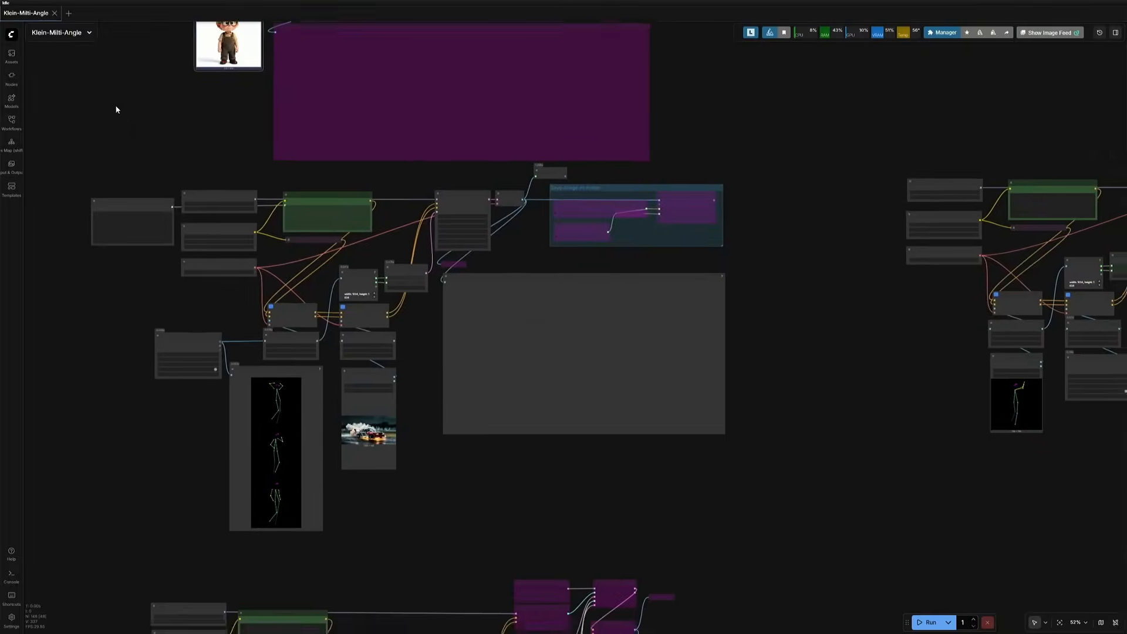
Step: Pan and zoom around the Klein-Multi-Angle workflow to survey its node groups
scroll(415, 383, "up", 6)
left_click_drag(425, 386, 553, 475)
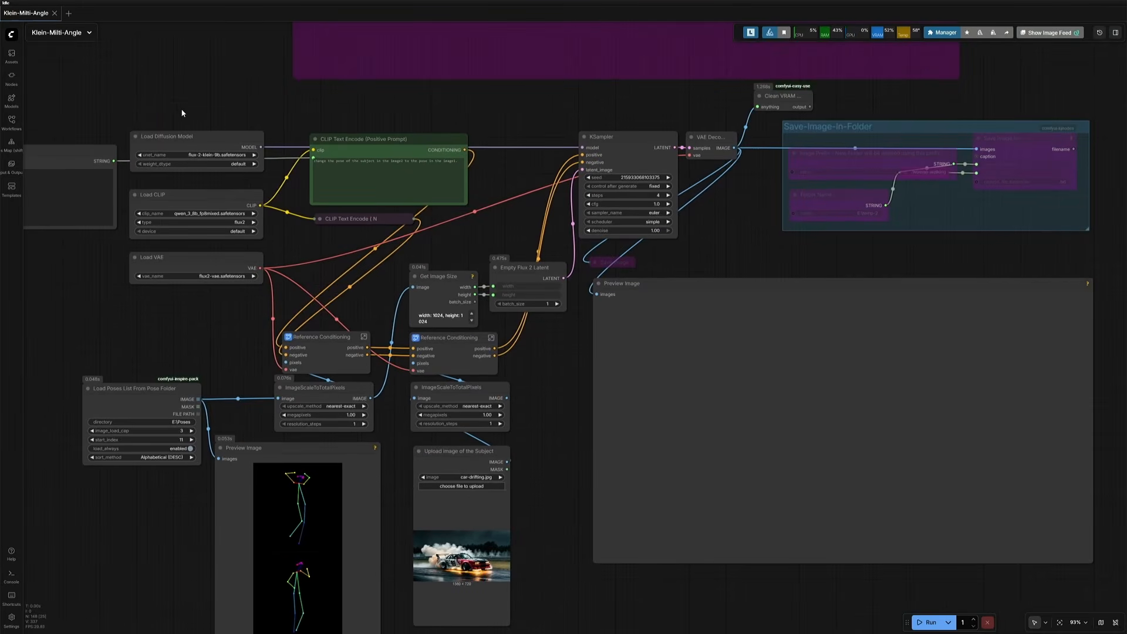
left_click_drag(179, 80, 203, 341)
scroll(189, 315, "up", 4)
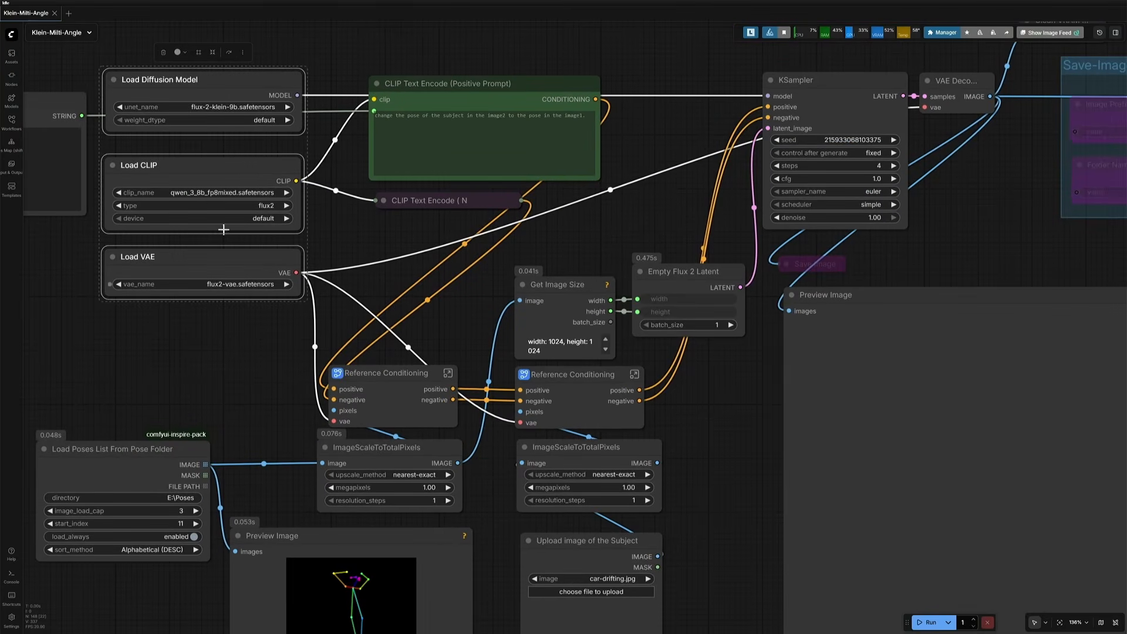
scroll(237, 349, "down", 5)
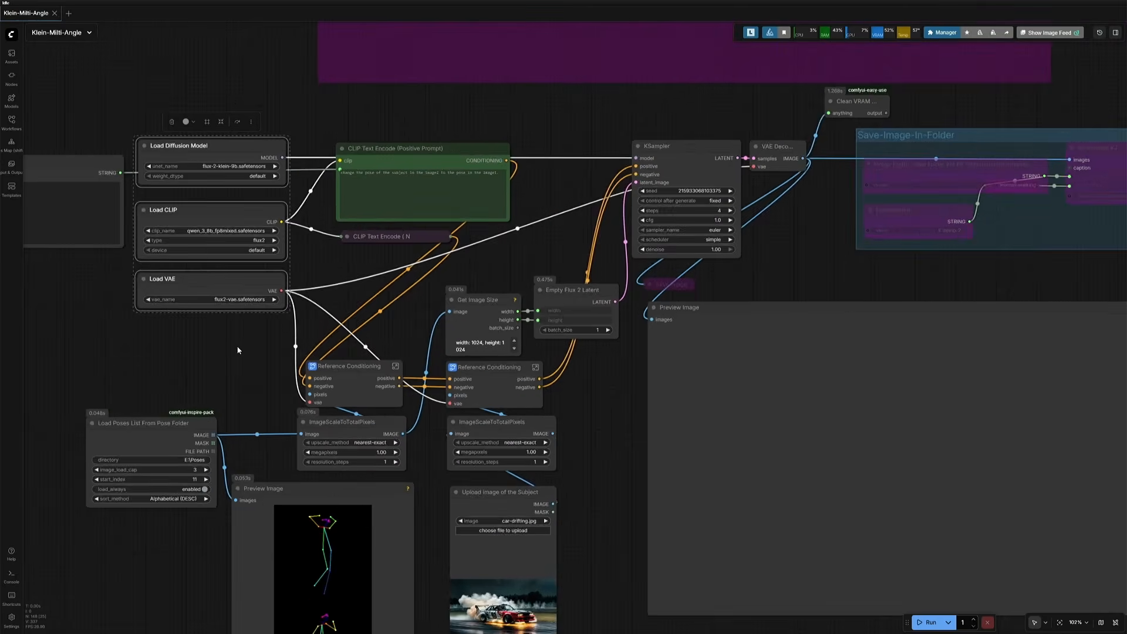
left_click_drag(499, 269, 326, 318)
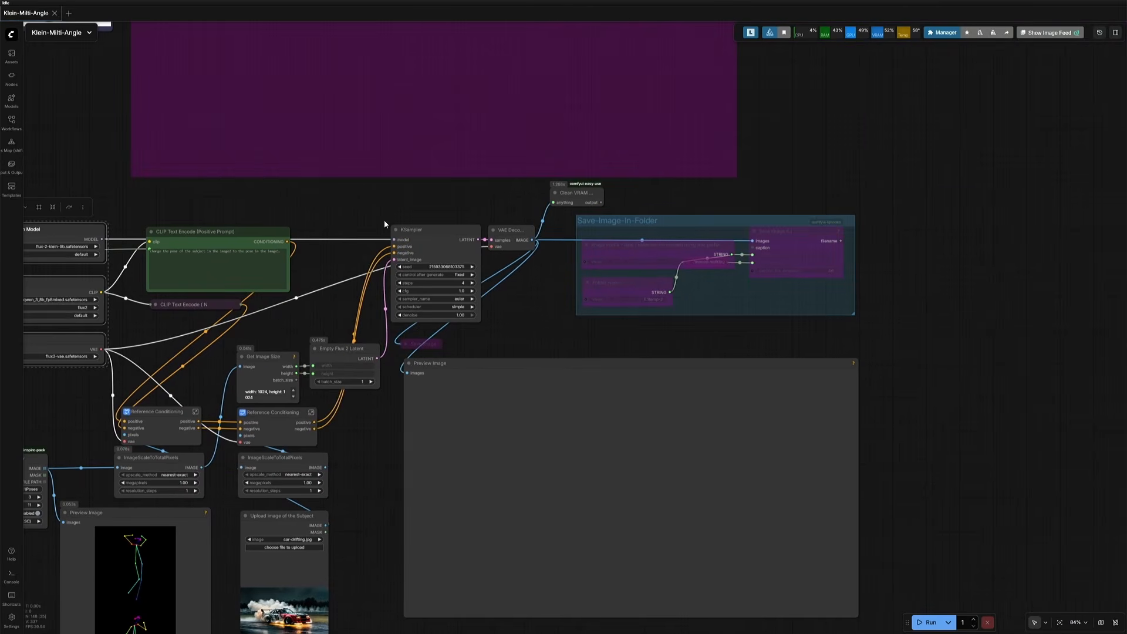
left_click_drag(395, 185, 784, 324)
left_click_drag(815, 140, 802, 475)
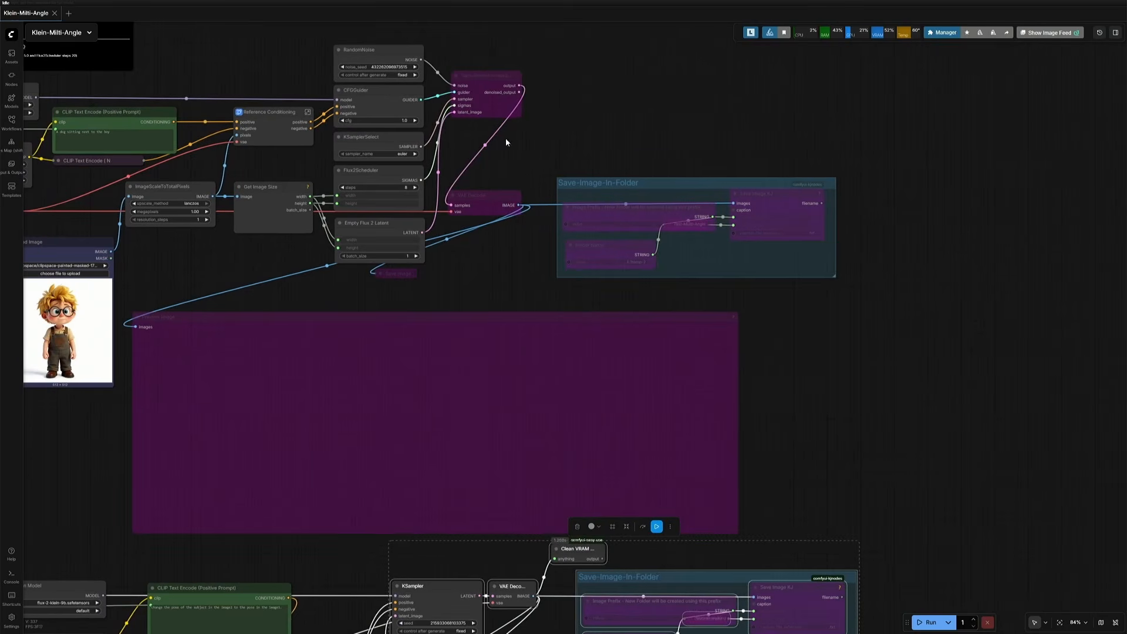
Step: Inspect the SamplerCustomAdvanced section of the upper workflow and the loaders of the lower workflow
left_click(492, 75)
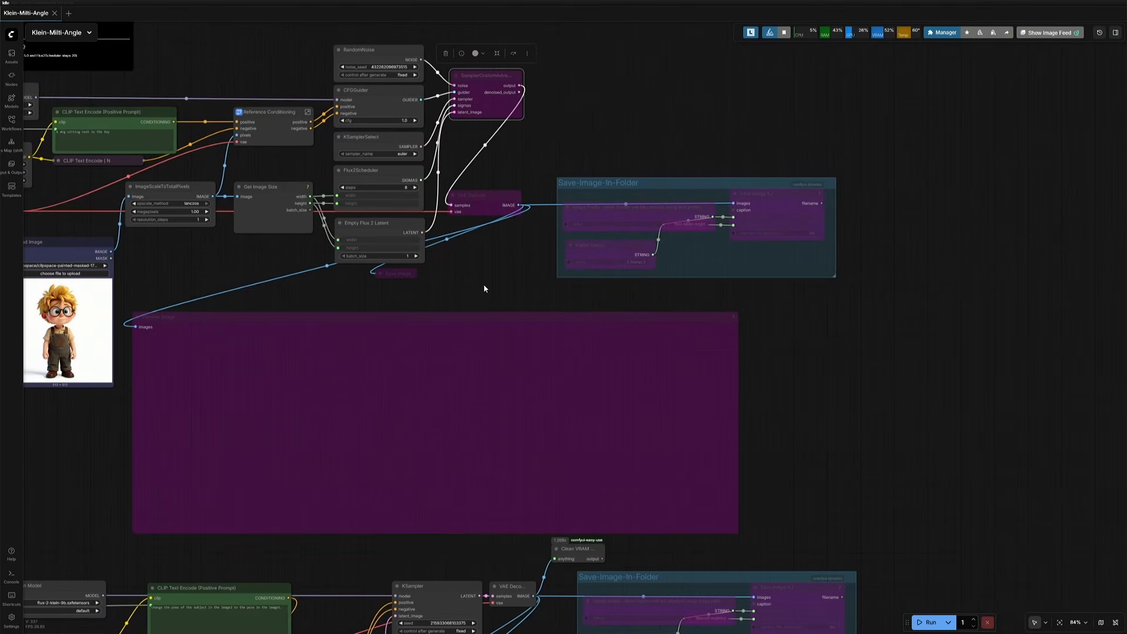
left_click_drag(484, 288, 473, 37)
scroll(432, 295, "up", 5)
left_click_drag(416, 317, 573, 141)
left_click(565, 225)
left_click_drag(392, 307, 705, 159)
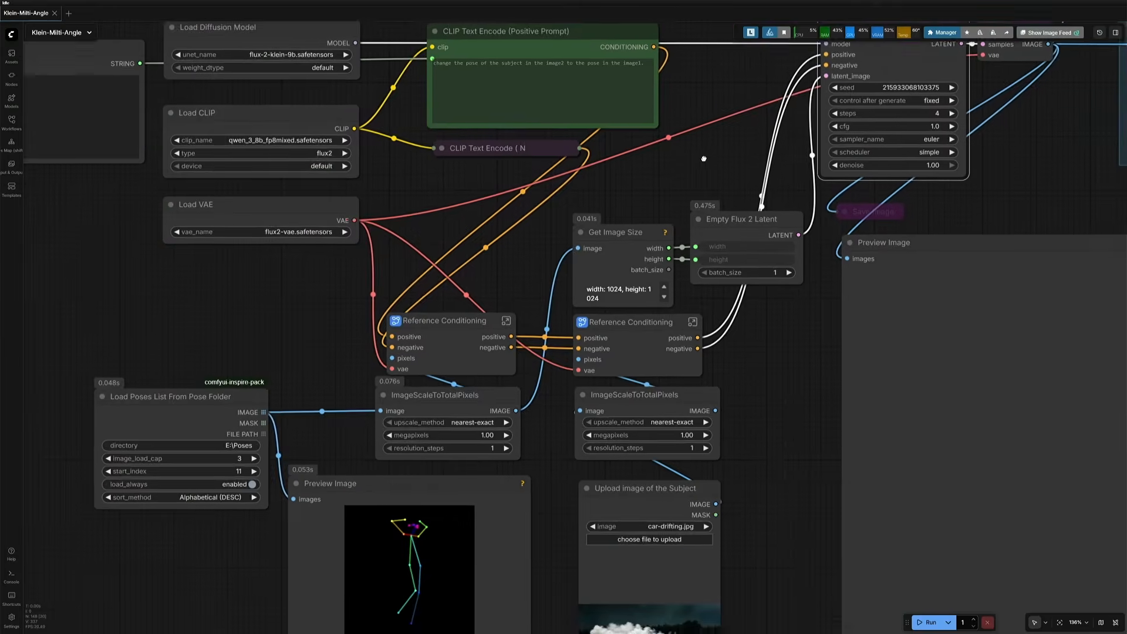
Step: Highlight the model, CLIP and VAE loader nodes, both prompt encoders and the first Reference Conditioning node
scroll(337, 297, "down", 2)
left_click_drag(259, 54, 490, 206)
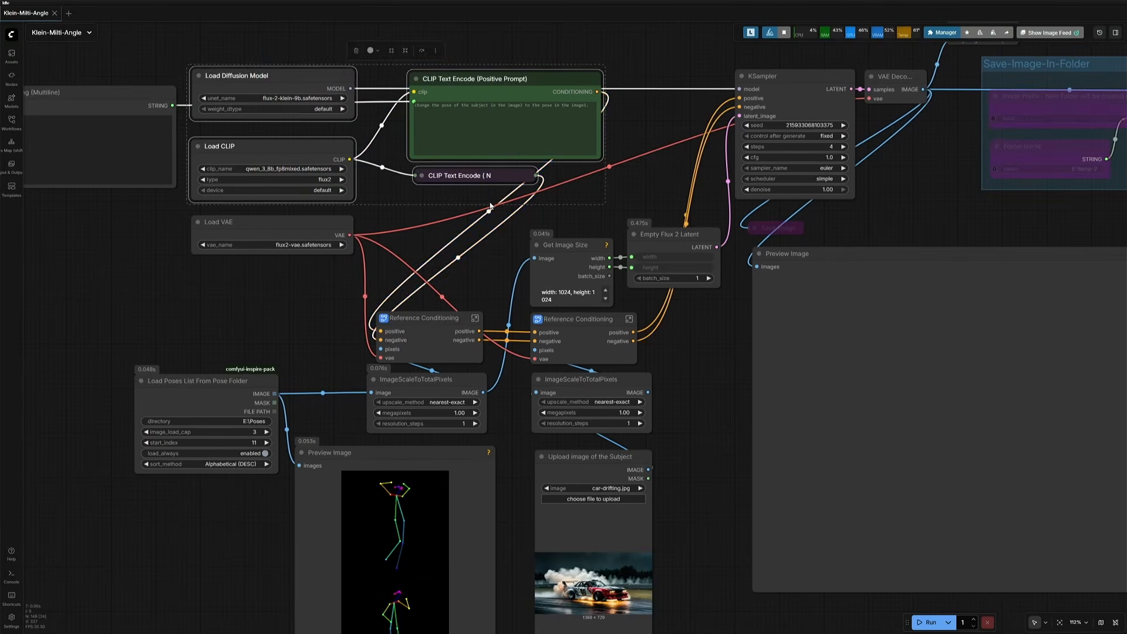
left_click(264, 146)
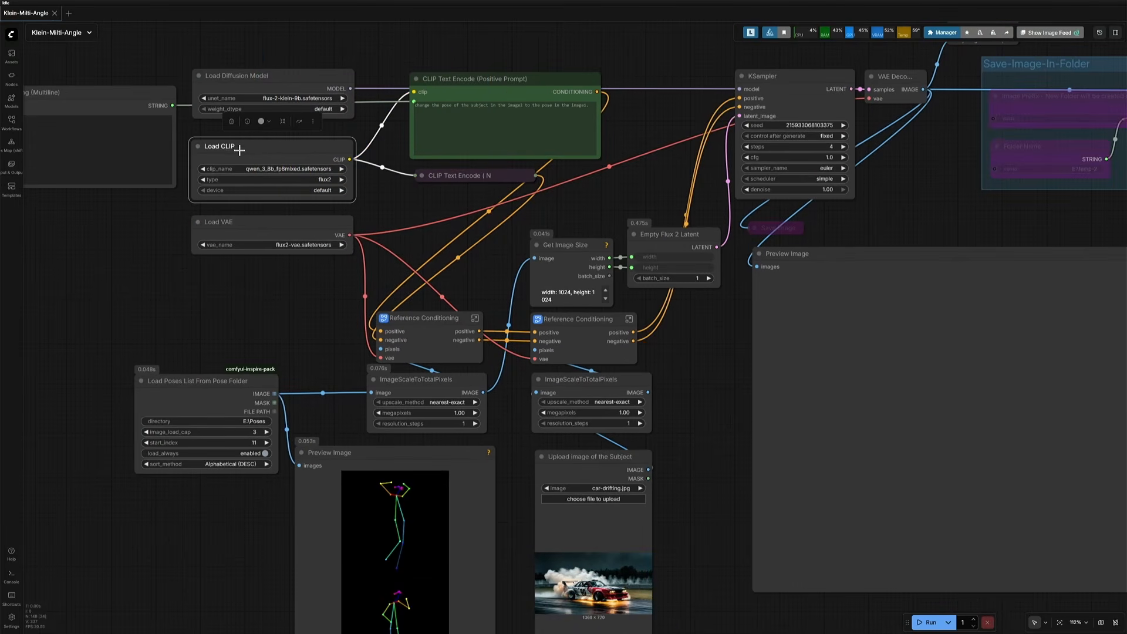
left_click(477, 80)
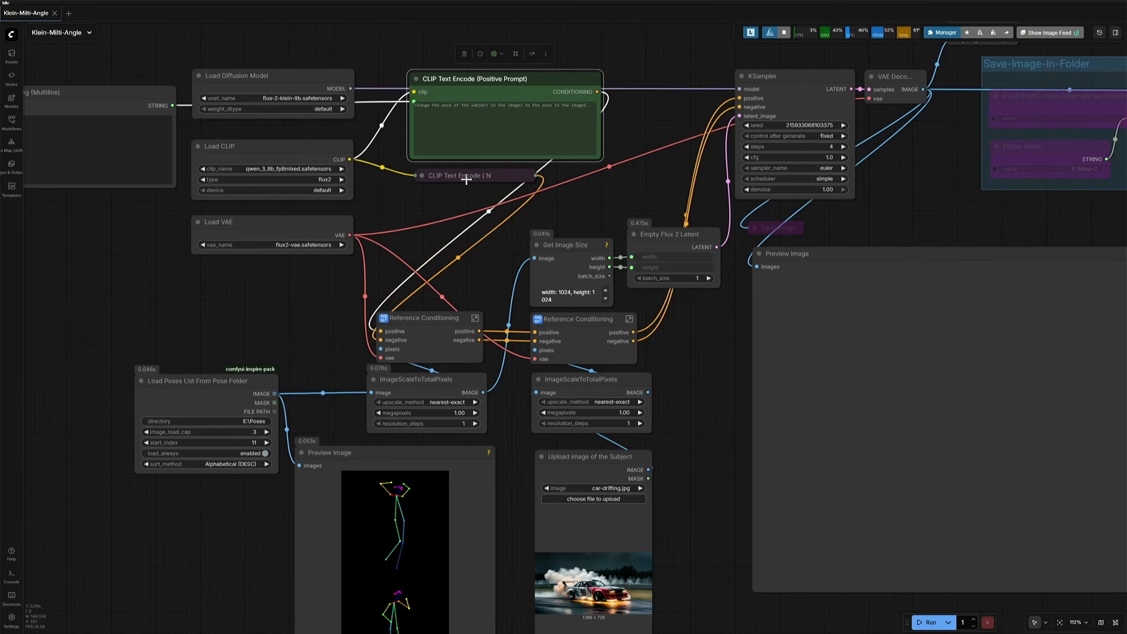
left_click(466, 180, "shift")
left_click(389, 341)
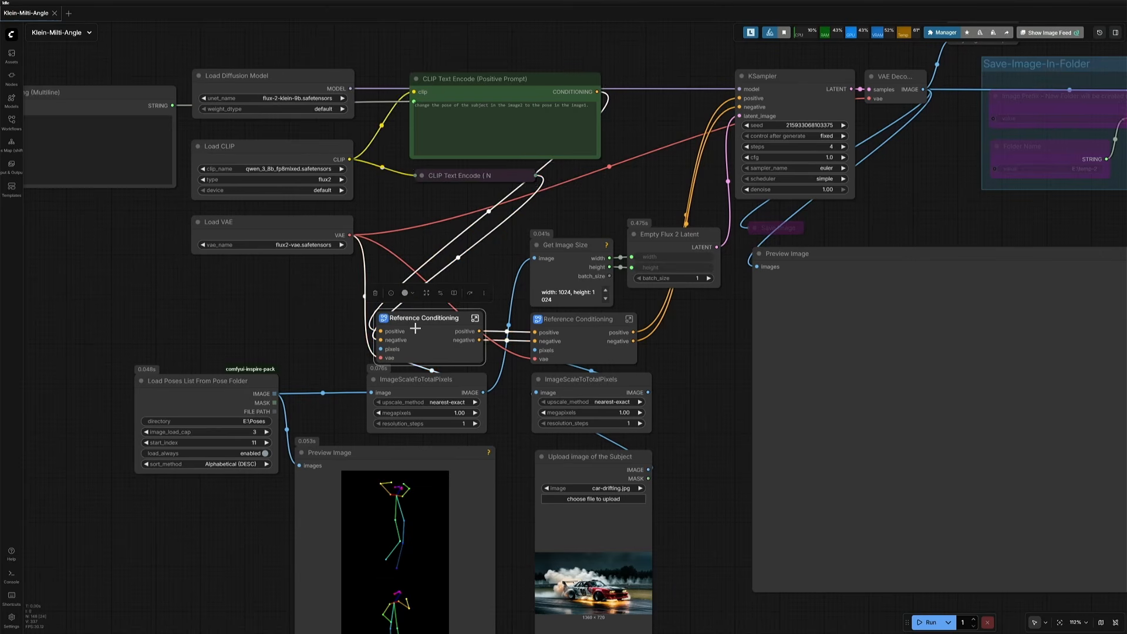
left_click_drag(306, 339, 253, 126)
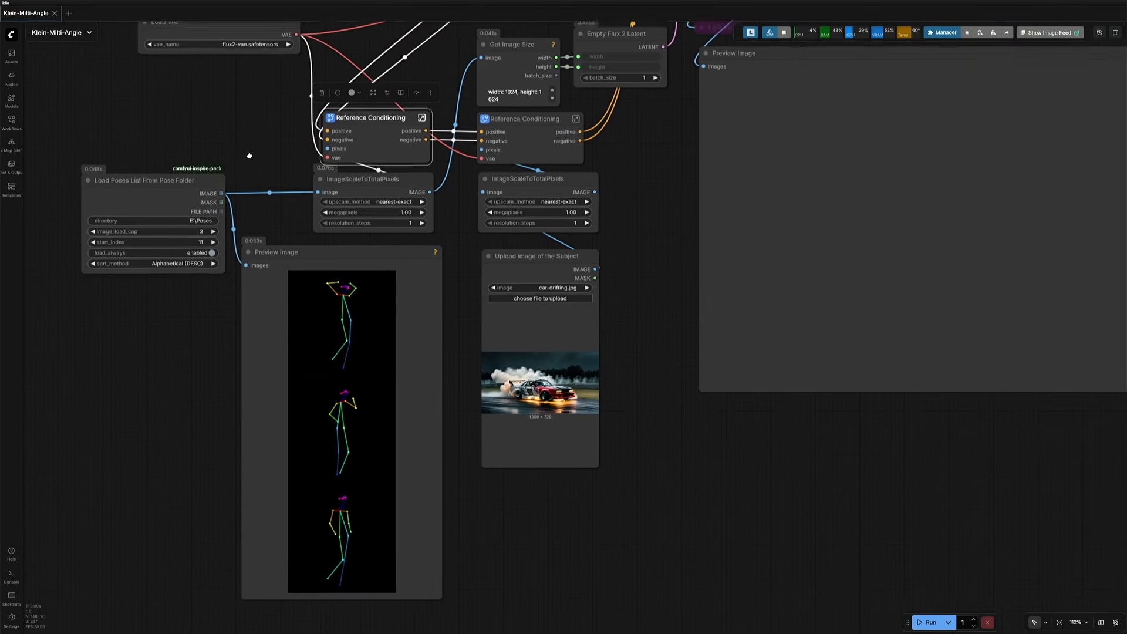
Step: Highlight the pose-loading group, both Reference Conditioning nodes and the subject image upload and scaling nodes
left_click(358, 174)
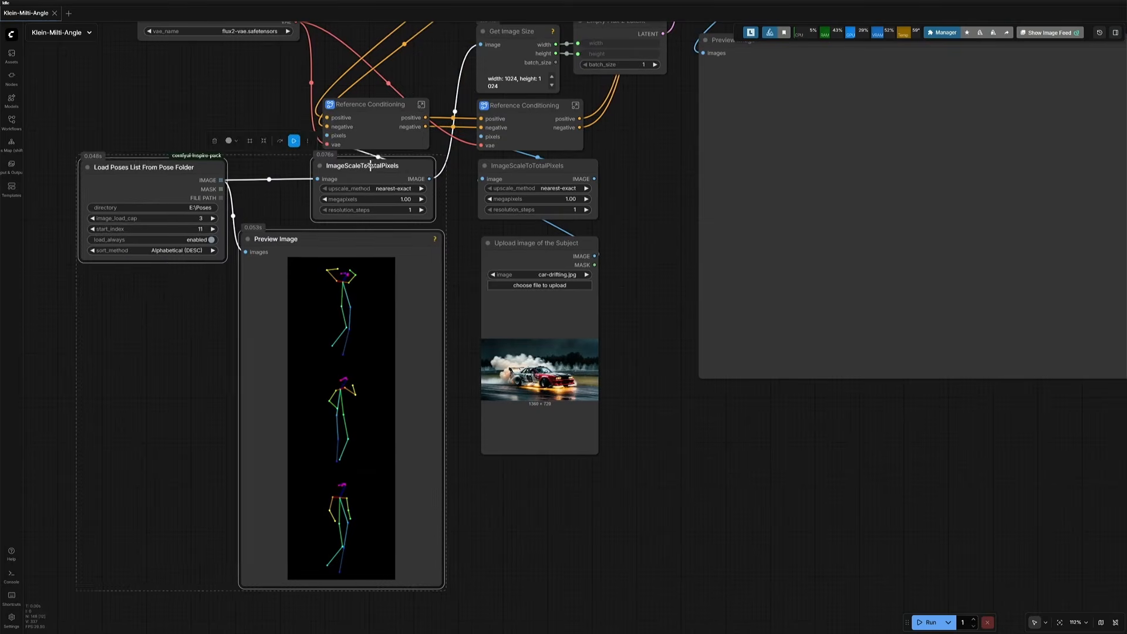
left_click_drag(372, 165, 255, 180)
scroll(370, 206, "down", 2)
left_click_drag(373, 224, 388, 280)
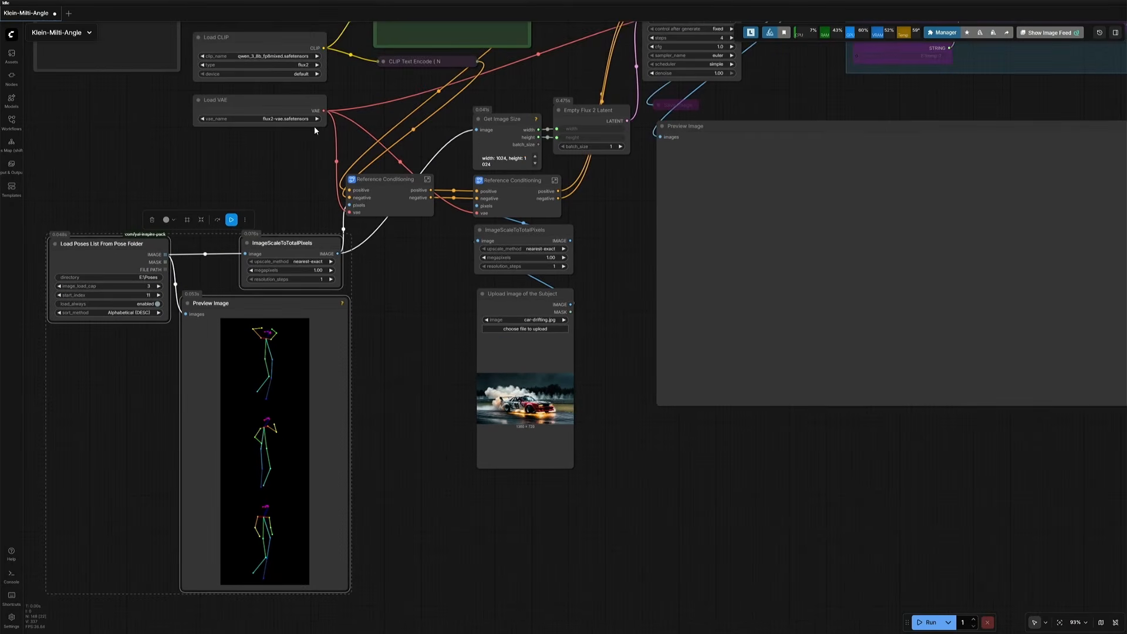
left_click(365, 179)
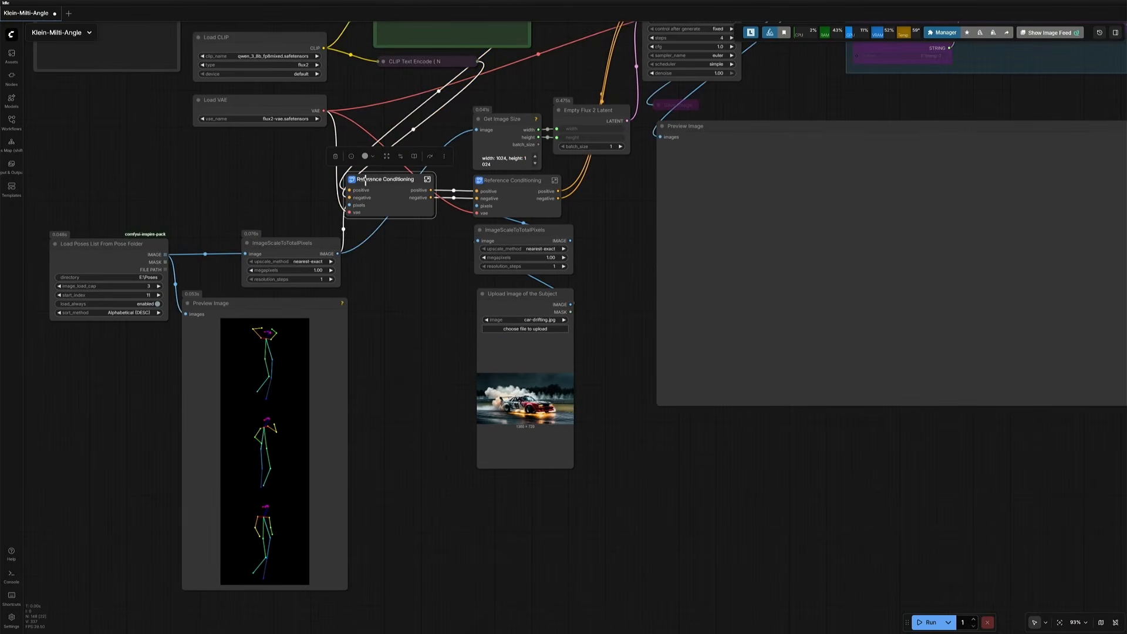
left_click_drag(305, 182, 295, 255)
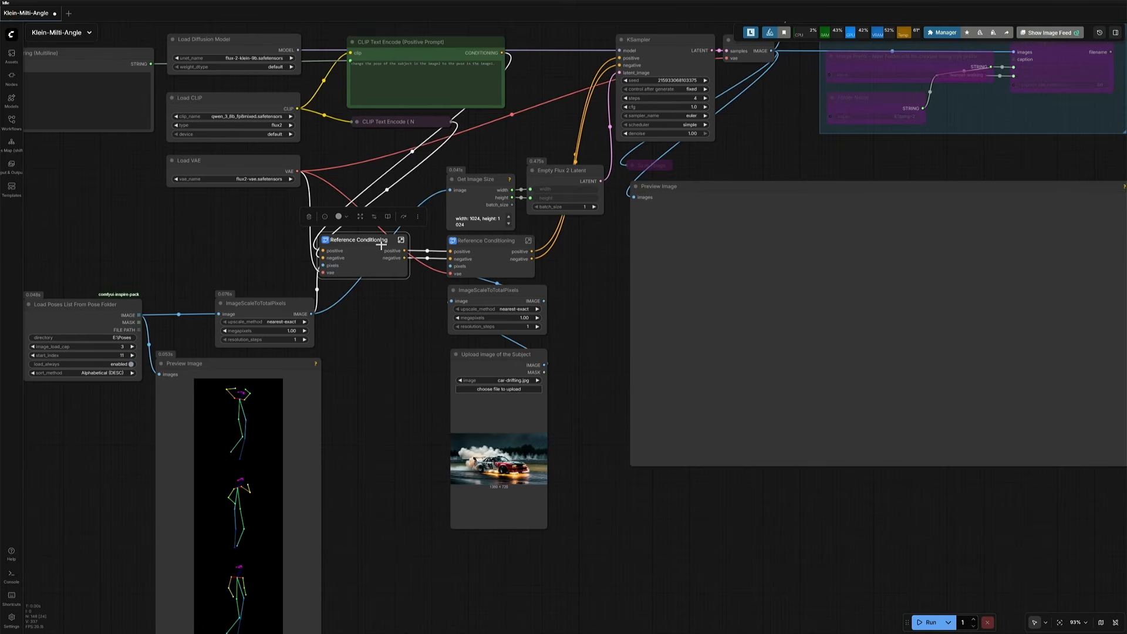
left_click(498, 246)
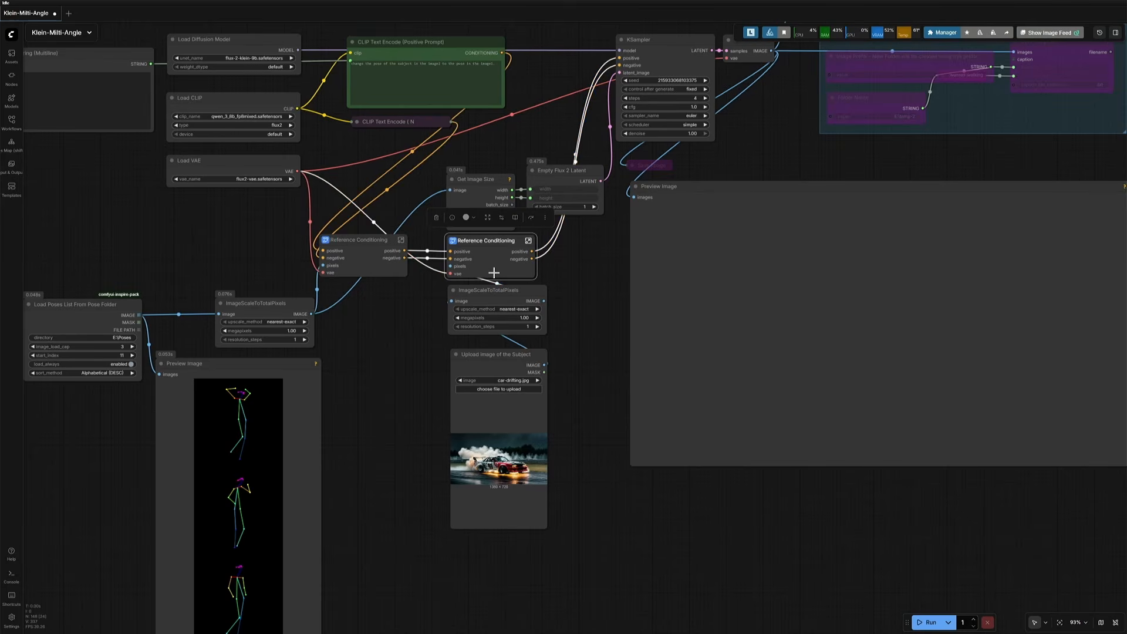
left_click_drag(442, 314, 491, 459)
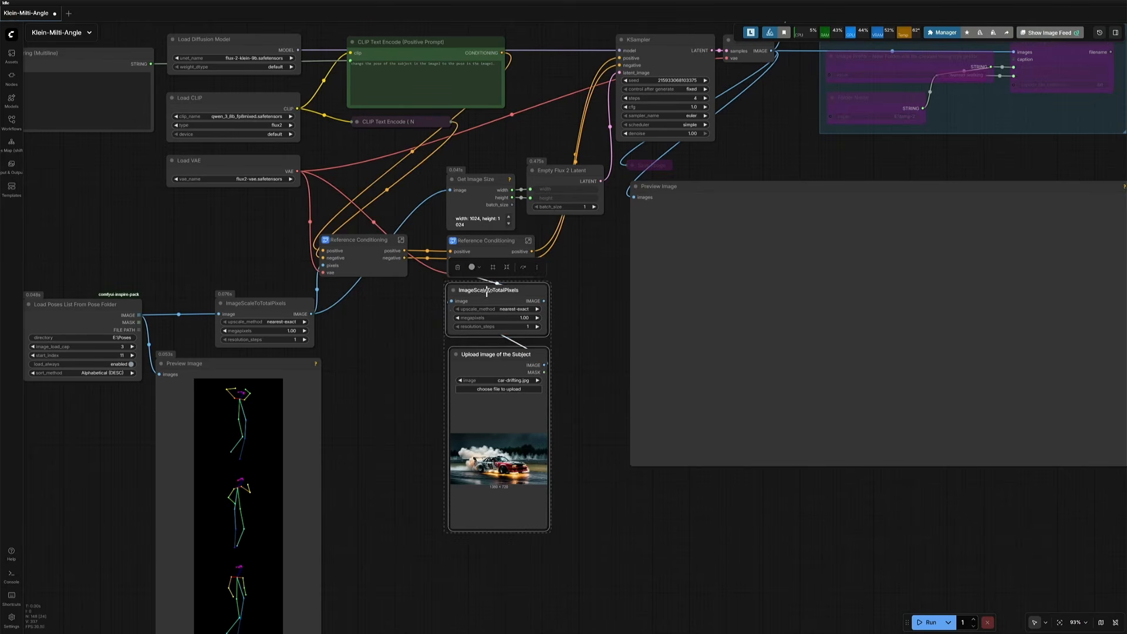
mouse_move(486, 290)
left_mouse_down()
mouse_move(404, 327)
mouse_move(485, 294)
left_mouse_up()
left_click_drag(394, 318, 372, 382)
left_click(471, 304)
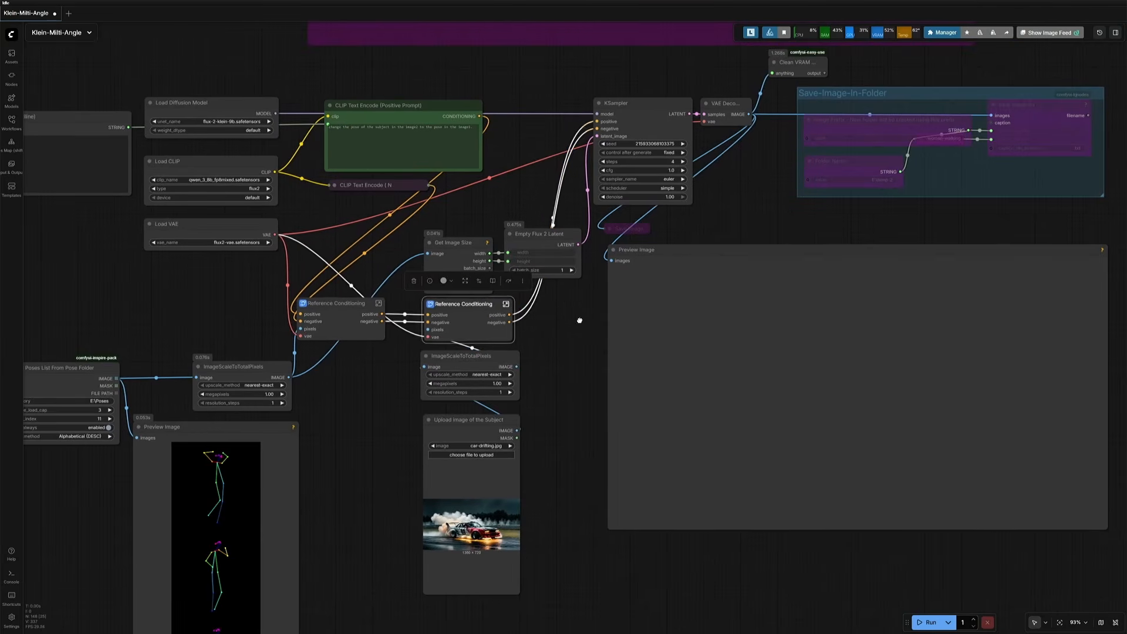
Step: Highlight the KSampler and VAE Decode nodes and zoom out over the whole workflow
left_click_drag(579, 319, 399, 439)
scroll(435, 276, "up", 4)
left_click(468, 213)
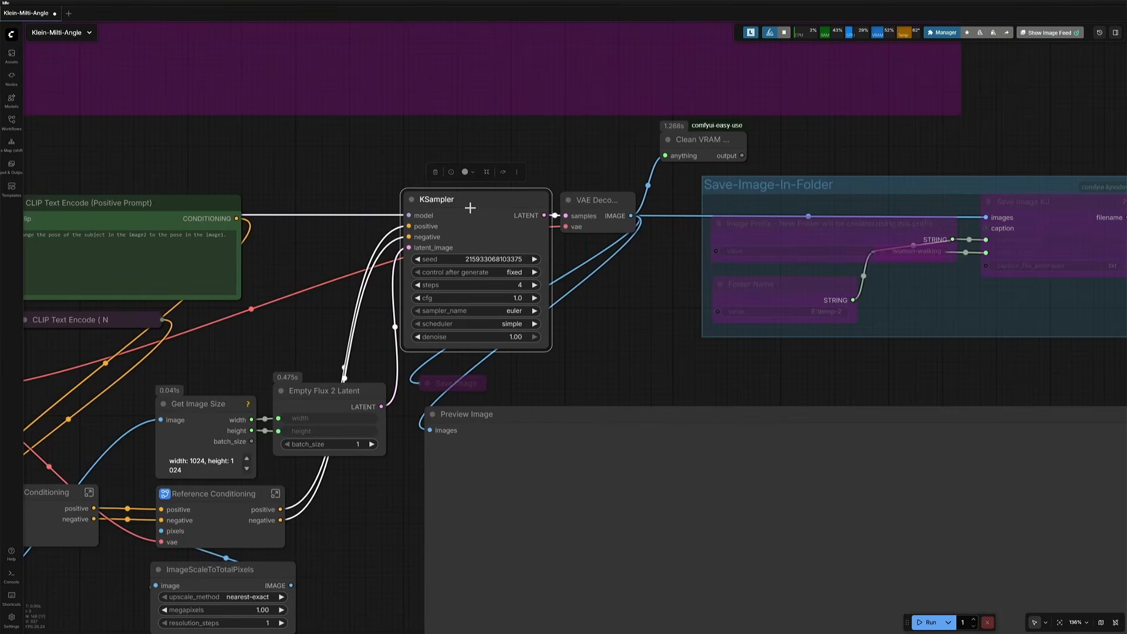
left_click(599, 202)
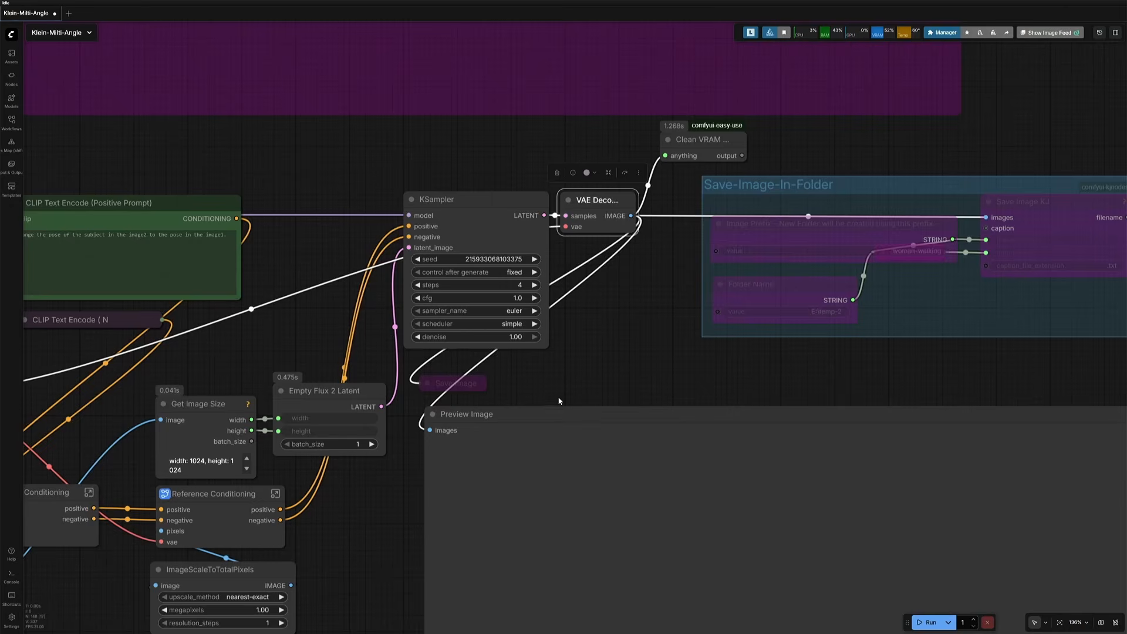
scroll(557, 389, "down", 8)
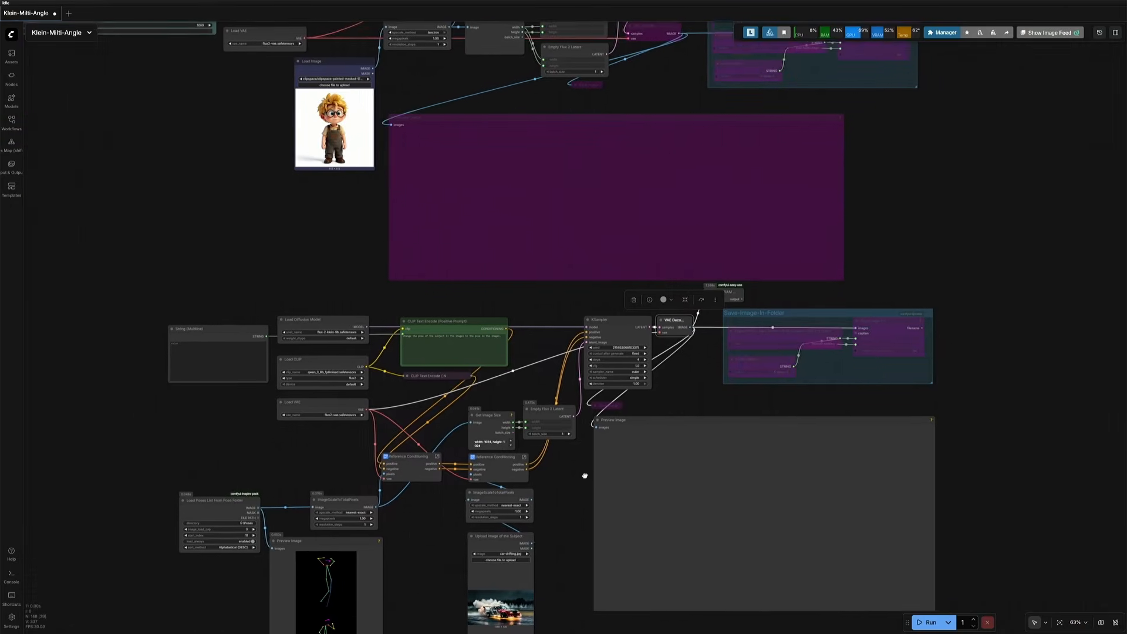
scroll(489, 389, "up", 10)
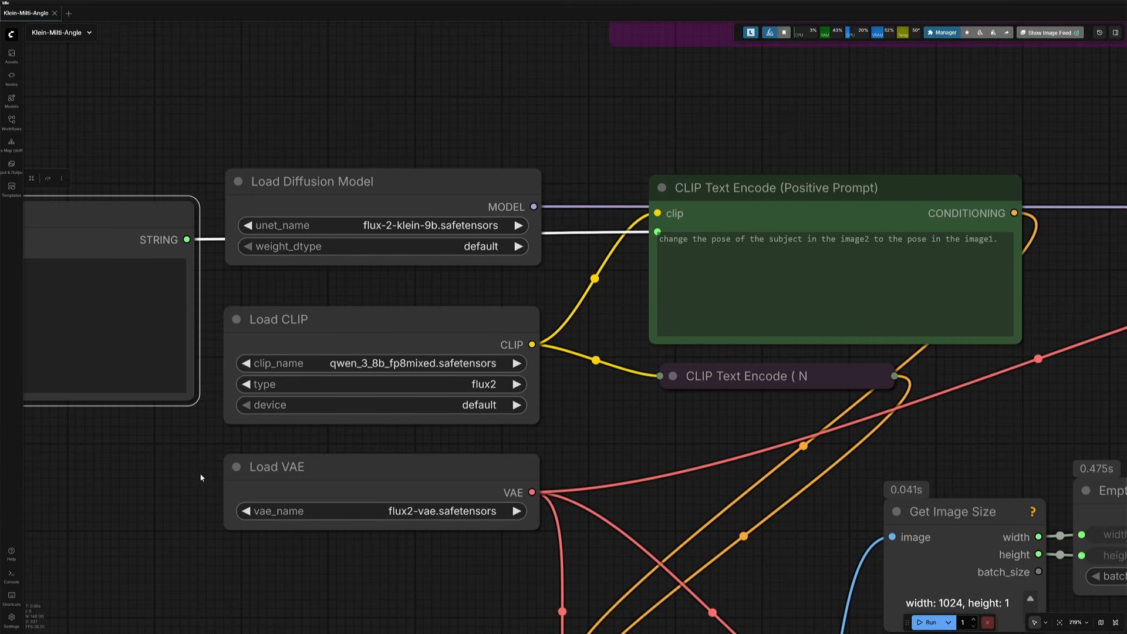
Step: Examine the empty String (Multiline) node beside the model loaders
left_click_drag(201, 474, 510, 453)
left_click(343, 331)
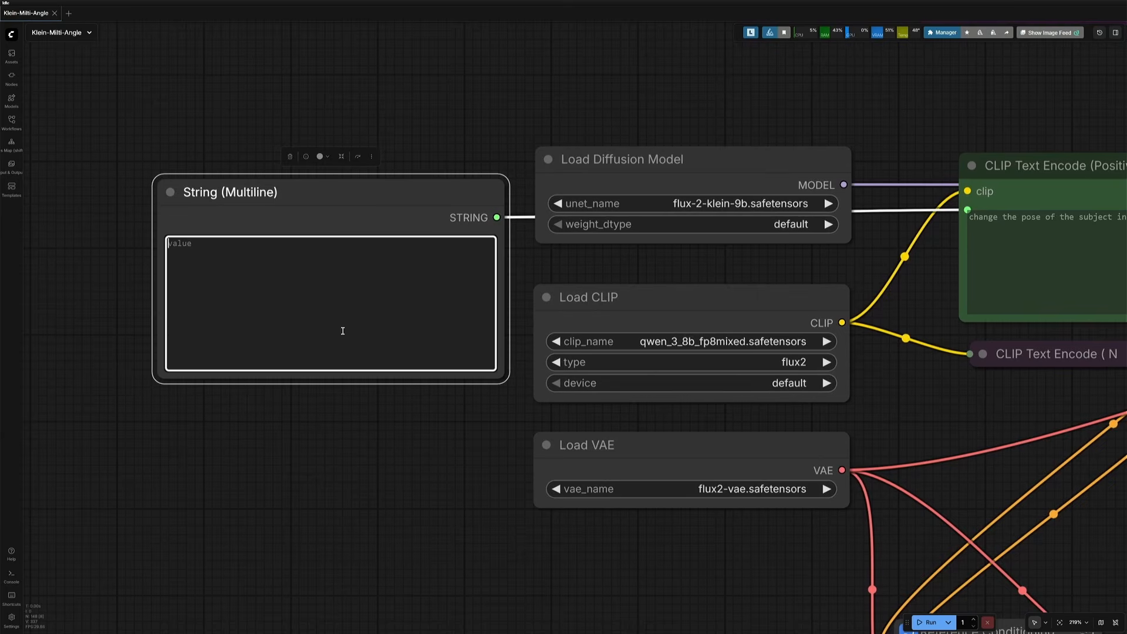
scroll(371, 415, "down", 6)
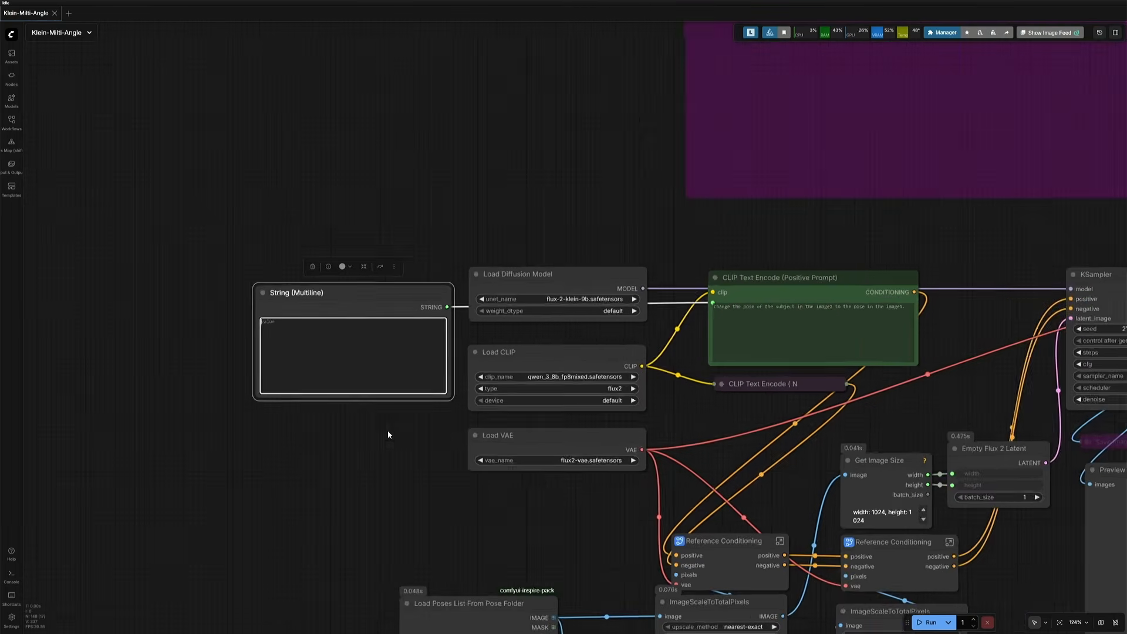
left_click_drag(411, 450, 251, 170)
Step: Switch to File Explorer and preview the standing_09 pose in the E:\Poses folder
scroll(310, 395, "up", 7)
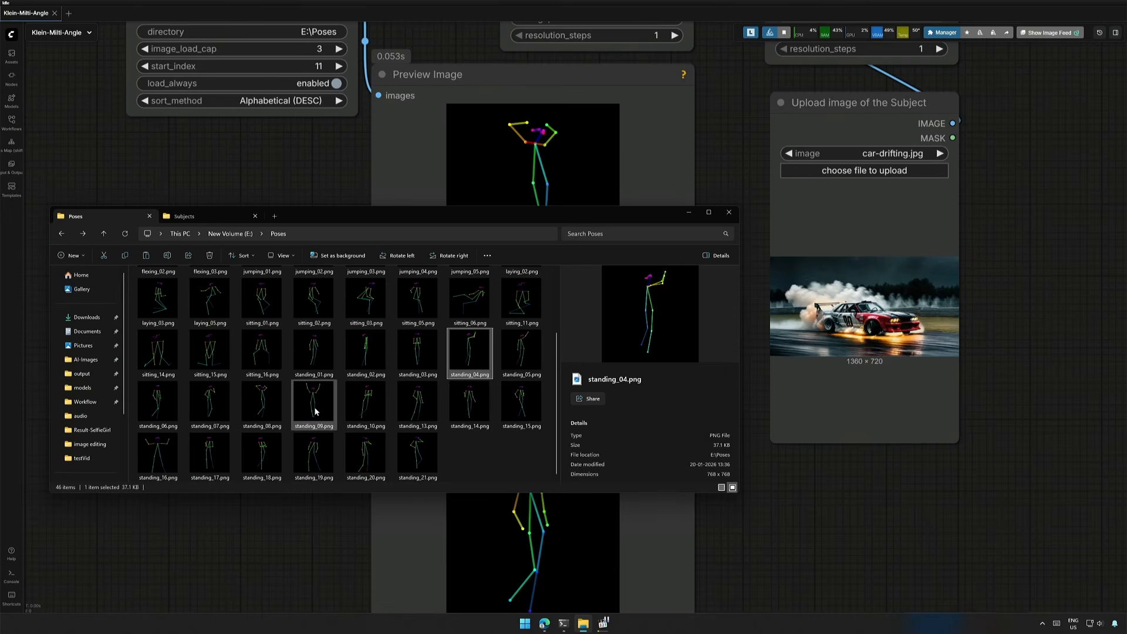
left_click(316, 412)
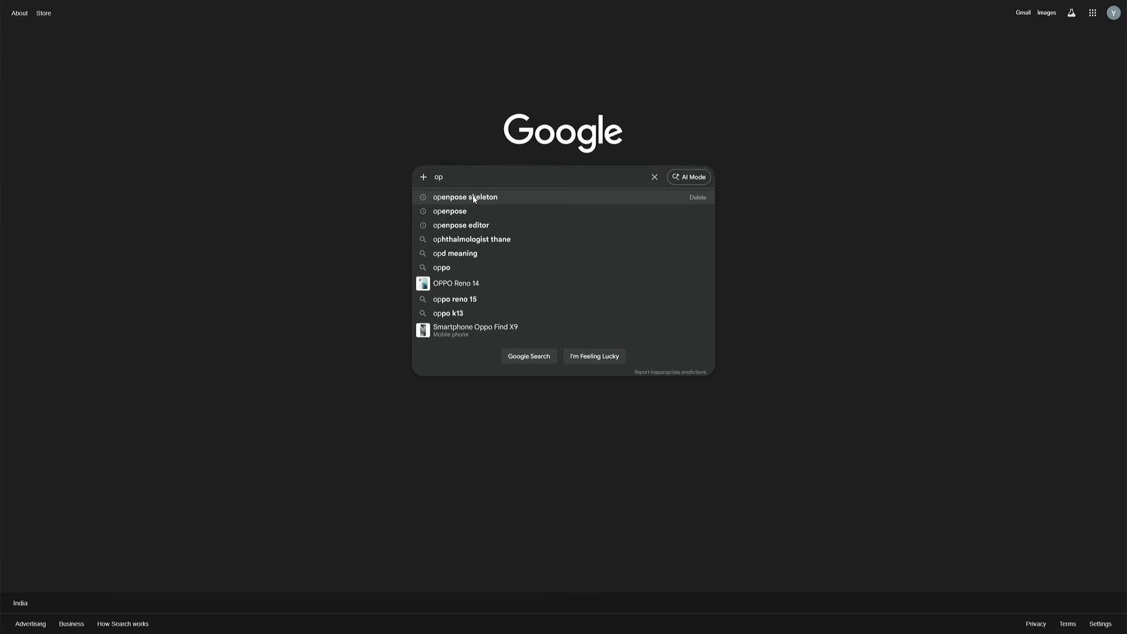
left_click(473, 198)
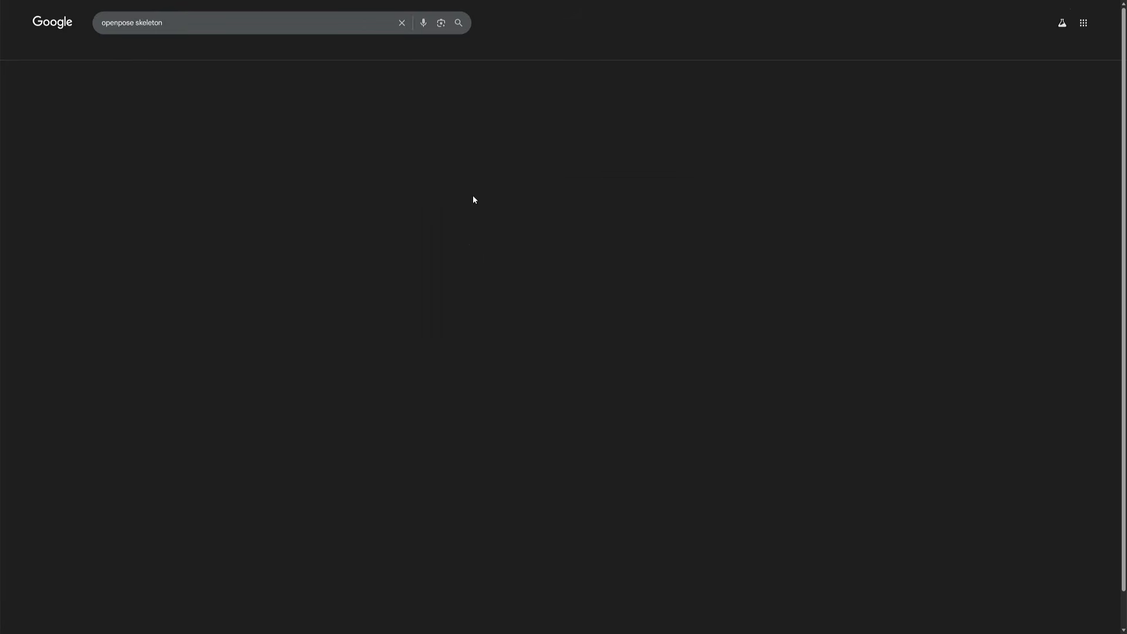
Step: Open the OpenPoses site from the openpose skeleton search results and scroll through its pose gallery
scroll(71, 357, "down", 3)
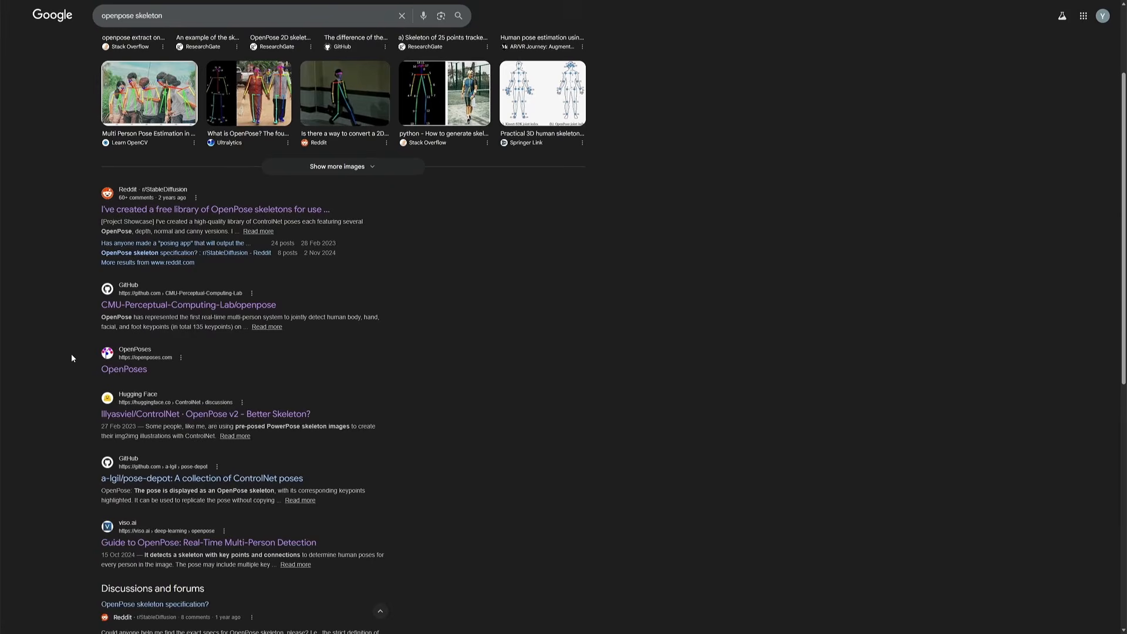
left_click(115, 369)
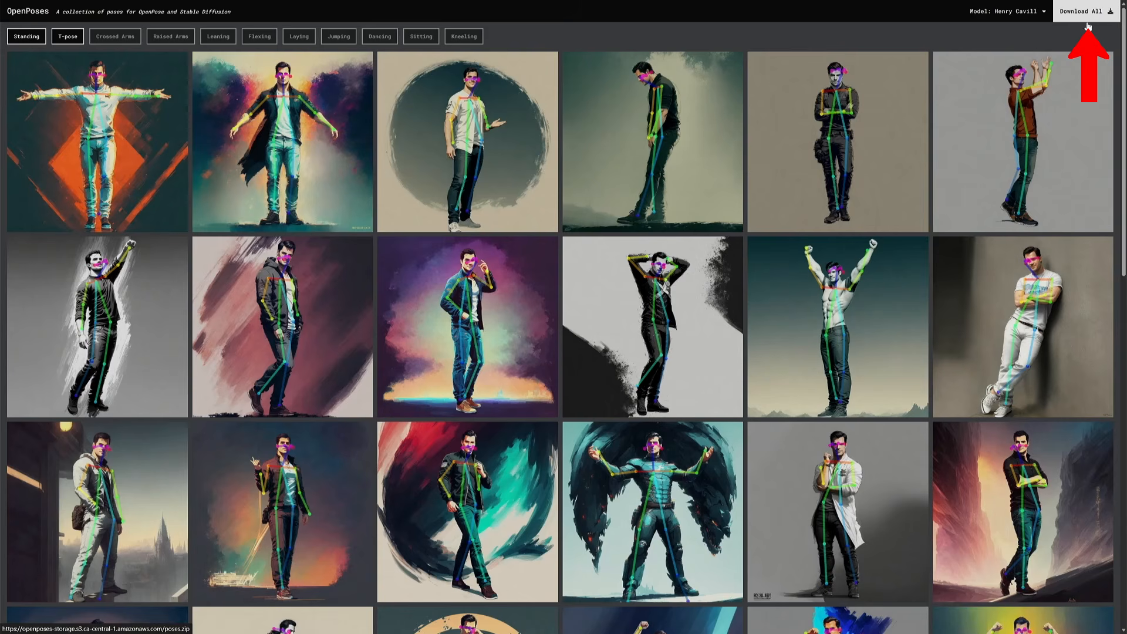
left_click_drag(1122, 153, 1123, 512)
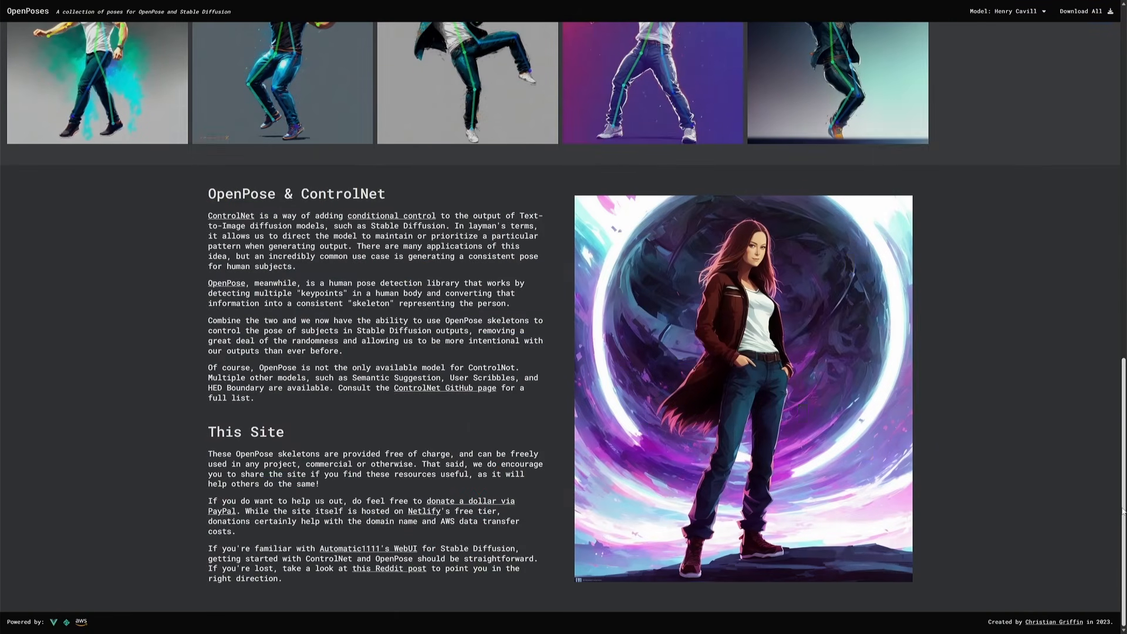
Step: Open the site creator's page and scroll through it
left_click(1053, 626)
scroll(534, 374, "down", 10)
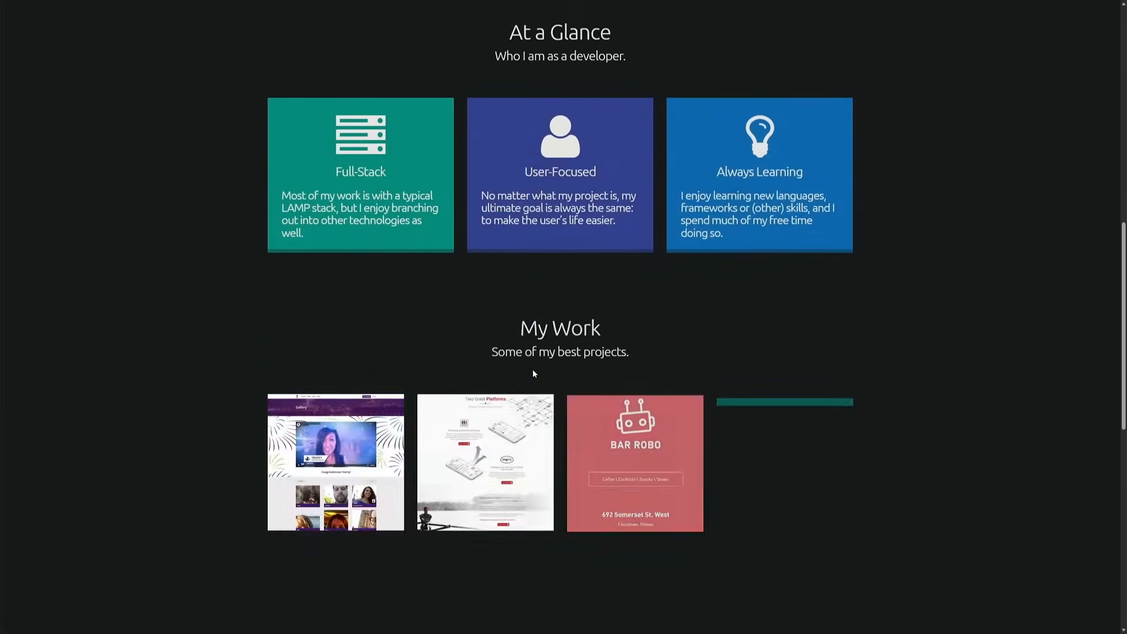
scroll(533, 372, "down", 9)
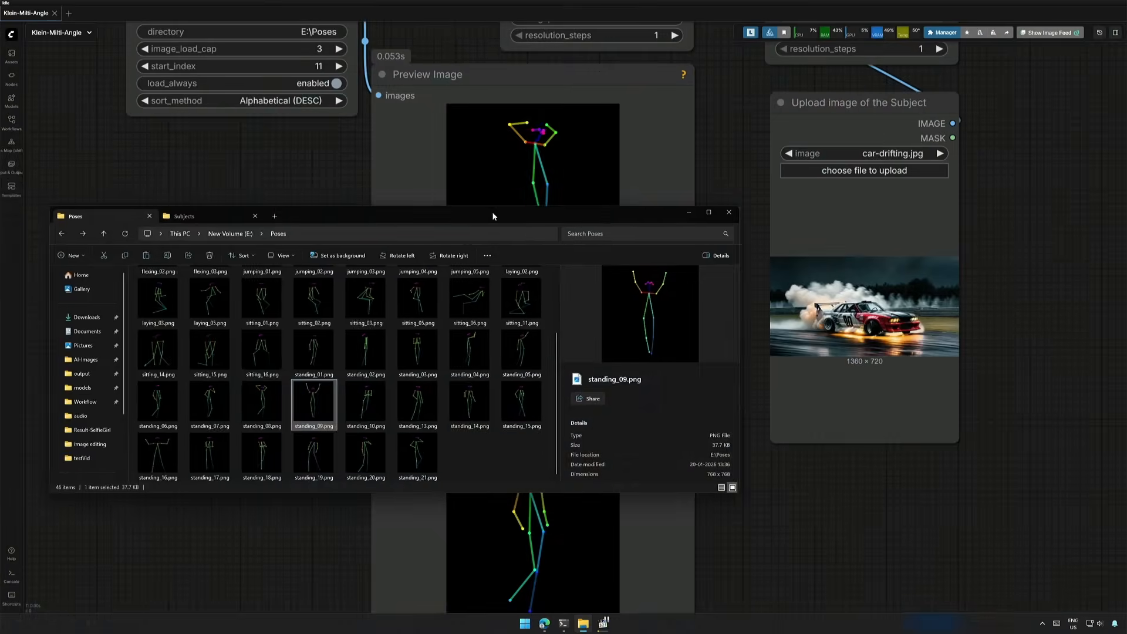
Step: Return to File Explorer and preview the standing_08 pose in the Poses folder
left_click_drag(492, 211, 654, 205)
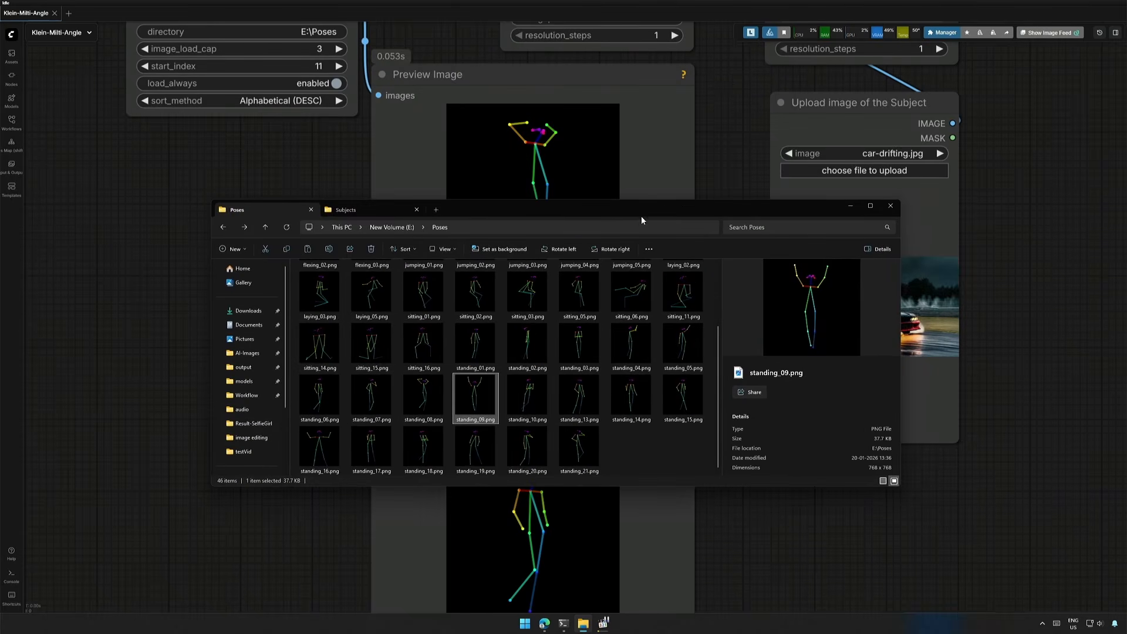
left_click(418, 393)
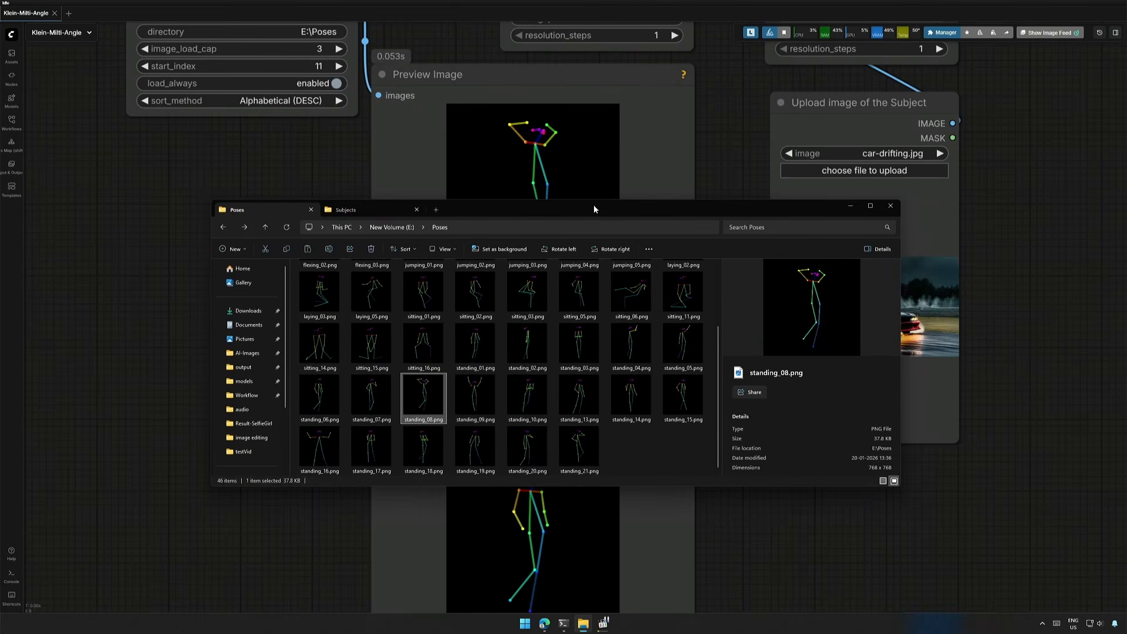
Step: Move the File Explorer window aside and preview the standing_07 and standing_06 poses in the Poses folder
left_click_drag(595, 209, 1017, 170)
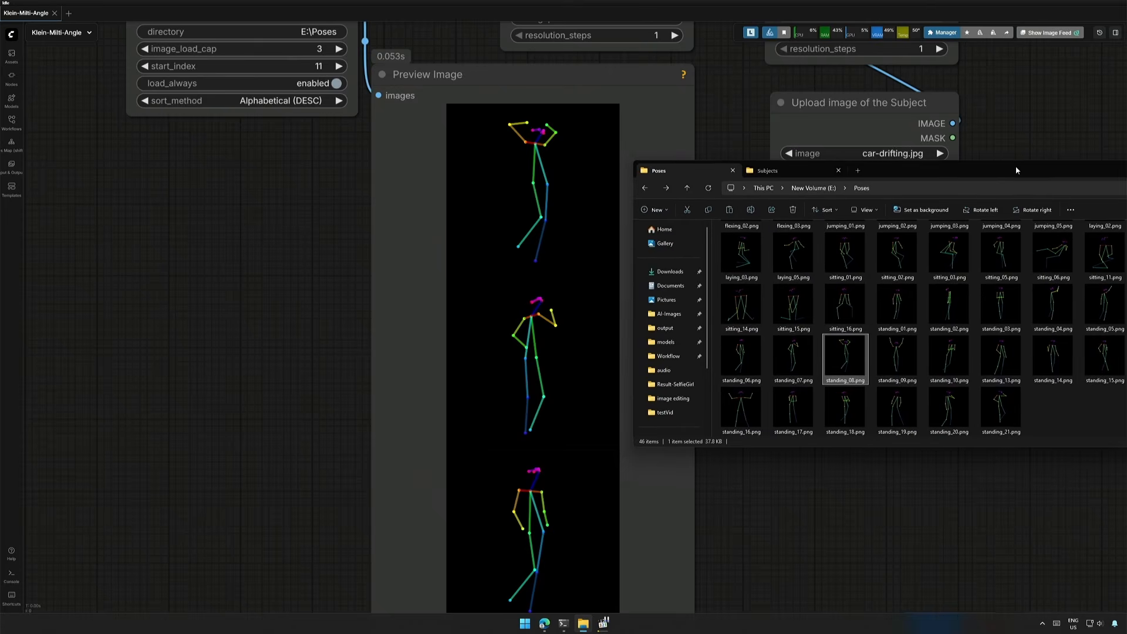
left_click(789, 360)
left_click(741, 360)
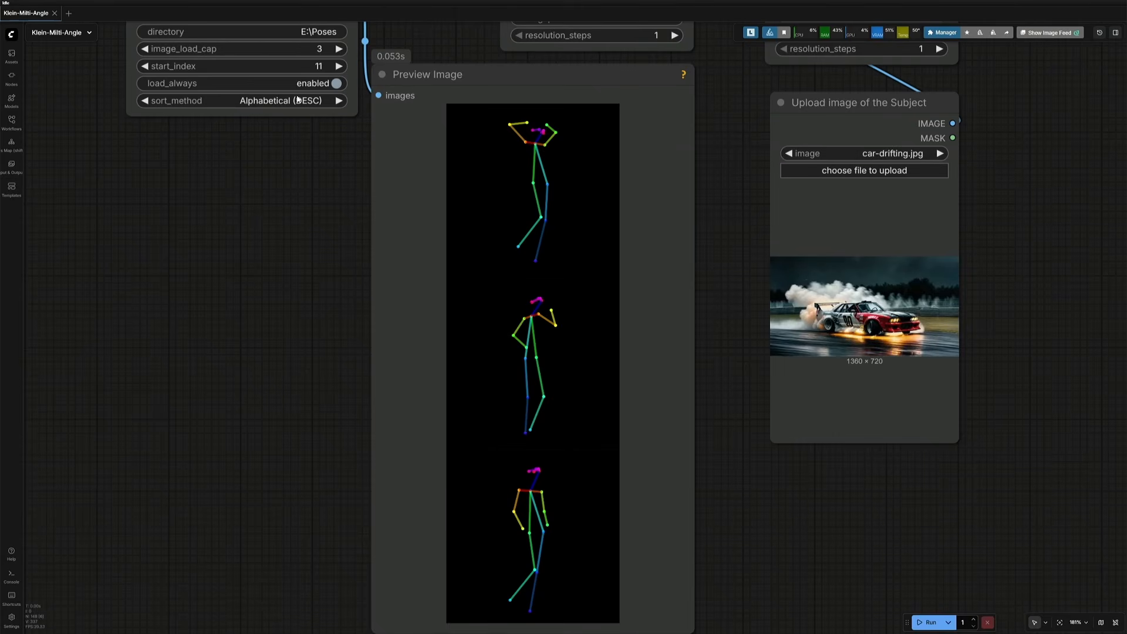
Step: Toggle bypass on the selected sampling and saving nodes and run the workflow
scroll(327, 325, "down", 7)
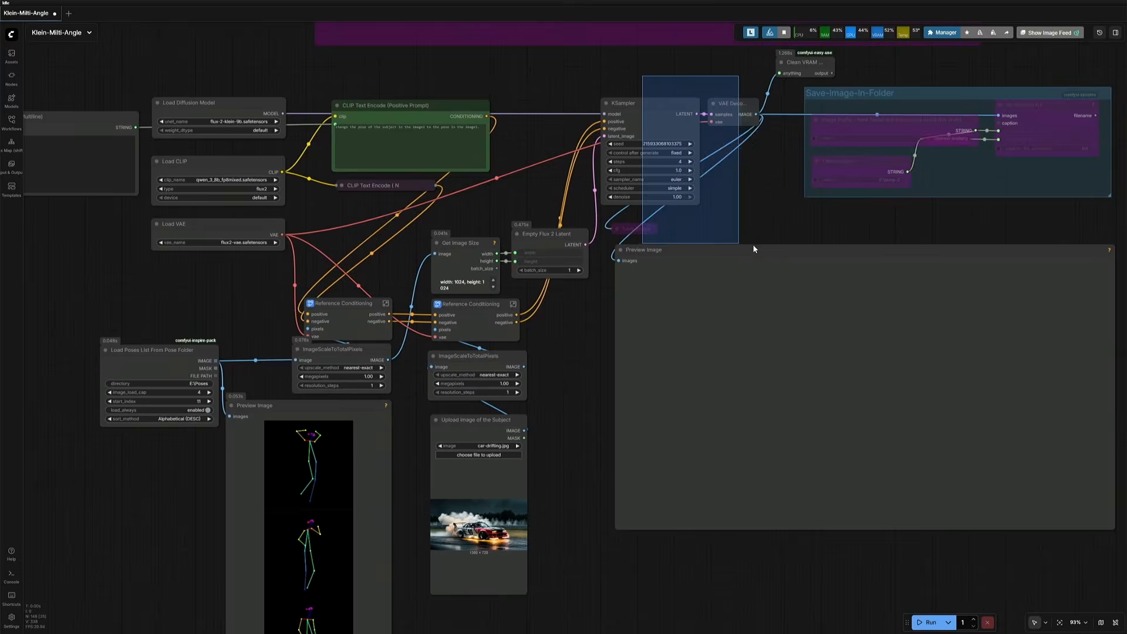
left_click_drag(754, 249, 757, 250)
key("ctrl+b")
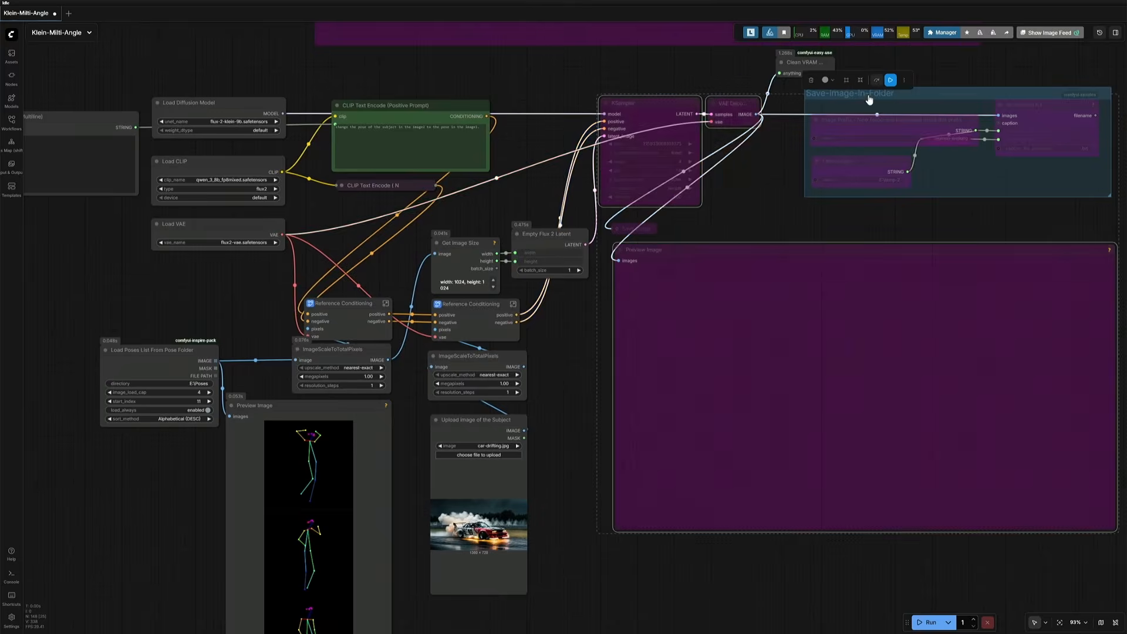
left_click_drag(559, 389, 595, 267)
left_click(917, 623)
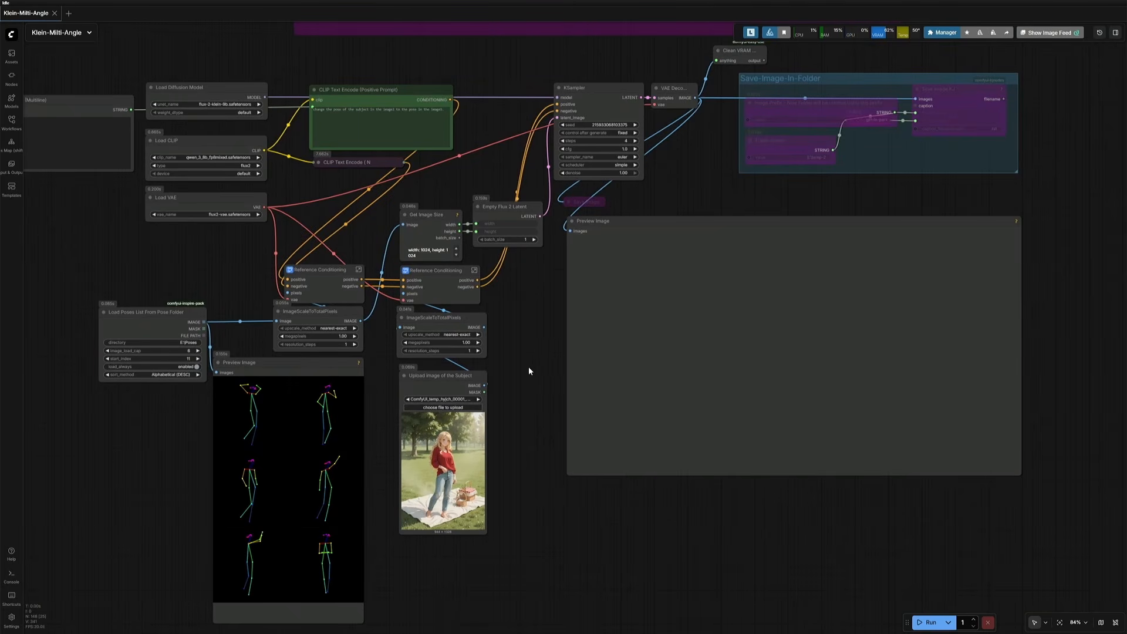
Step: Examine the Save-Image-In-Folder group's image prefix, folder name and Save Image nodes
scroll(530, 368, "up", 5)
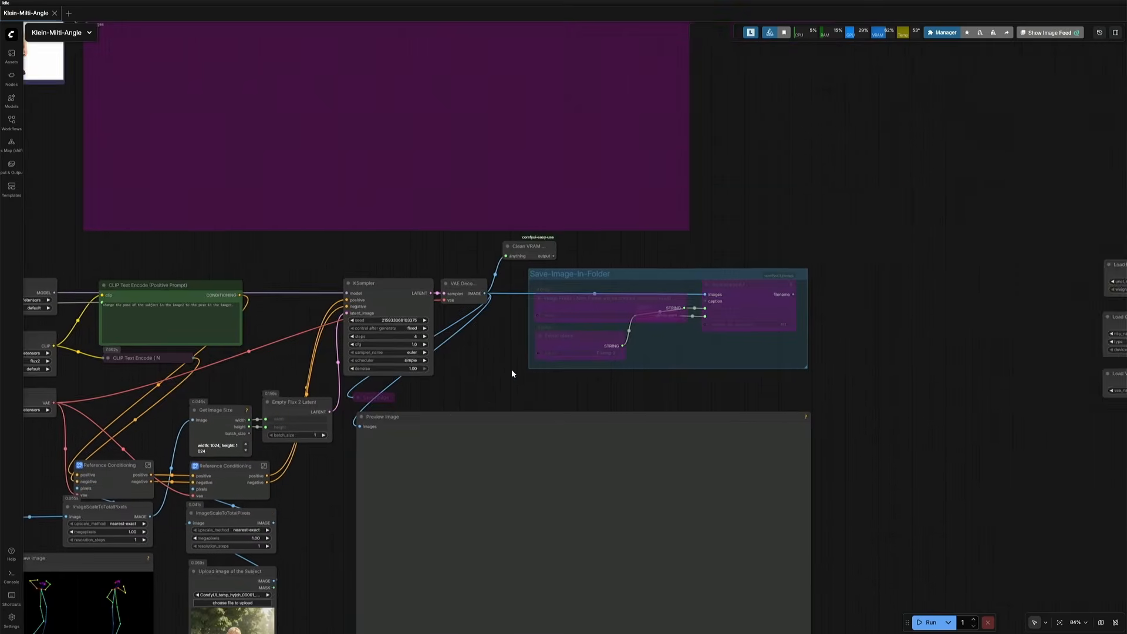
scroll(528, 360, "up", 3)
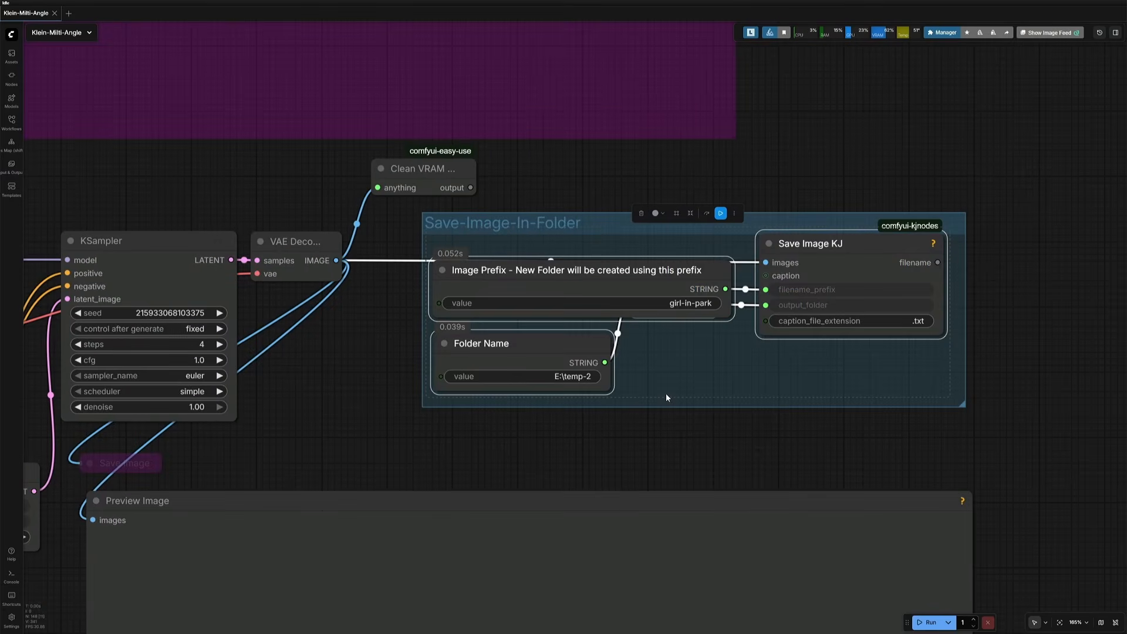
scroll(668, 394, "up", 3)
left_click(604, 238)
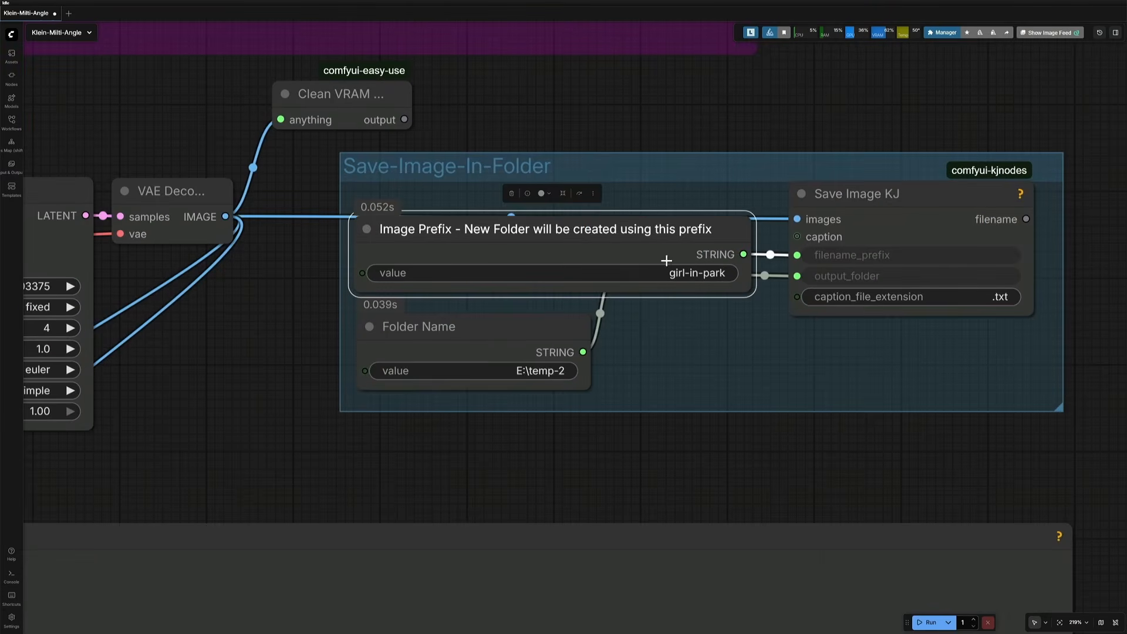
left_click(536, 330)
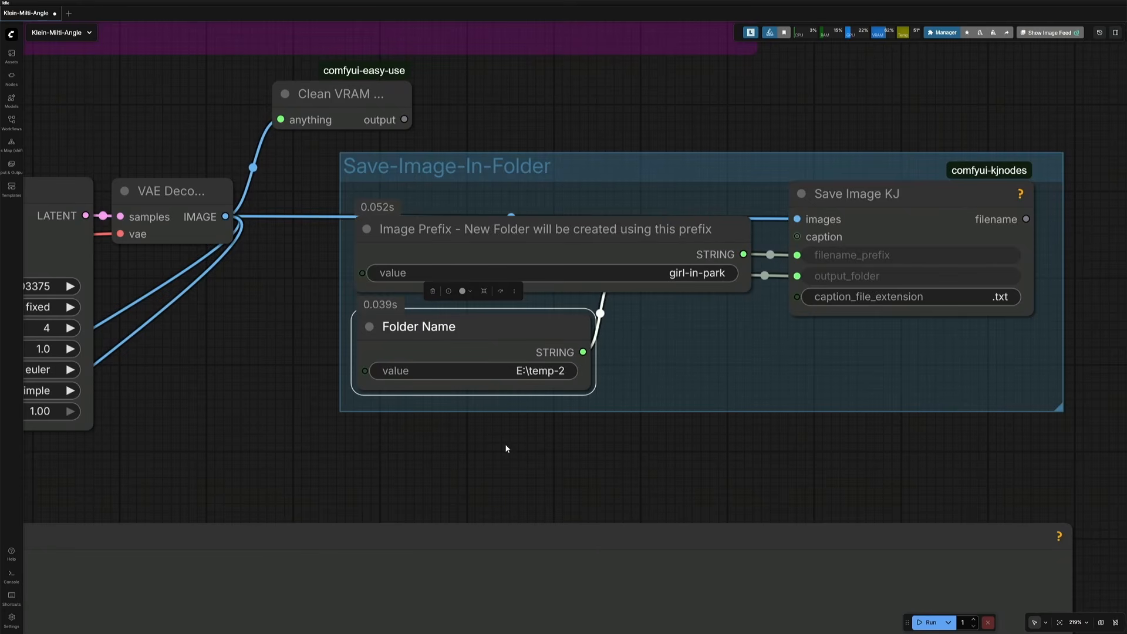
scroll(510, 441, "down", 8)
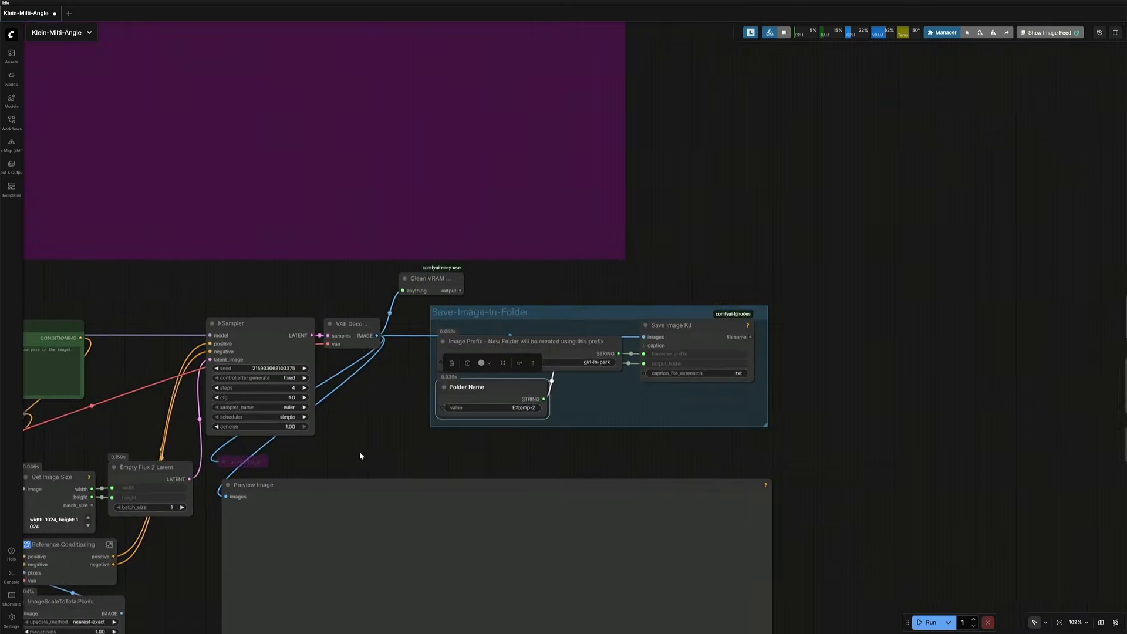
left_click_drag(360, 456, 589, 325)
scroll(532, 363, "up", 4)
left_click(511, 339)
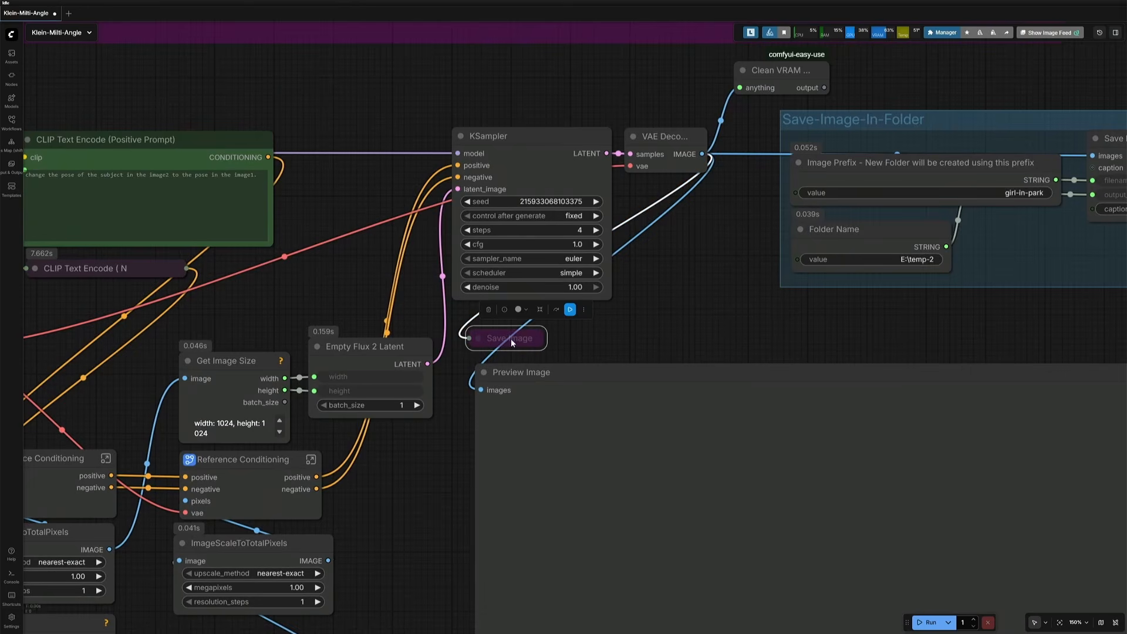
left_click(448, 439)
scroll(424, 509, "down", 3)
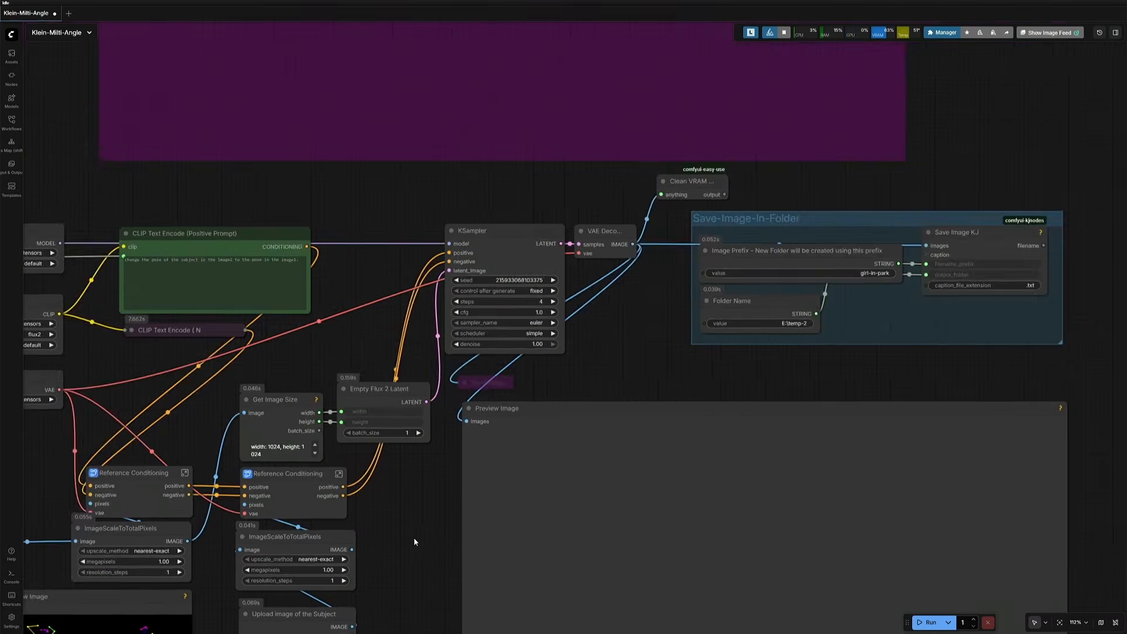
left_click_drag(396, 544, 573, 282)
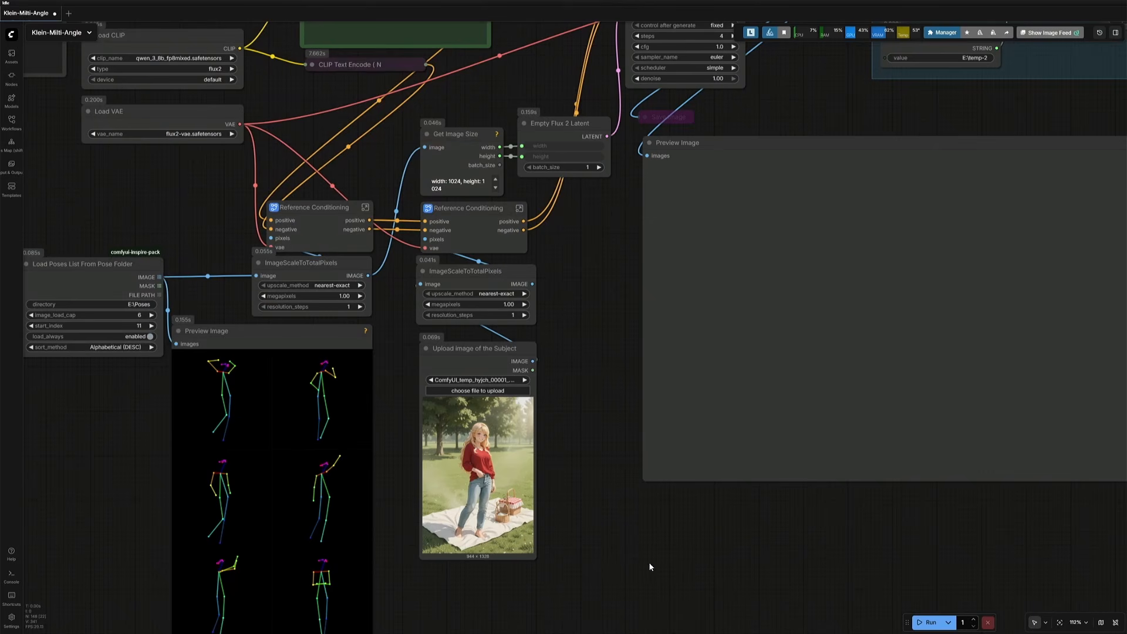
Step: Run the workflow and copy the execution time line from the console window
left_click(924, 624)
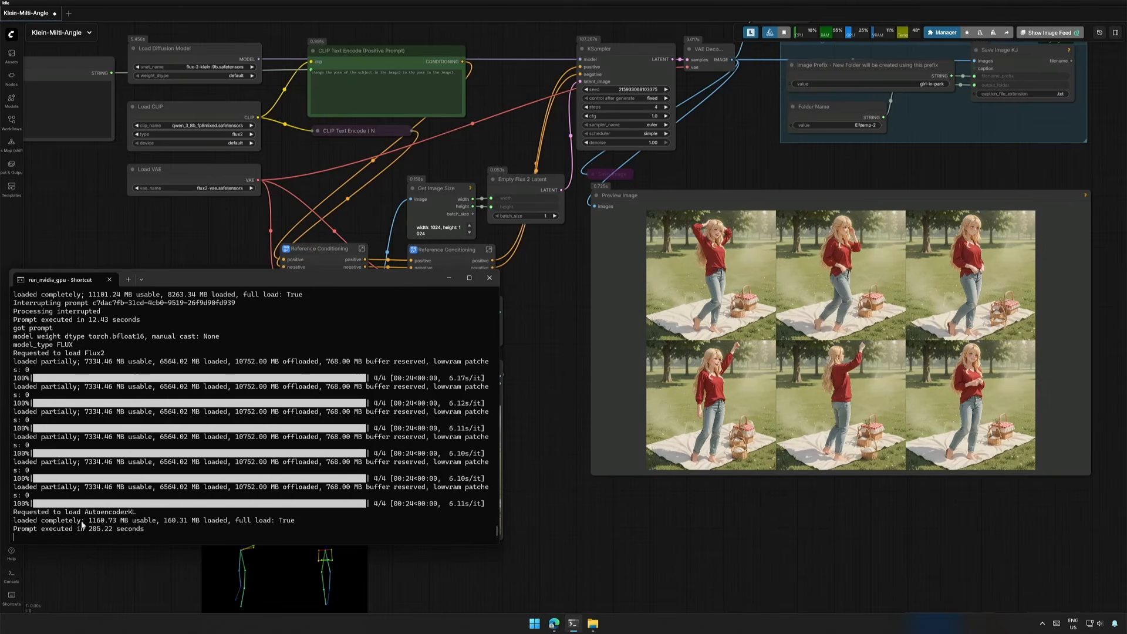
left_click_drag(82, 525, 123, 523)
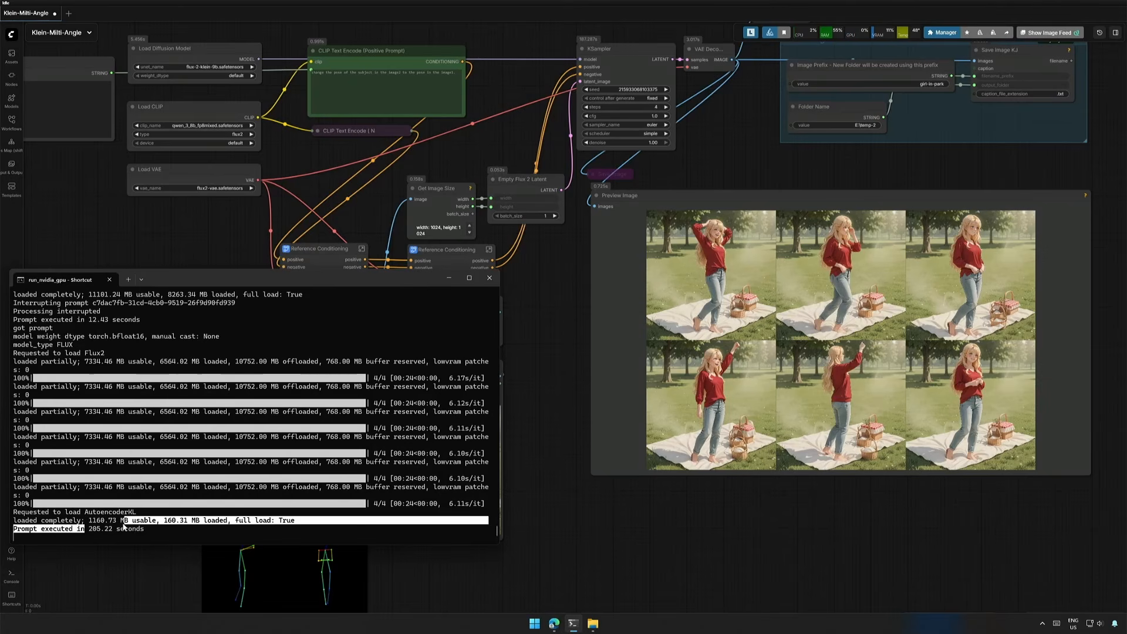
right_click(135, 526)
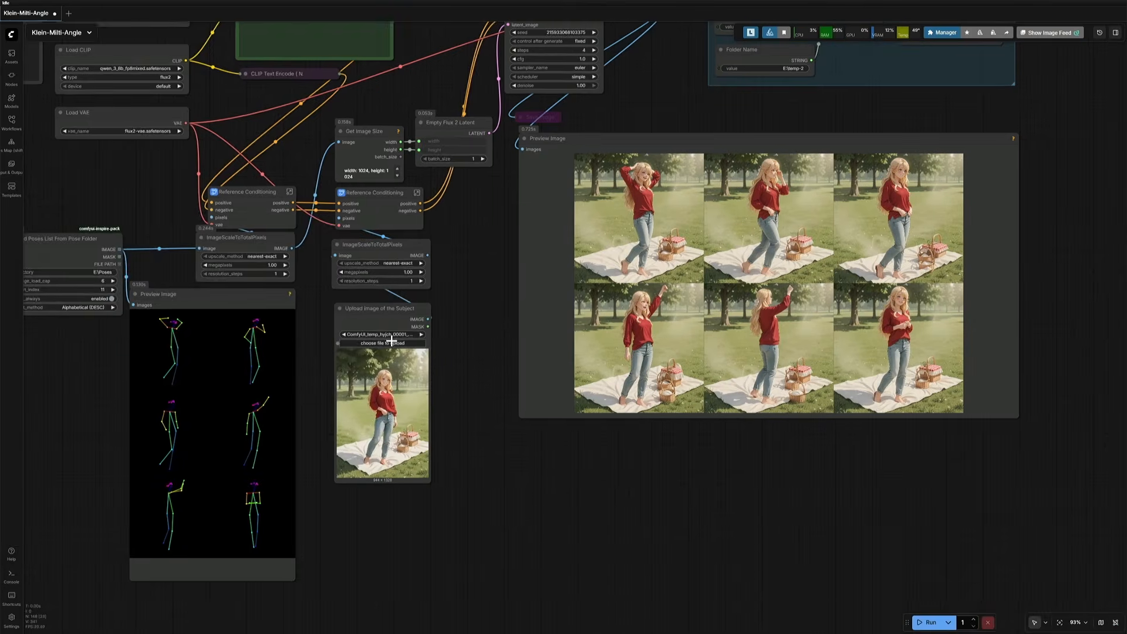
Step: Upload test.webp from the AI-Images folder as the subject image and run the workflow again
left_click(391, 343)
left_click(154, 267)
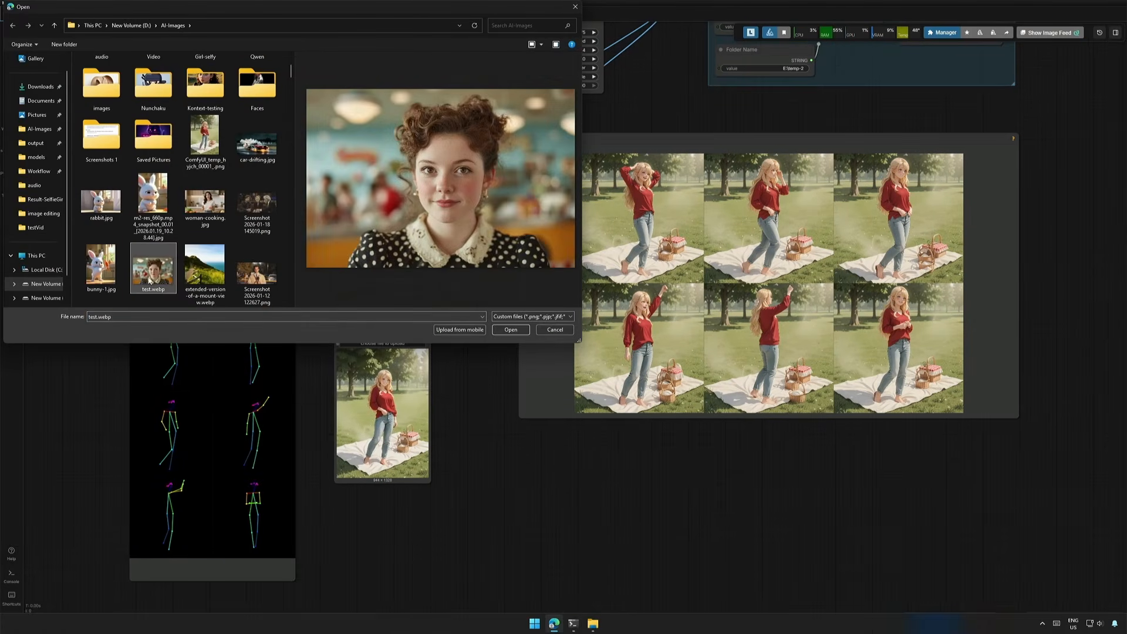
left_click(504, 331)
left_click(928, 623)
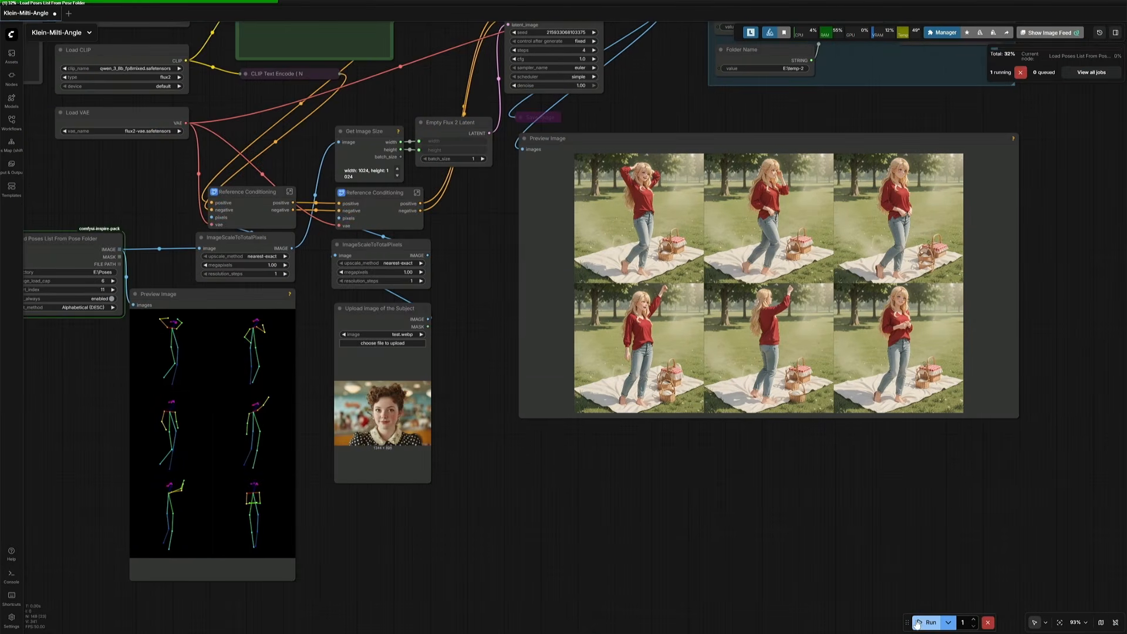
Step: Enlarge the output preview and step through the generated reposed images one by one
scroll(511, 335, "up", 5)
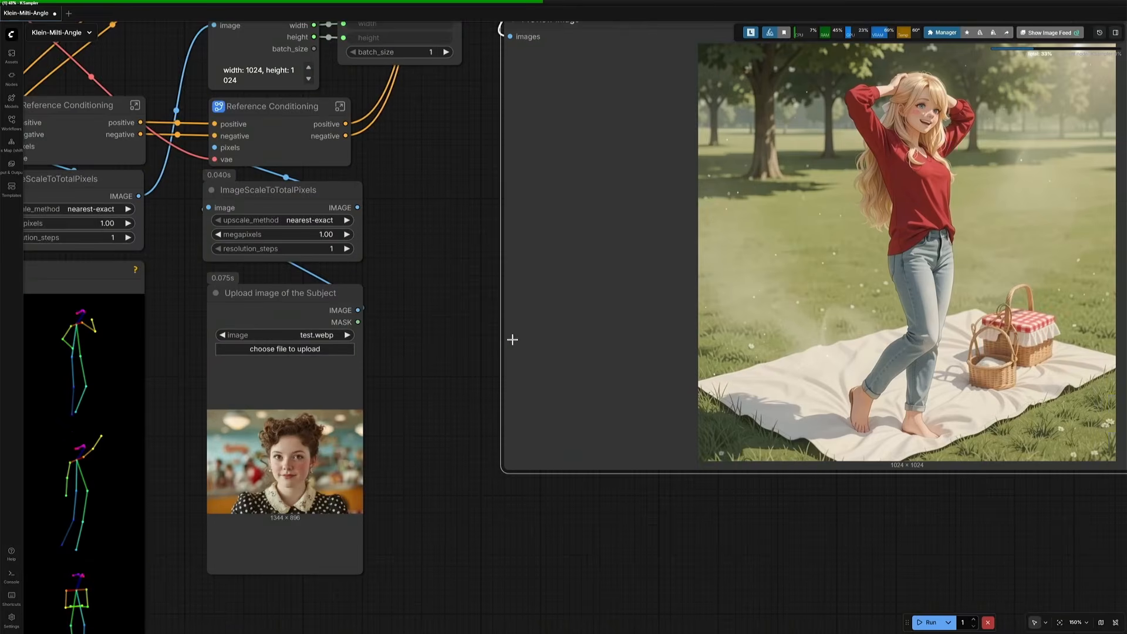
left_click_drag(293, 365, 103, 368)
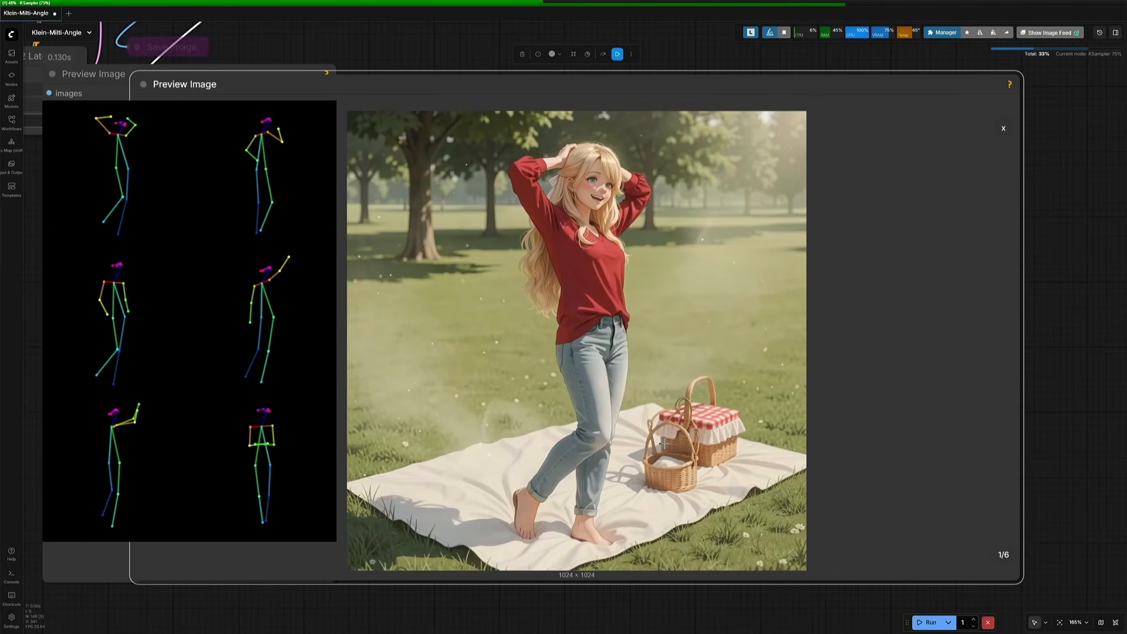
key("Right")
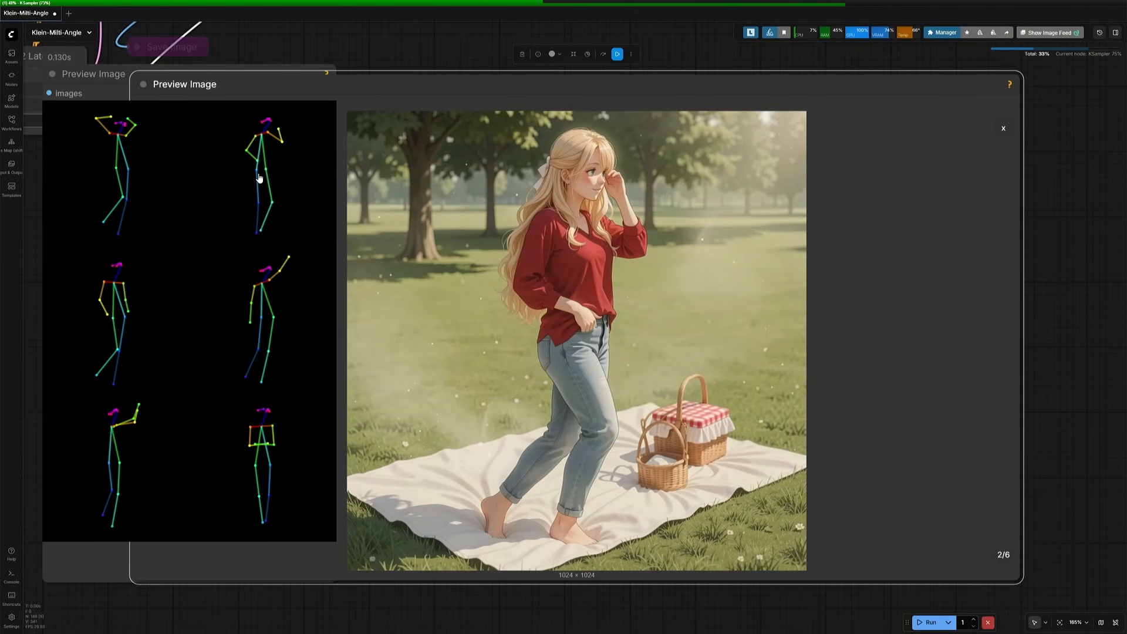
key("Right")
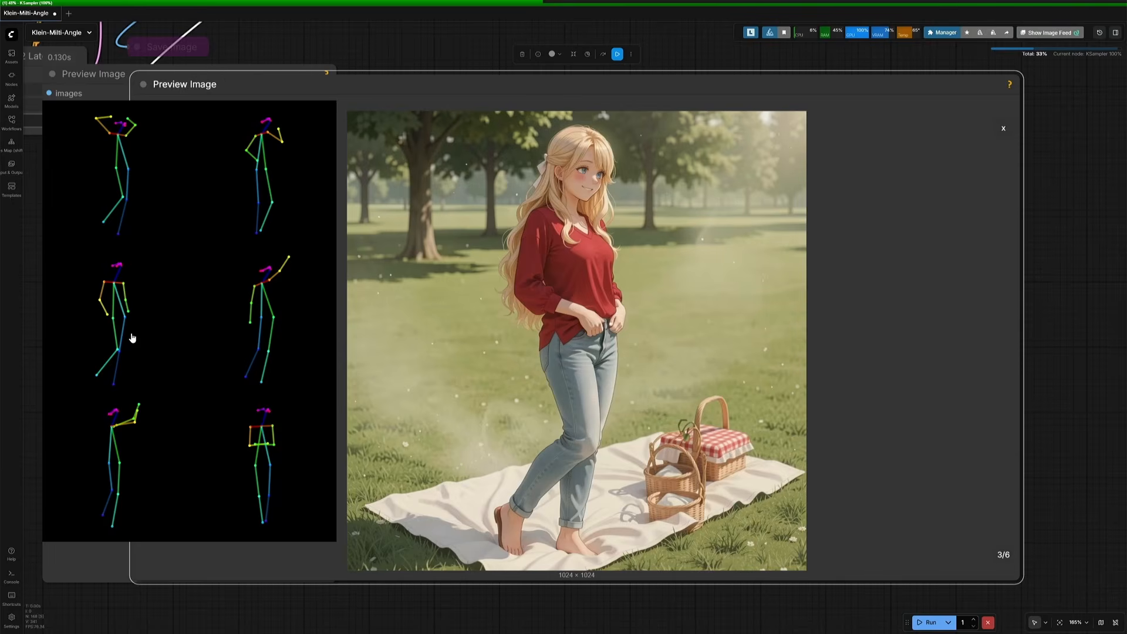
key("Right")
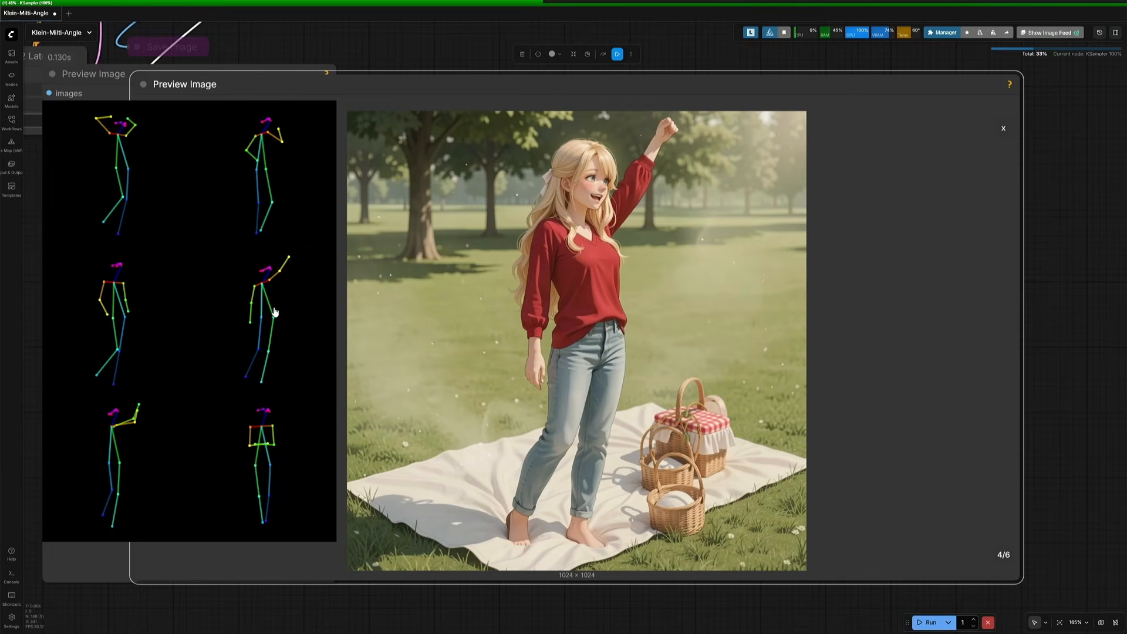
key("Right")
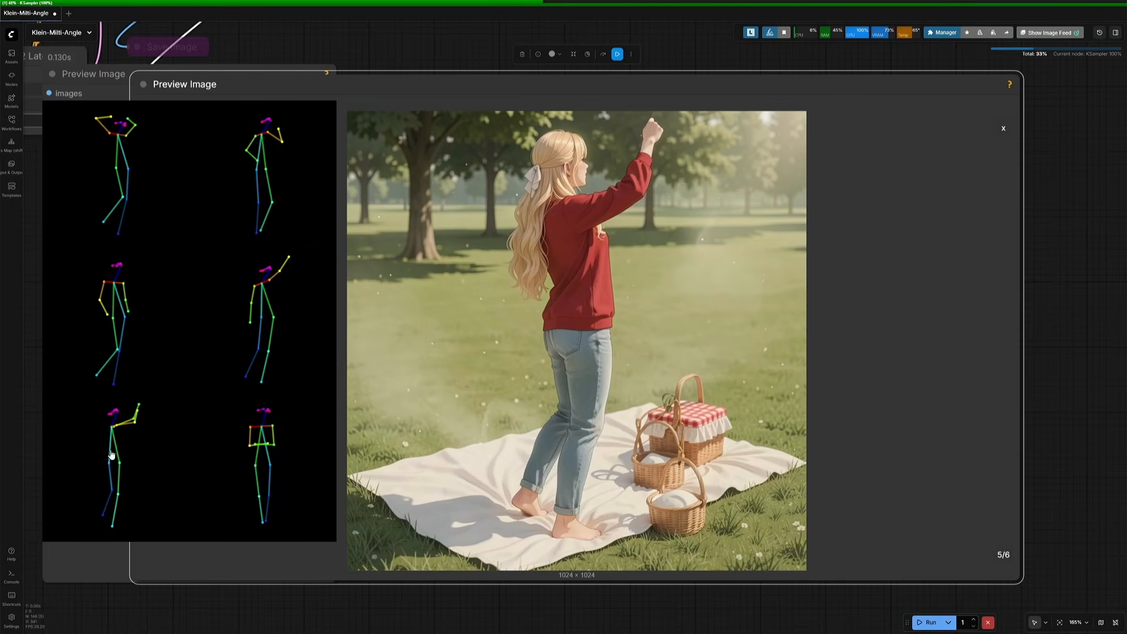
key("Right")
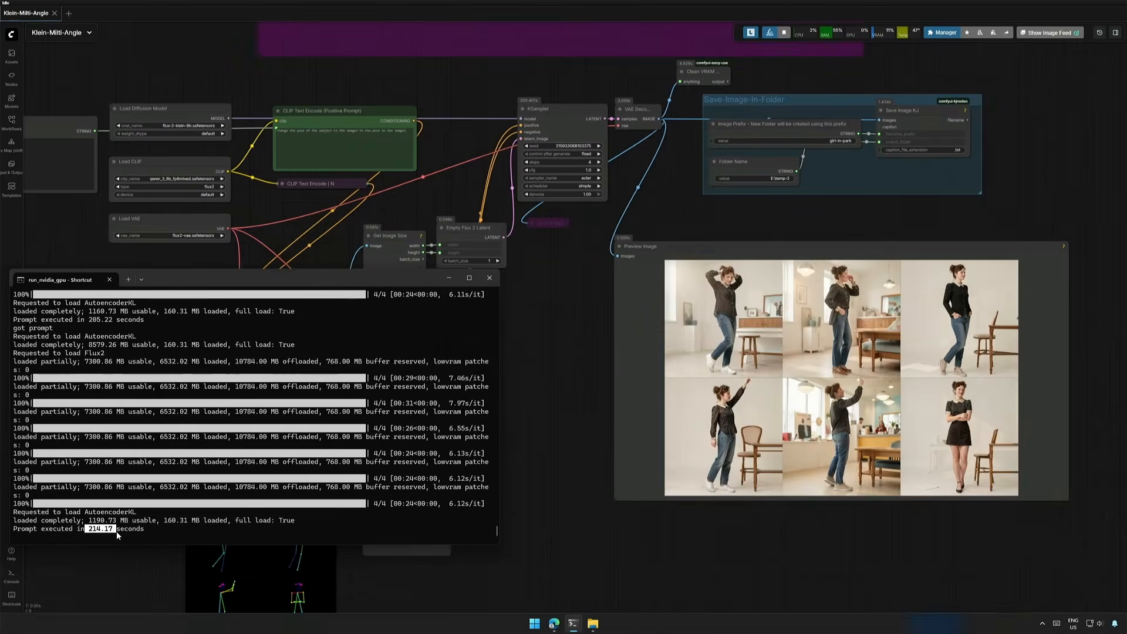
Step: Open the saved outputs in the temp-2 girl-in-park folder in the photo viewer and browse through them
key("alt+Tab")
left_click(718, 355)
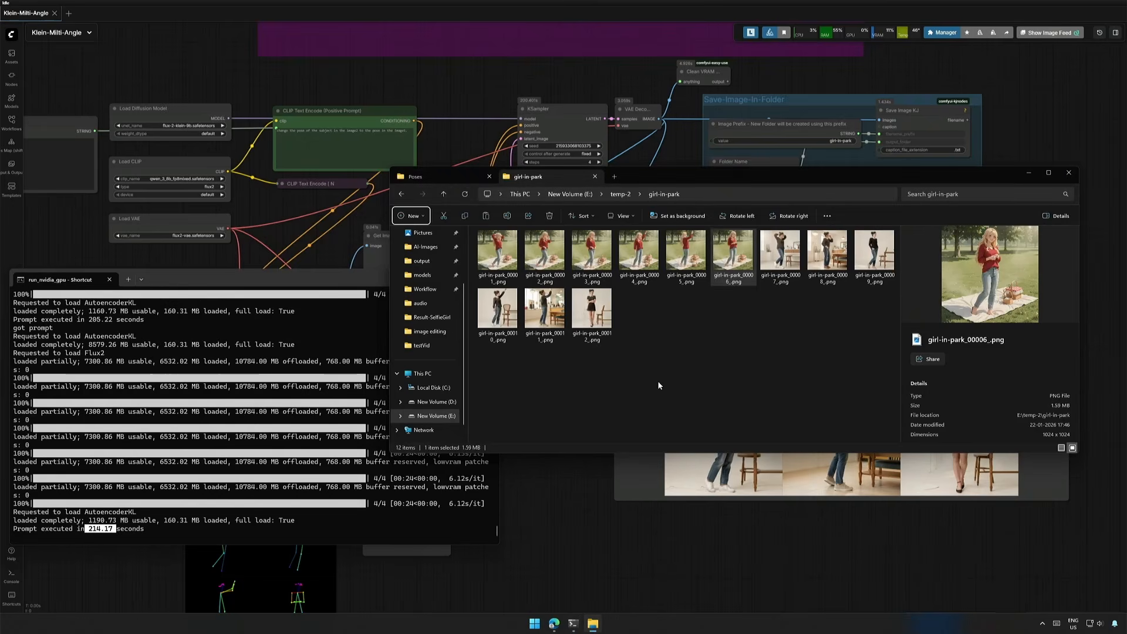
double_click(776, 256)
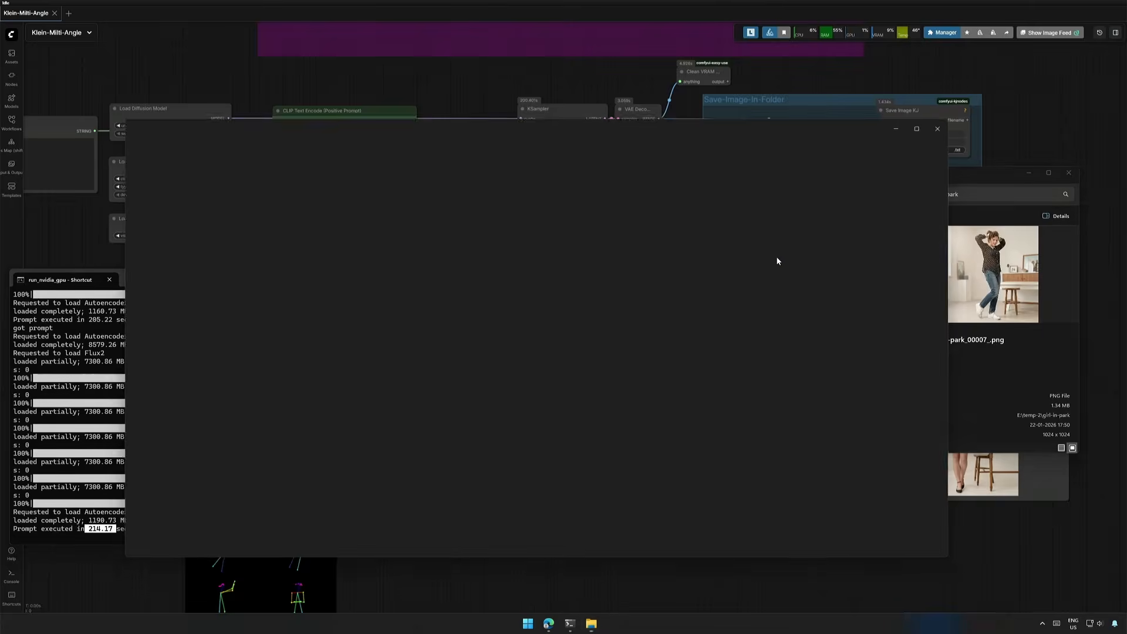
key("Right")
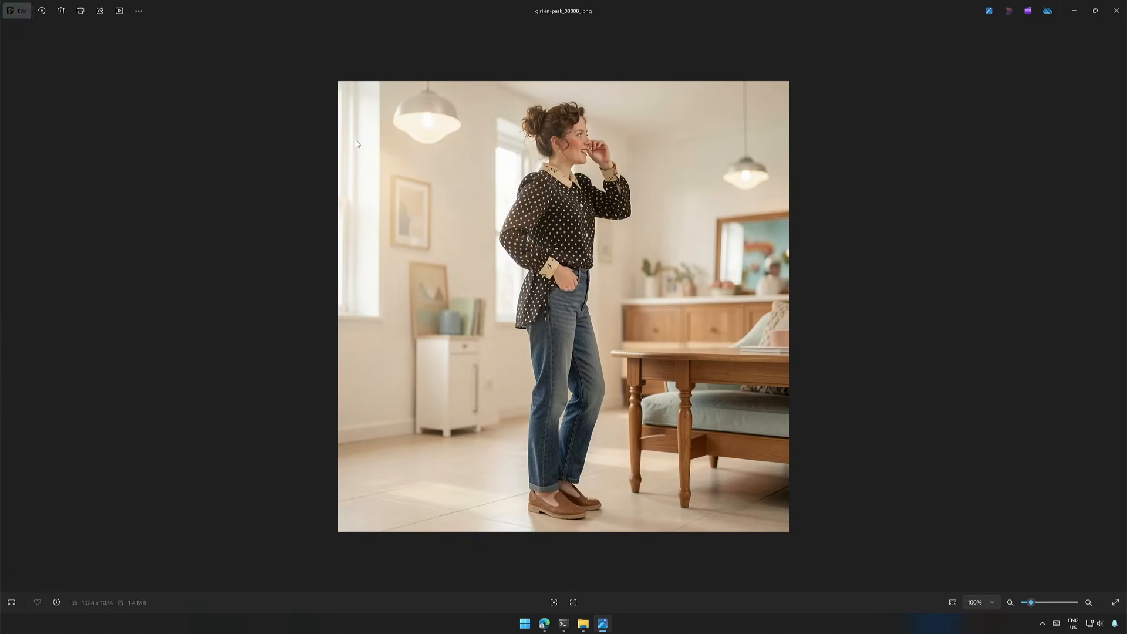
key("Right")
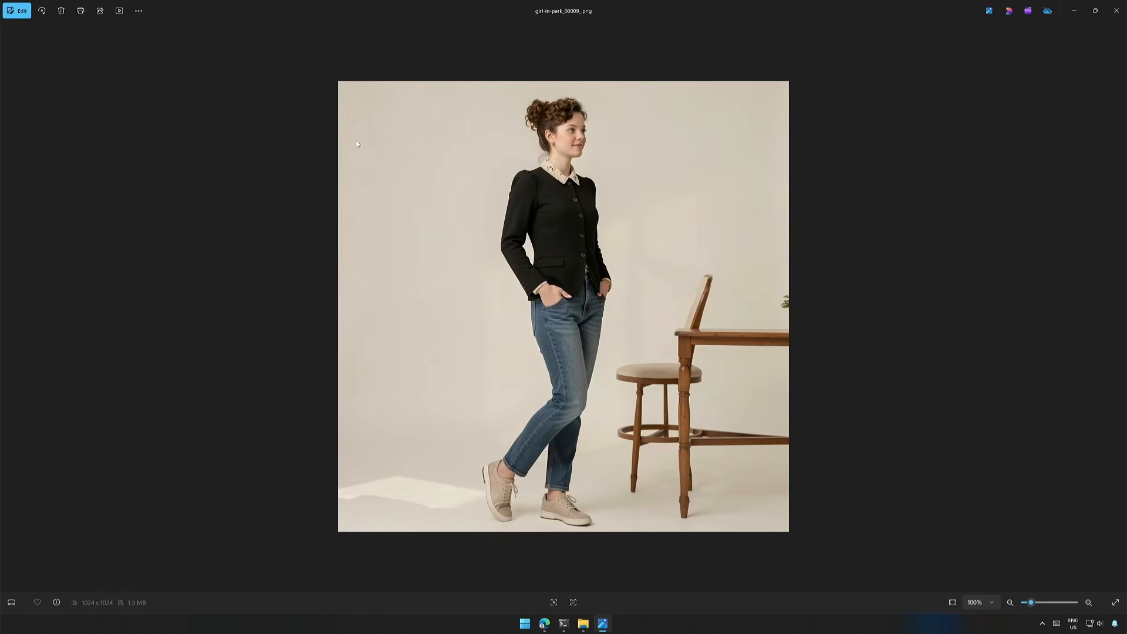
key("Right")
key("Right")
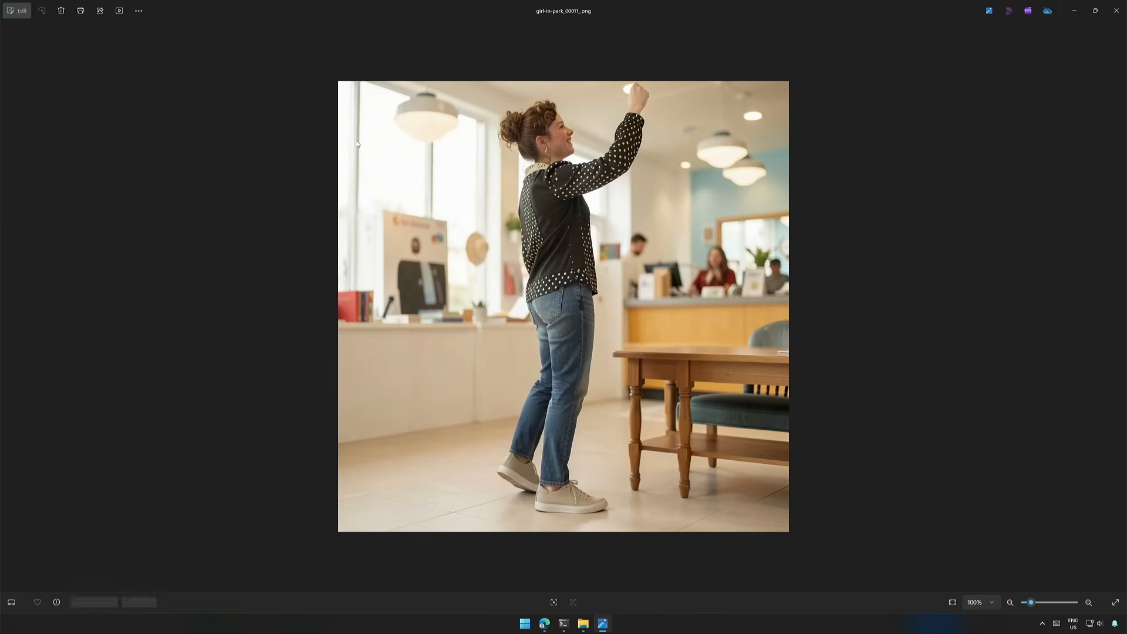
key("Right")
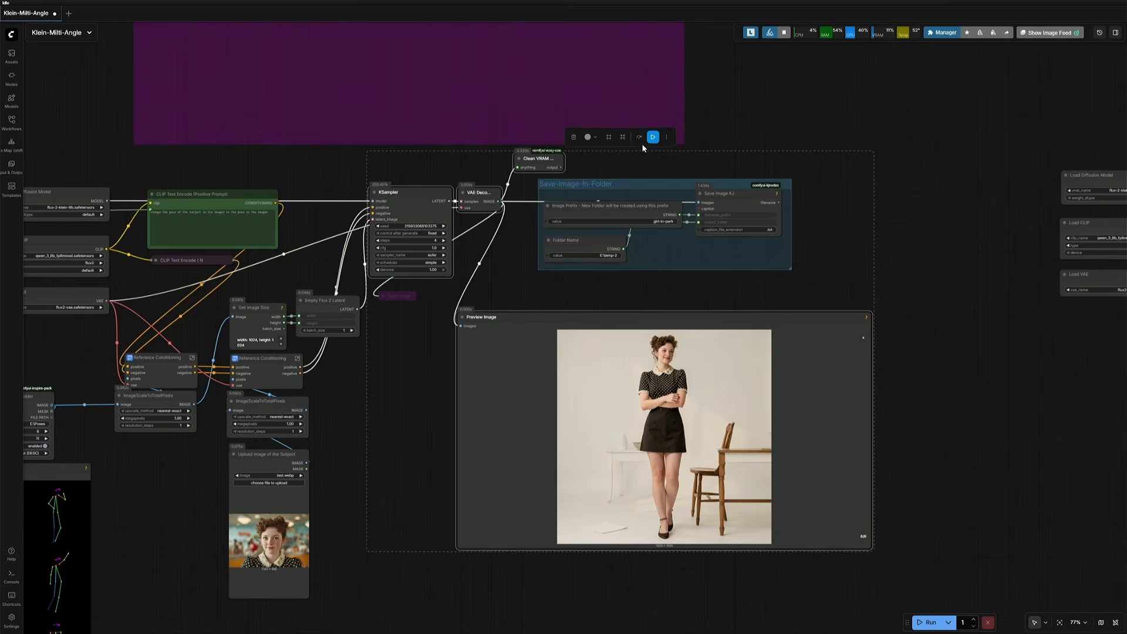
Step: Select the sampling and saving nodes and toggle their bypass
left_click(639, 138)
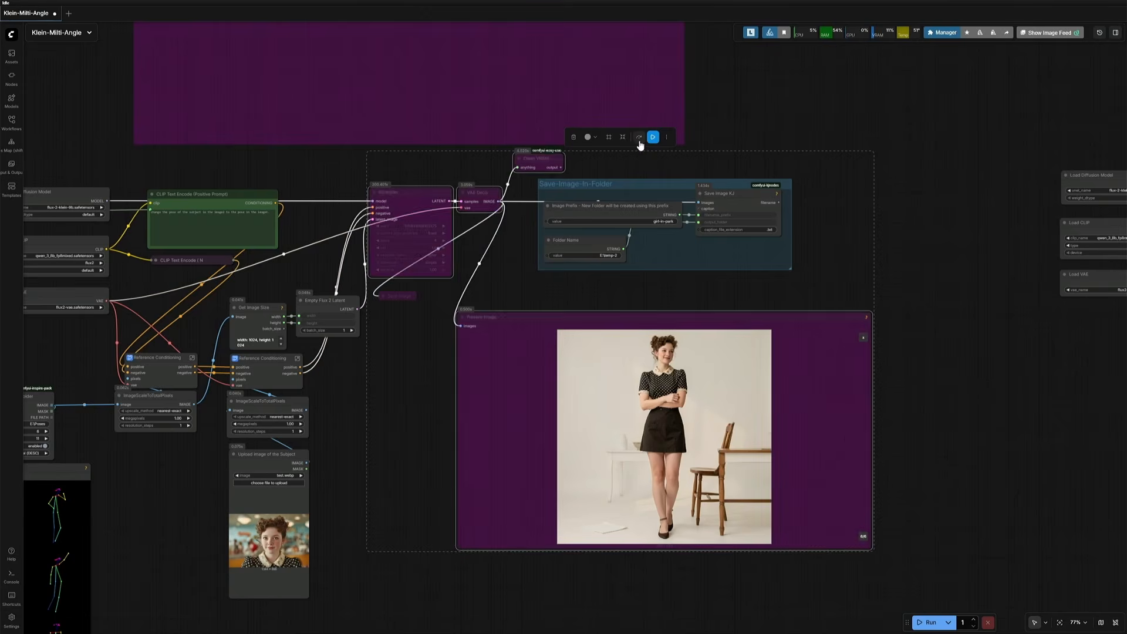
left_click_drag(612, 173, 734, 247)
key("ctrl+b")
left_click_drag(392, 352, 517, 329)
scroll(517, 329, "down", 3)
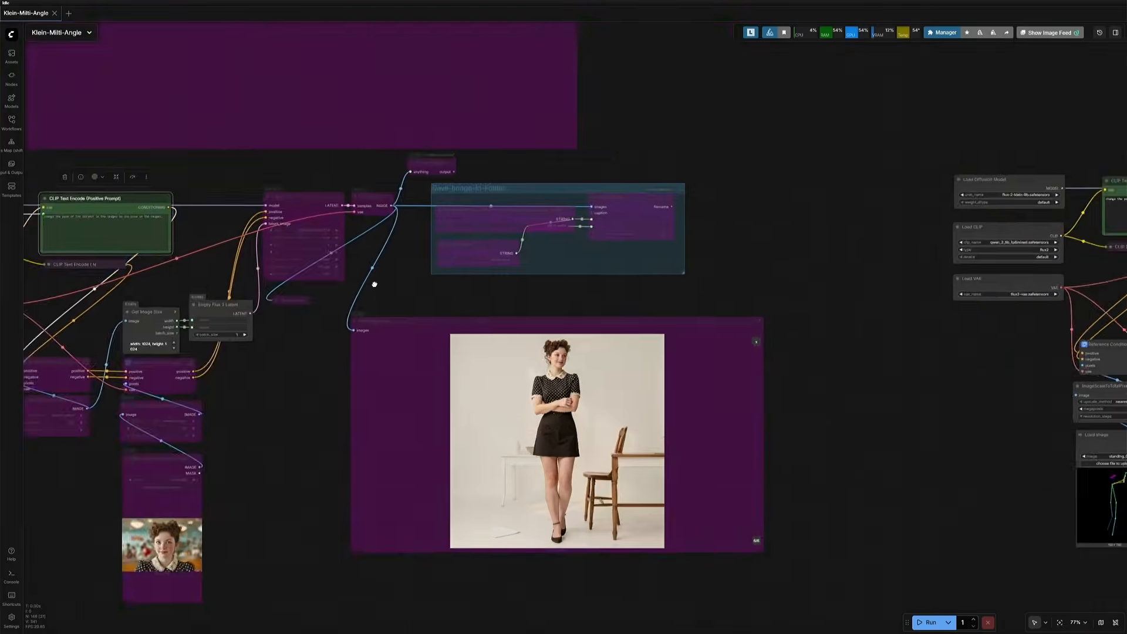
Step: Load a standing pose image from File Explorer into the standalone Load Image node
left_click_drag(372, 284, 158, 272)
scroll(157, 272, "down", 3)
left_click_drag(513, 271, 232, 273)
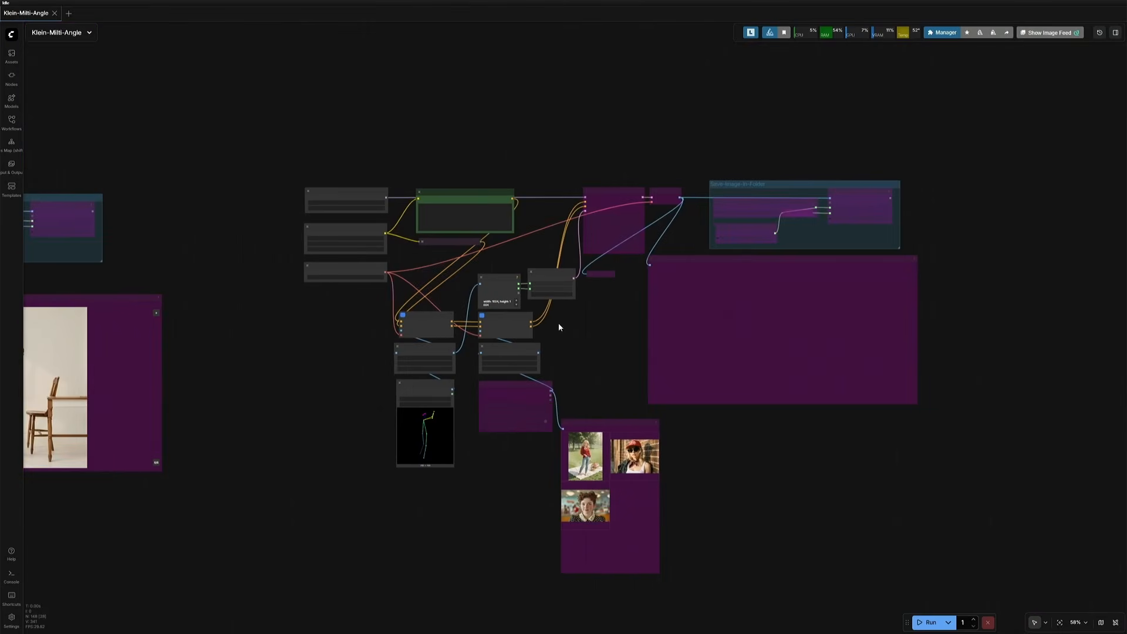
left_click_drag(559, 327, 501, 330)
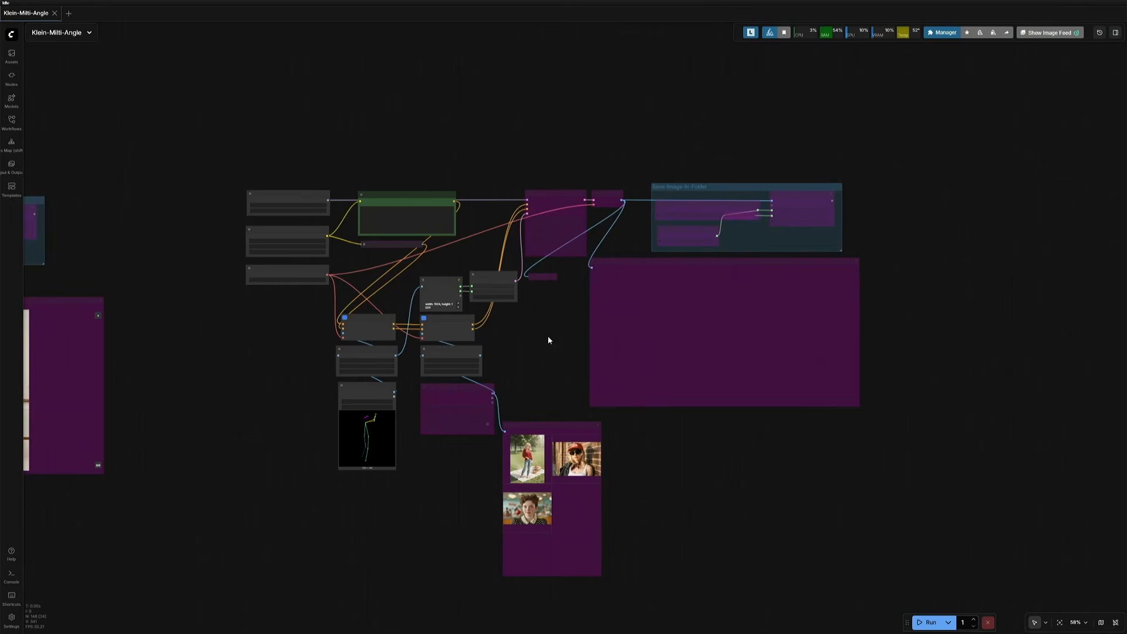
scroll(548, 335, "up", 4)
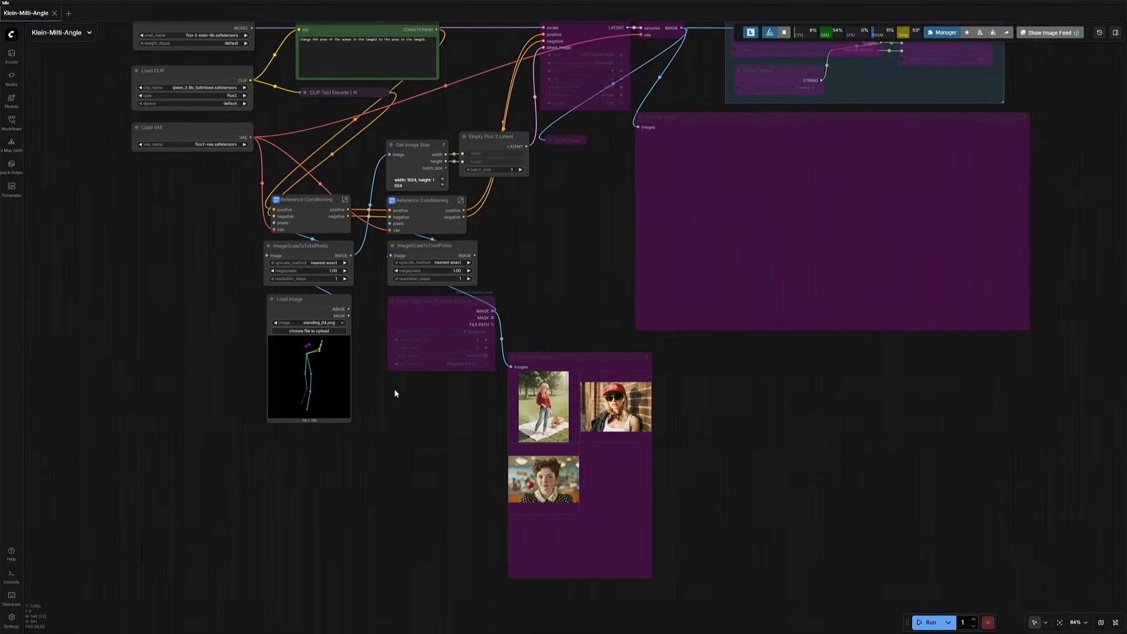
key("alt+Tab")
left_click_drag(495, 425, 311, 376)
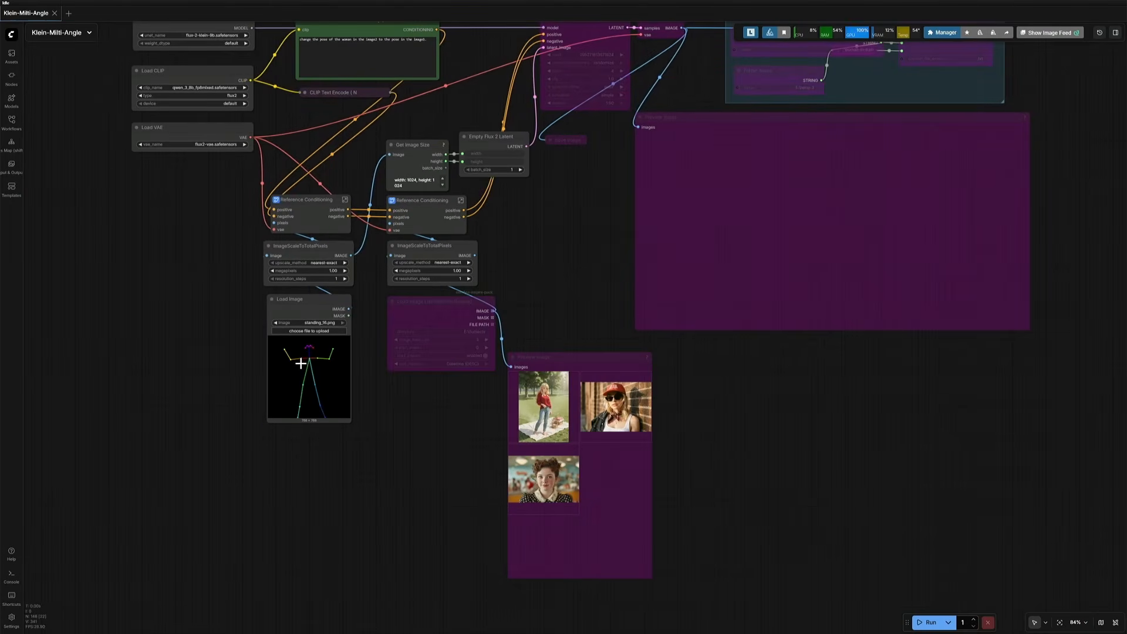
Step: Select the Load Image List From Dir and its preview node and toggle their bypass
left_click_drag(382, 317, 465, 386)
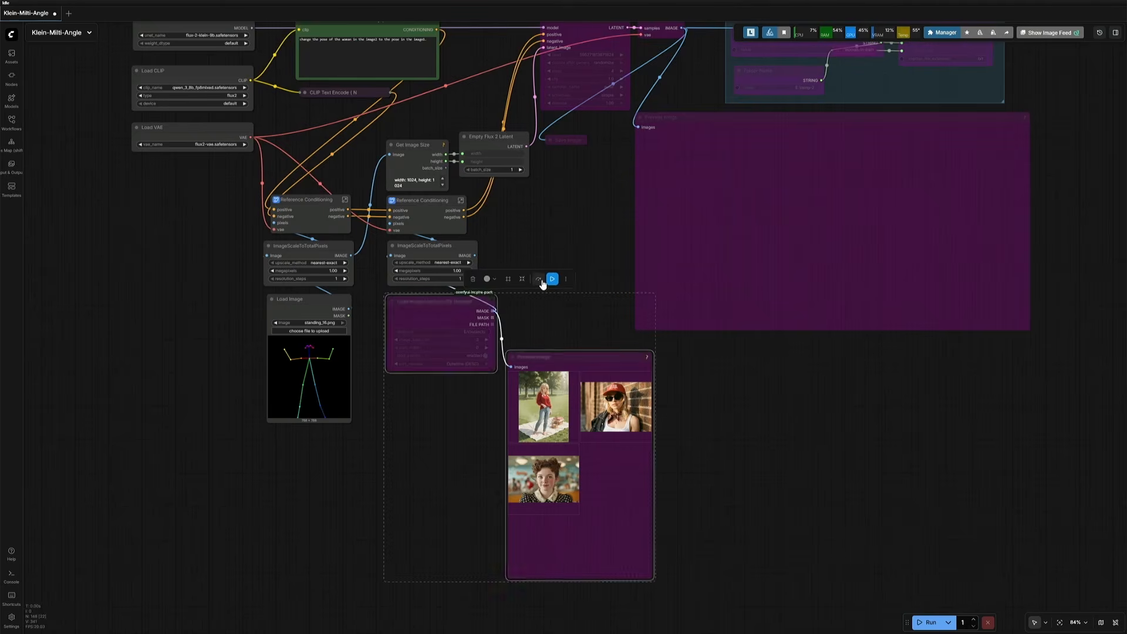
key("ctrl+b")
scroll(546, 212, "up", 3)
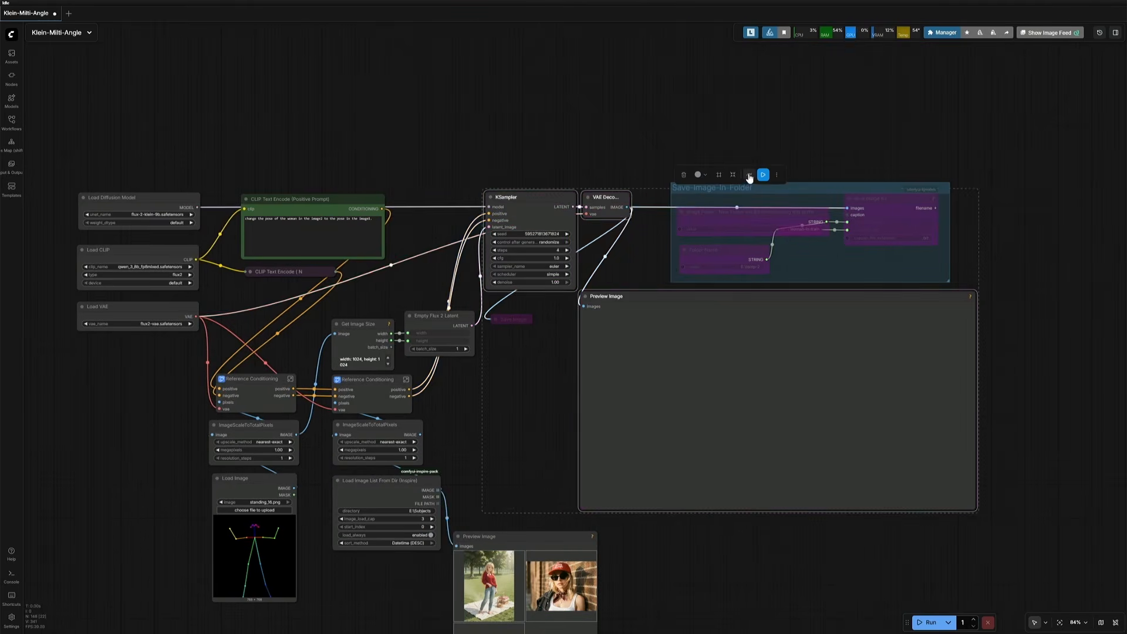
Step: Select the Save-Image-In-Folder group and the output preview and toggle their bypass
left_click(650, 256)
scroll(668, 246, "up", 4)
left_click_drag(689, 177, 981, 271)
key("ctrl+b")
scroll(876, 281, "up", 3)
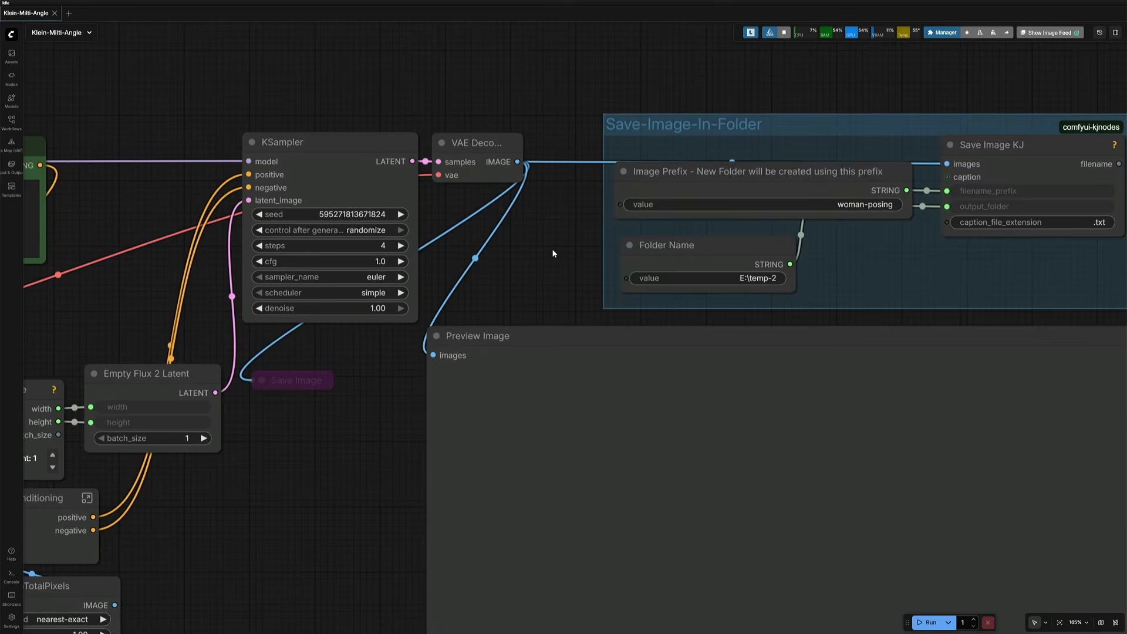
Step: Inspect the pose branch nodes and the directory setting of the Load Image List From Dir node
scroll(552, 248, "down", 4)
left_click_drag(381, 468, 600, 280)
scroll(600, 280, "down", 2)
left_click_drag(228, 255, 369, 419)
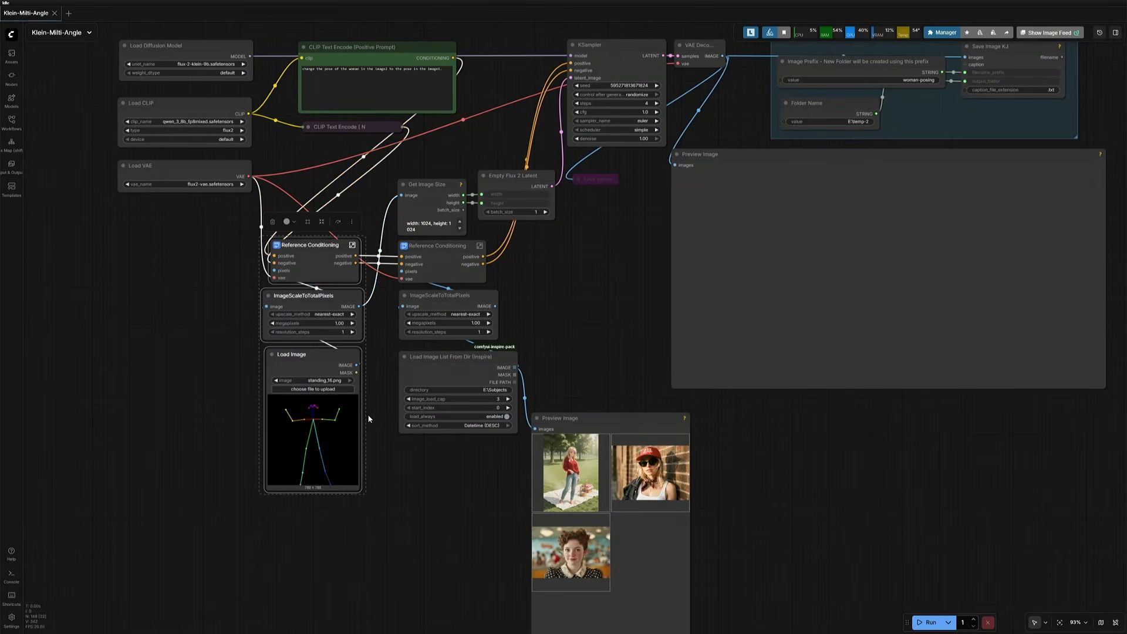
scroll(517, 385, "up", 14)
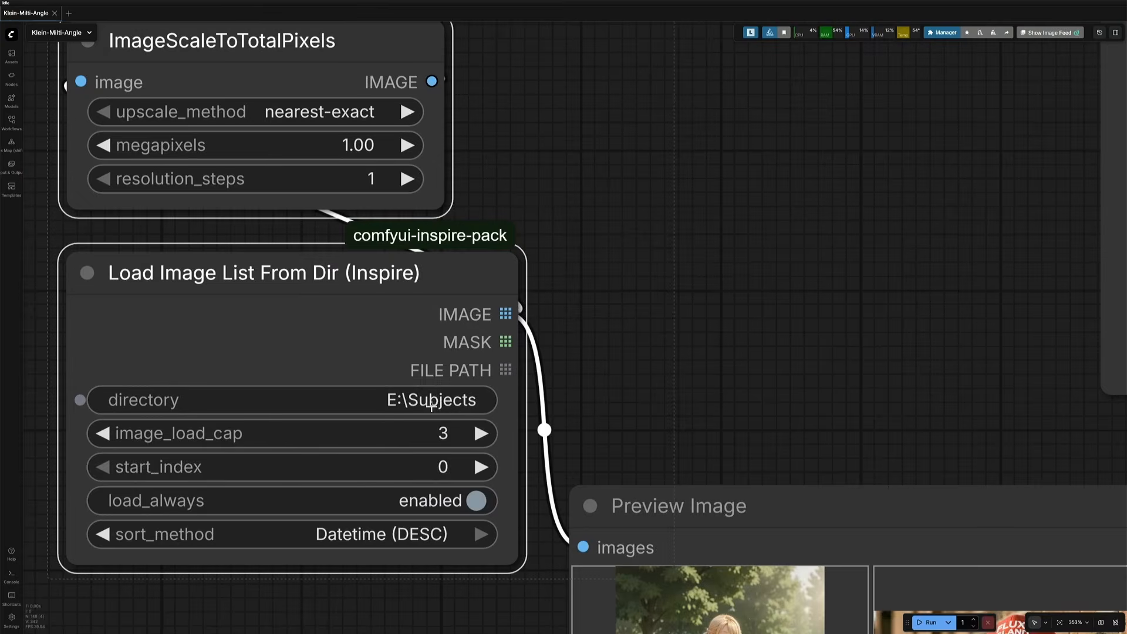
scroll(432, 405, "down", 10)
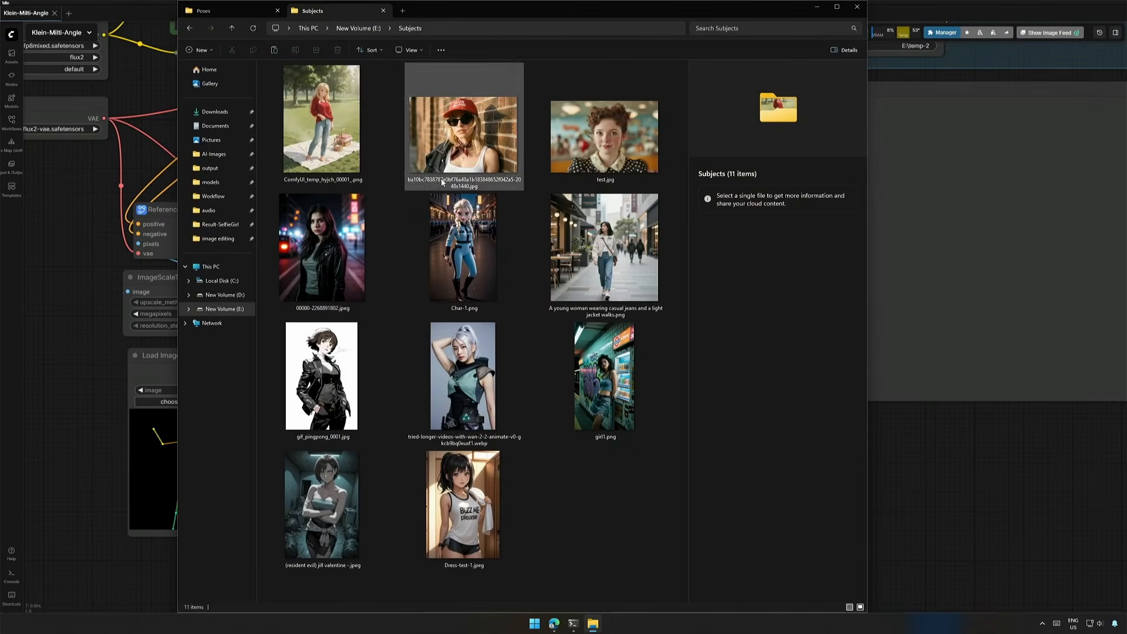
Step: Open girl1.png from the Subjects folder in the photo viewer, zoom out, and close the viewer
left_click(596, 397)
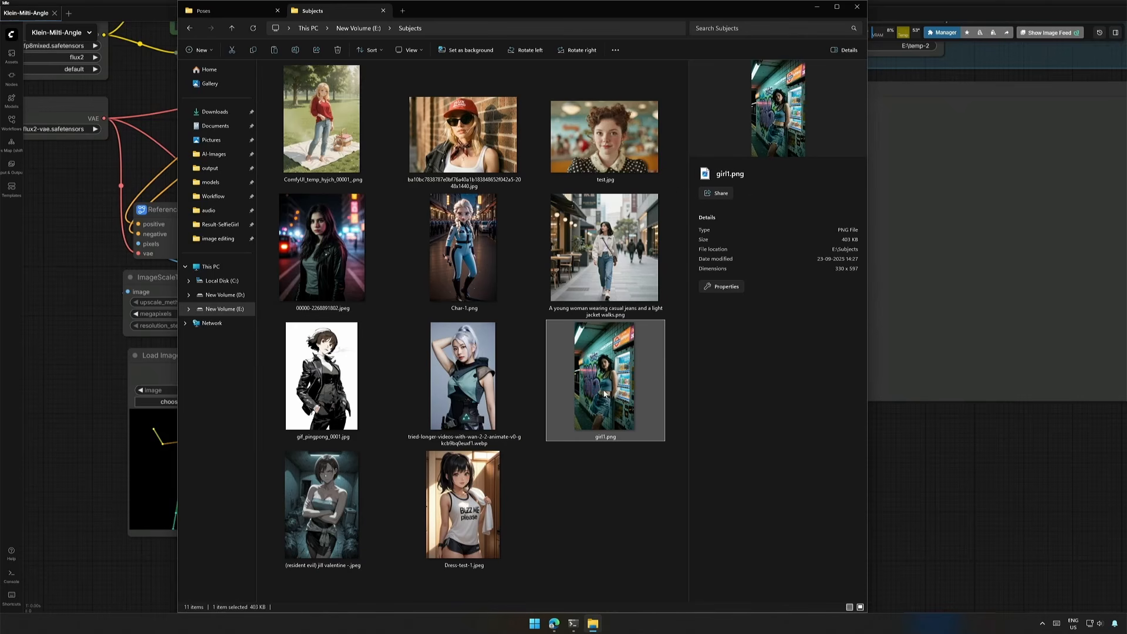
double_click(591, 372)
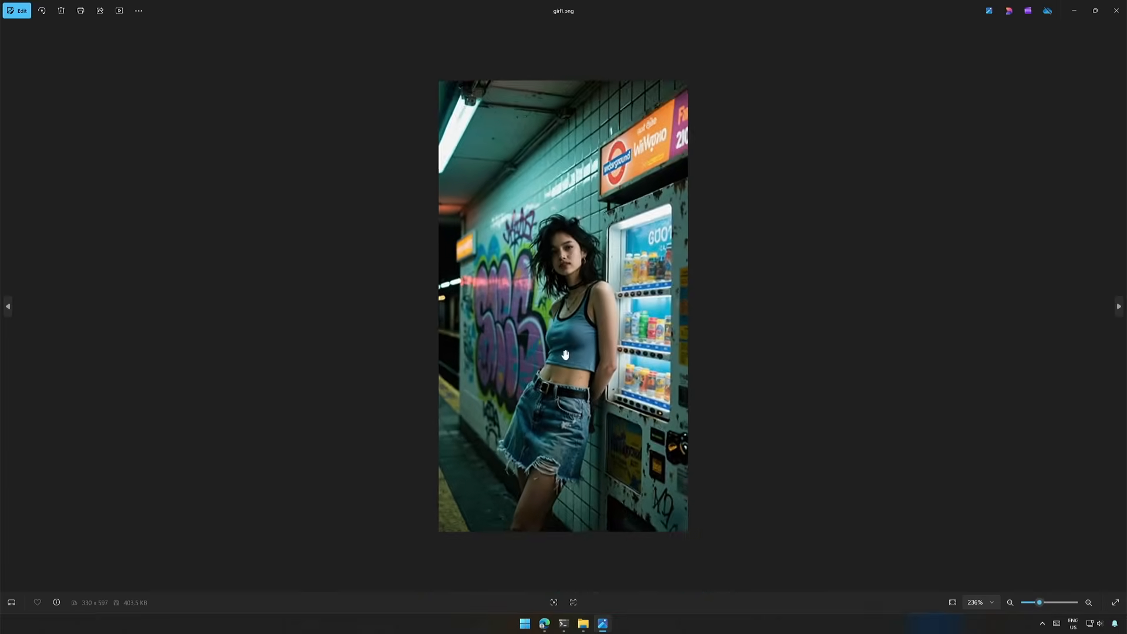
scroll(567, 351, "down", 5)
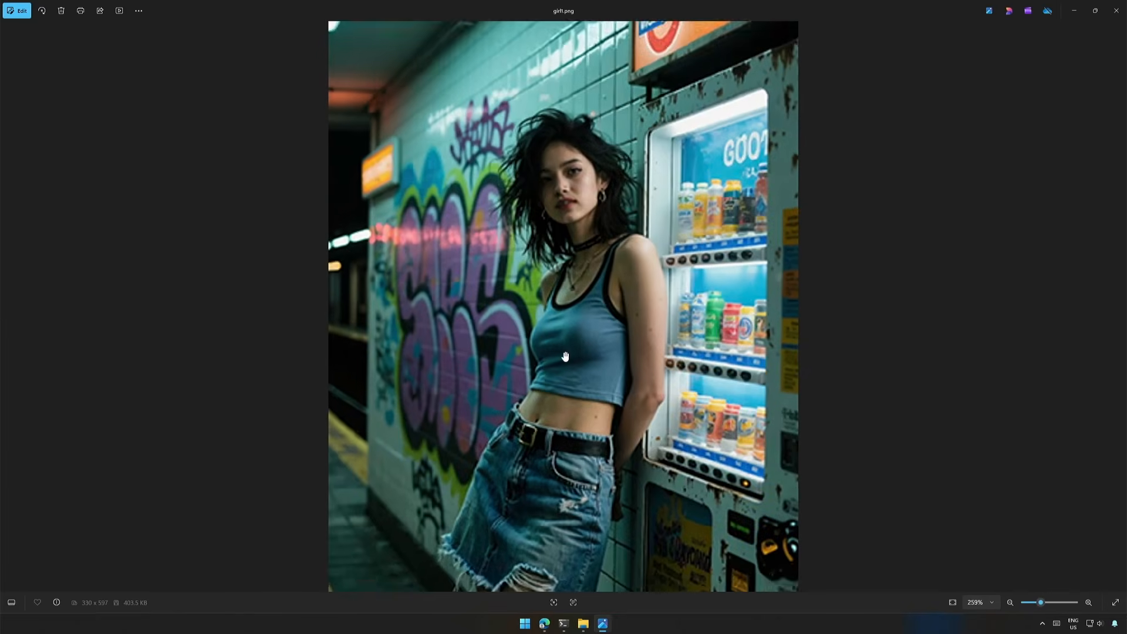
left_click(1116, 10)
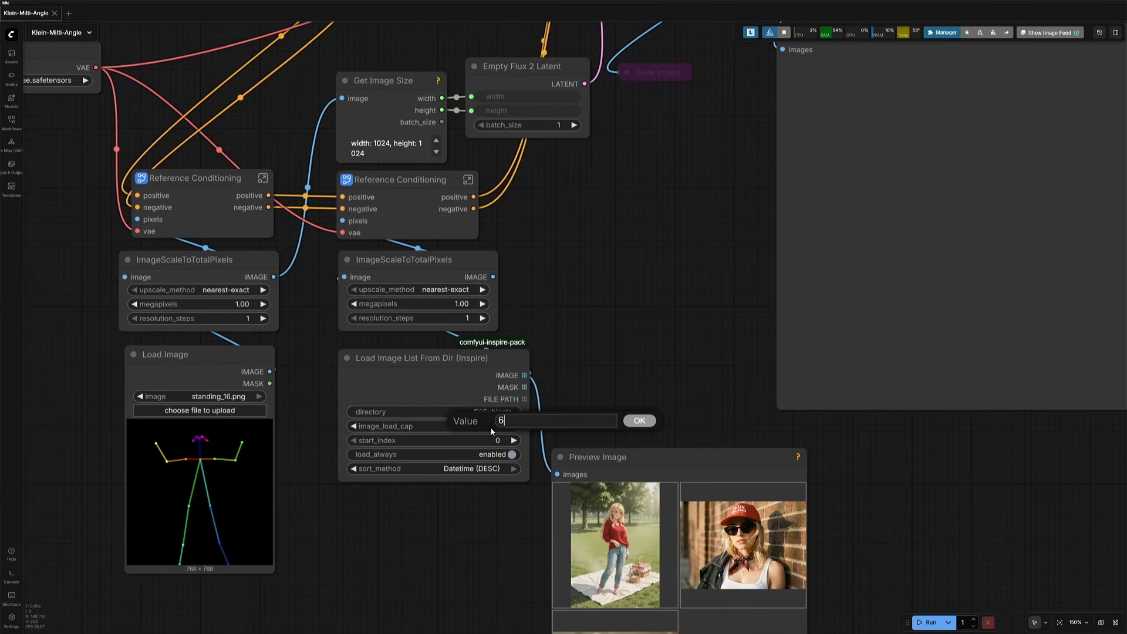
Step: Set the Load Image List node's image_load_cap to 6
key("Return")
scroll(468, 526, "down", 5)
left_click_drag(567, 396, 473, 260)
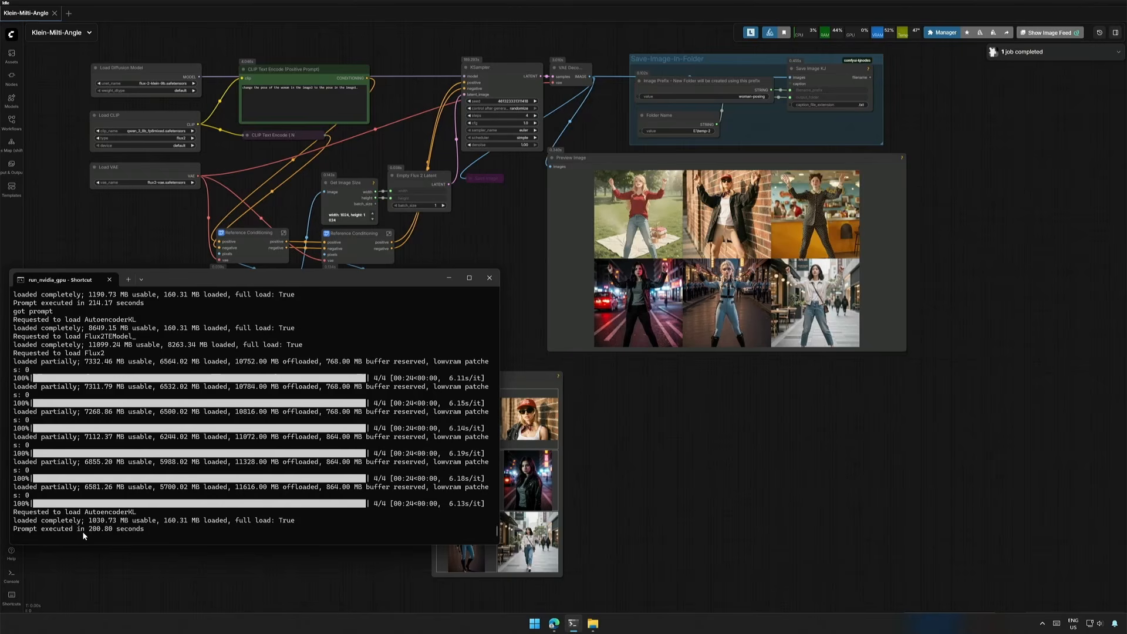
Step: Queue the workflow to repose all six subject images with the loaded pose
left_click_drag(85, 530, 108, 532)
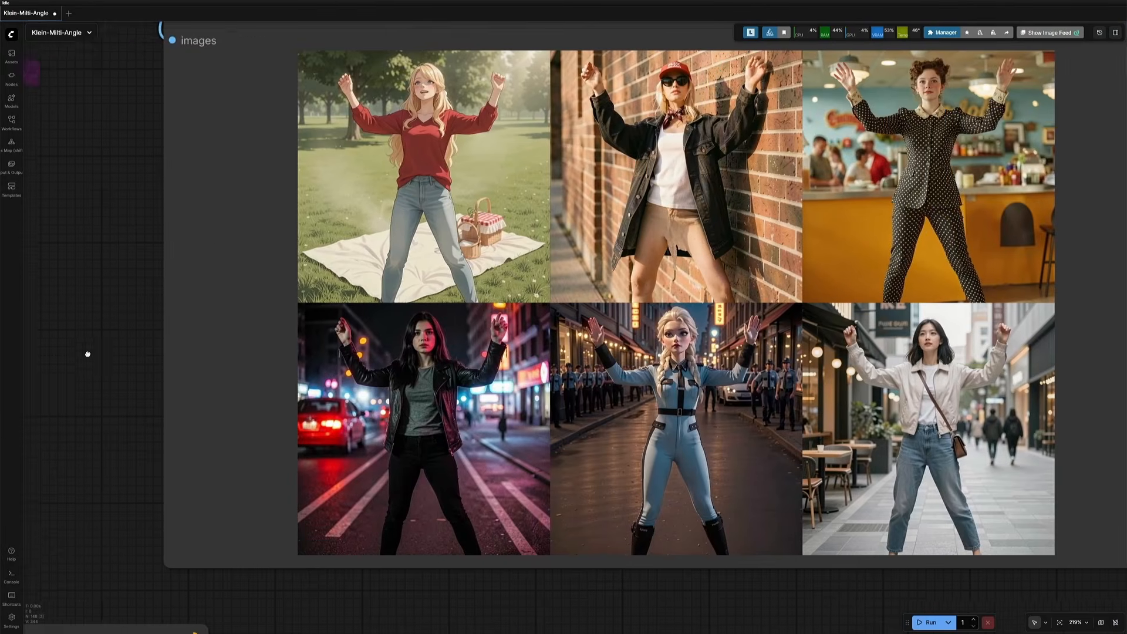
left_click_drag(88, 353, 75, 251)
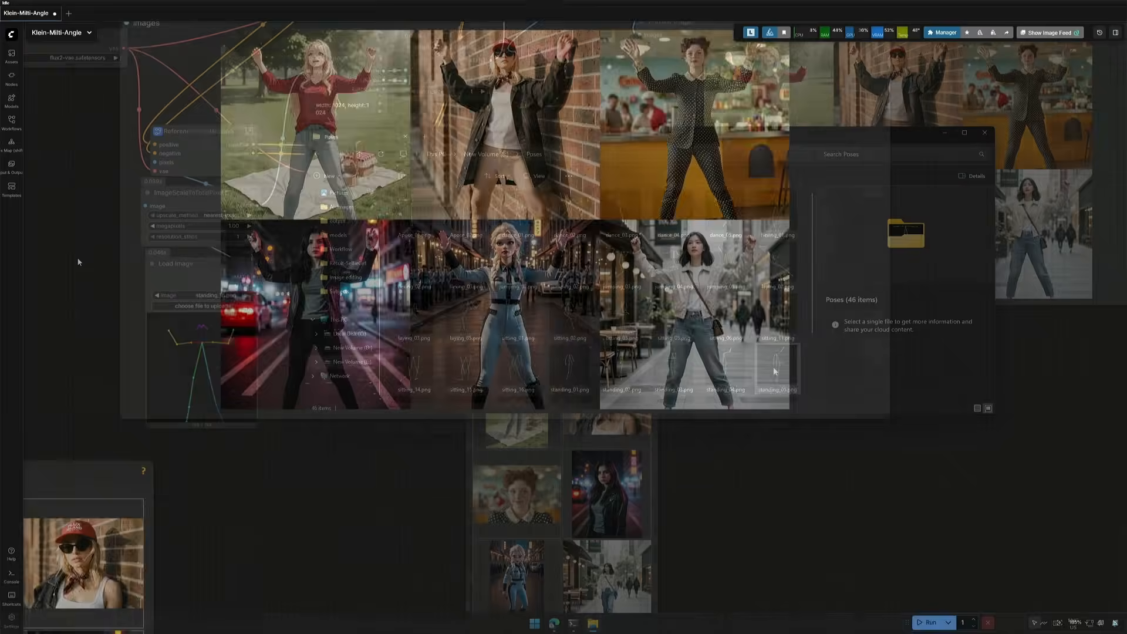
left_click_drag(778, 367, 213, 353)
key("ctrl+Return")
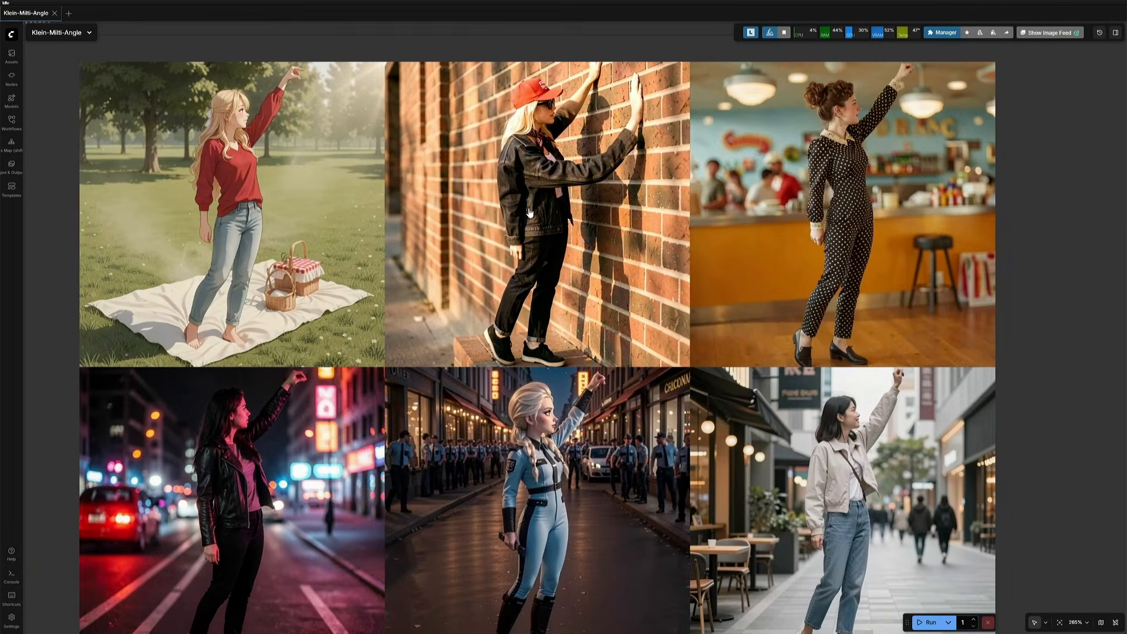
Step: Zoom into the generated reposed images and compare them with the source subject previews
scroll(536, 204, "up", 4)
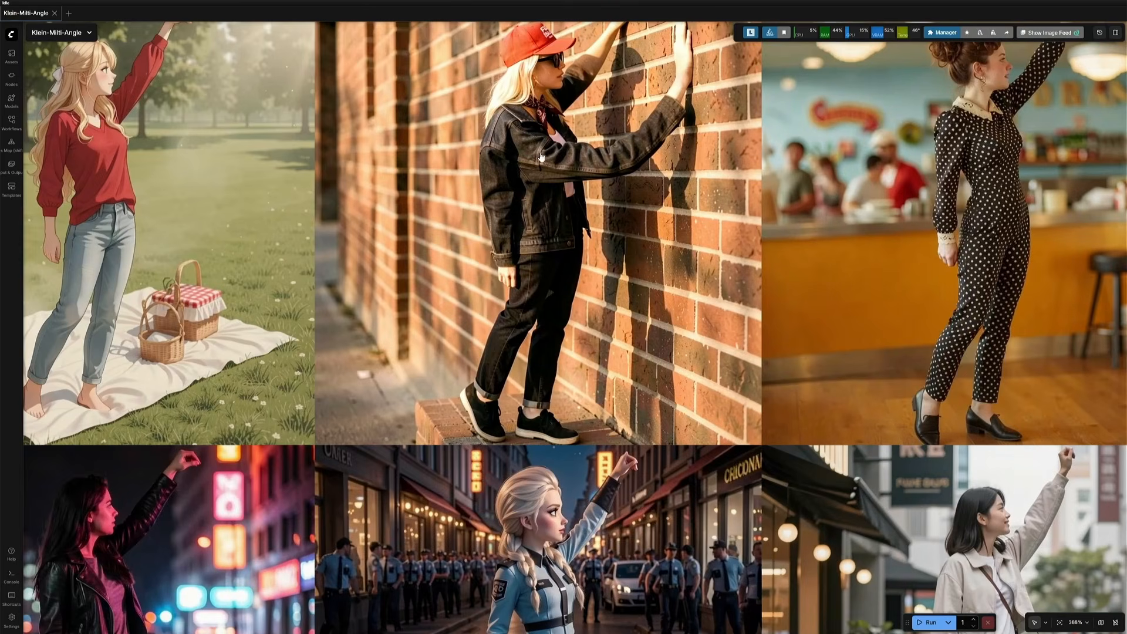
scroll(537, 194, "down", 7)
left_click_drag(446, 564, 839, 262)
scroll(594, 488, "up", 3)
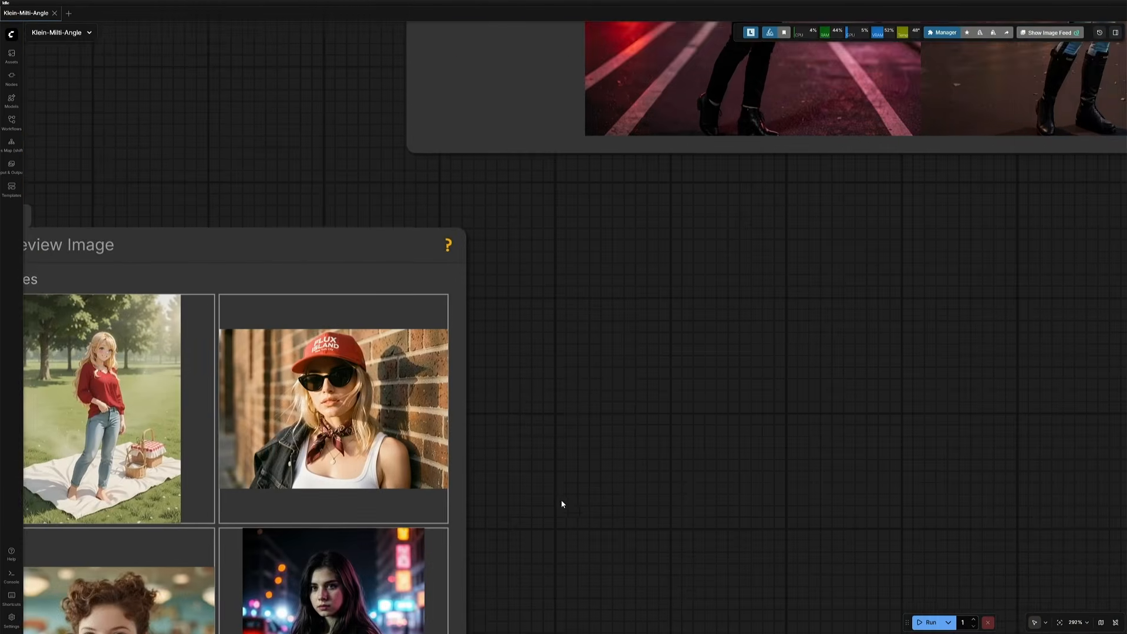
left_click_drag(561, 503, 744, 445)
scroll(648, 456, "up", 3)
scroll(648, 454, "up", 1)
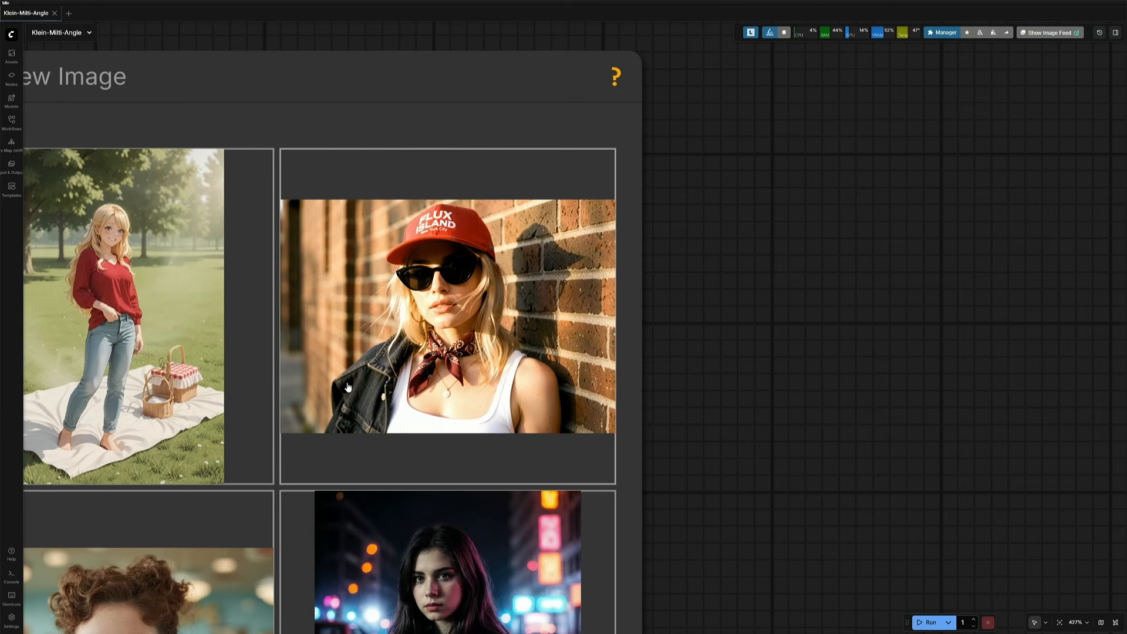
scroll(348, 388, "down", 20)
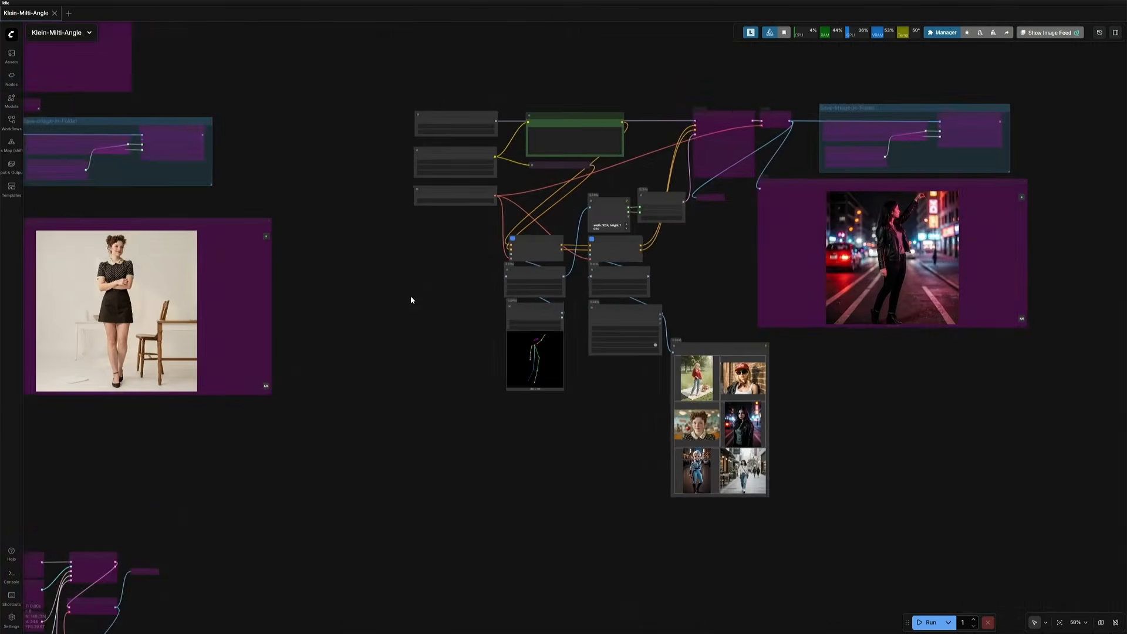
Step: Move to the outfit workflow and load test-dress-1.jpg into its second Load Image node
left_click_drag(369, 465, 783, 325)
left_click_drag(682, 461, 799, 351)
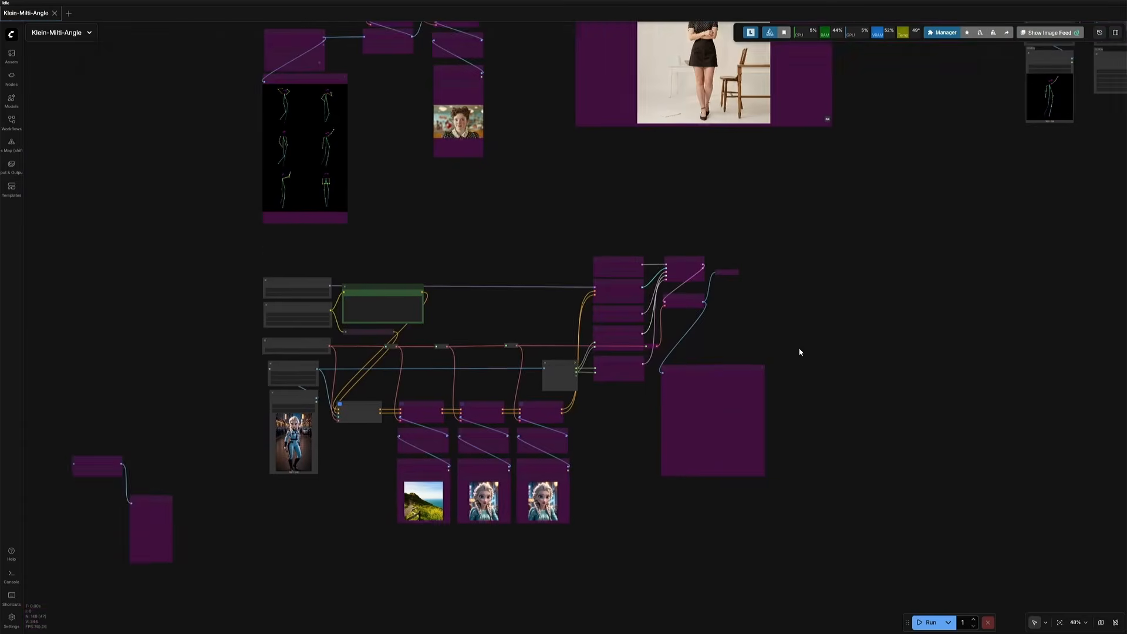
scroll(431, 378, "up", 3)
scroll(431, 381, "up", 1)
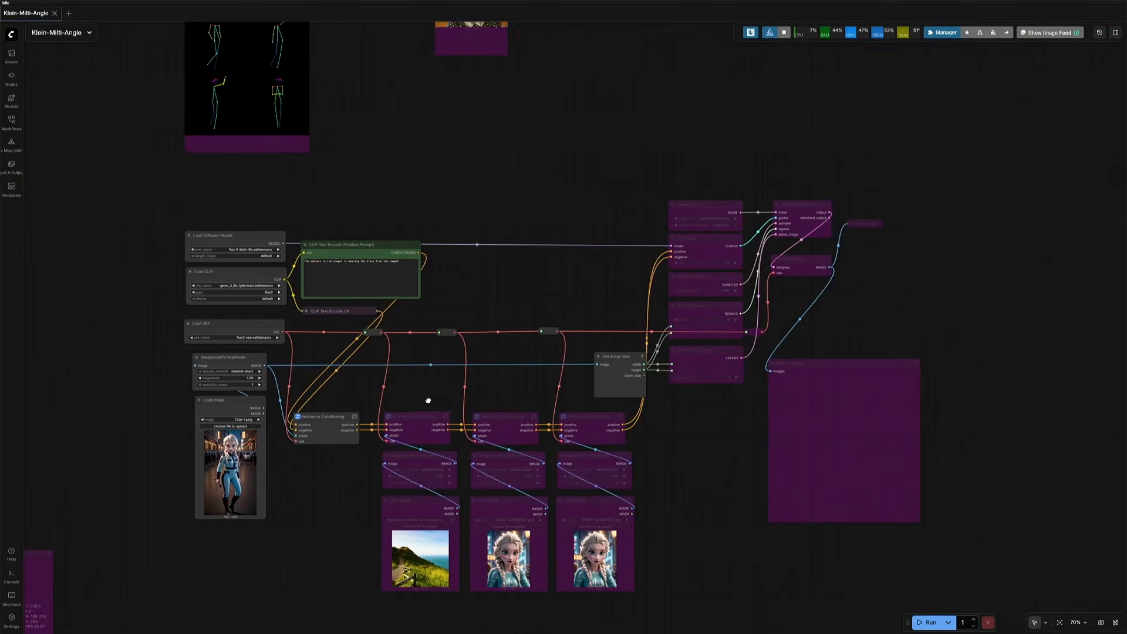
left_click_drag(428, 398, 448, 361)
scroll(448, 361, "up", 6)
left_click_drag(442, 302, 419, 293)
scroll(446, 268, "down", 1)
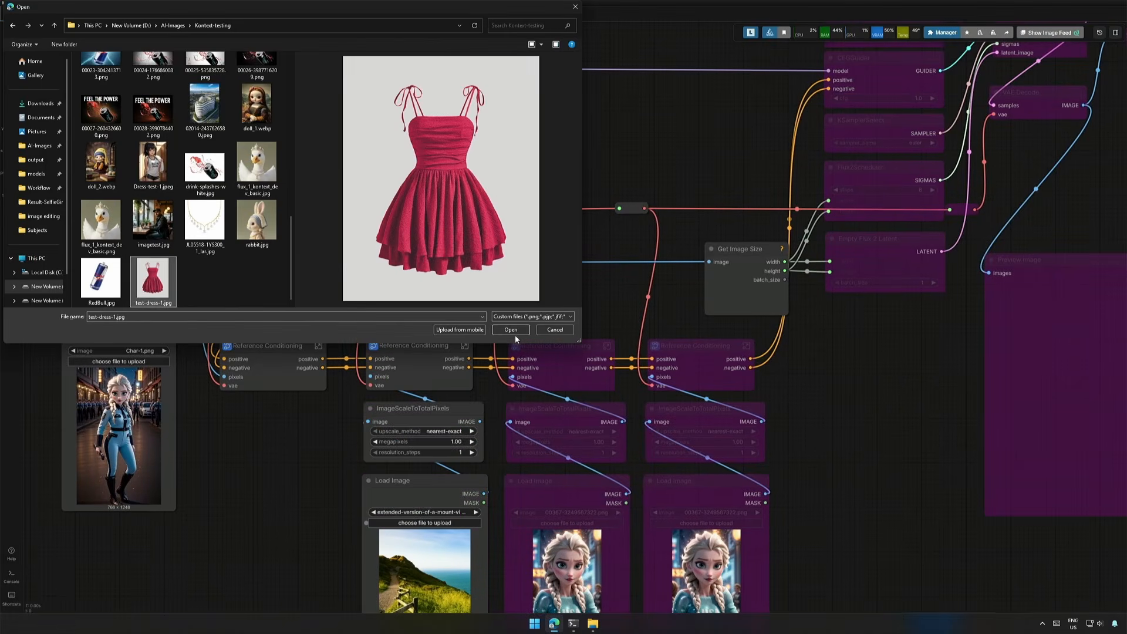
left_click(515, 332)
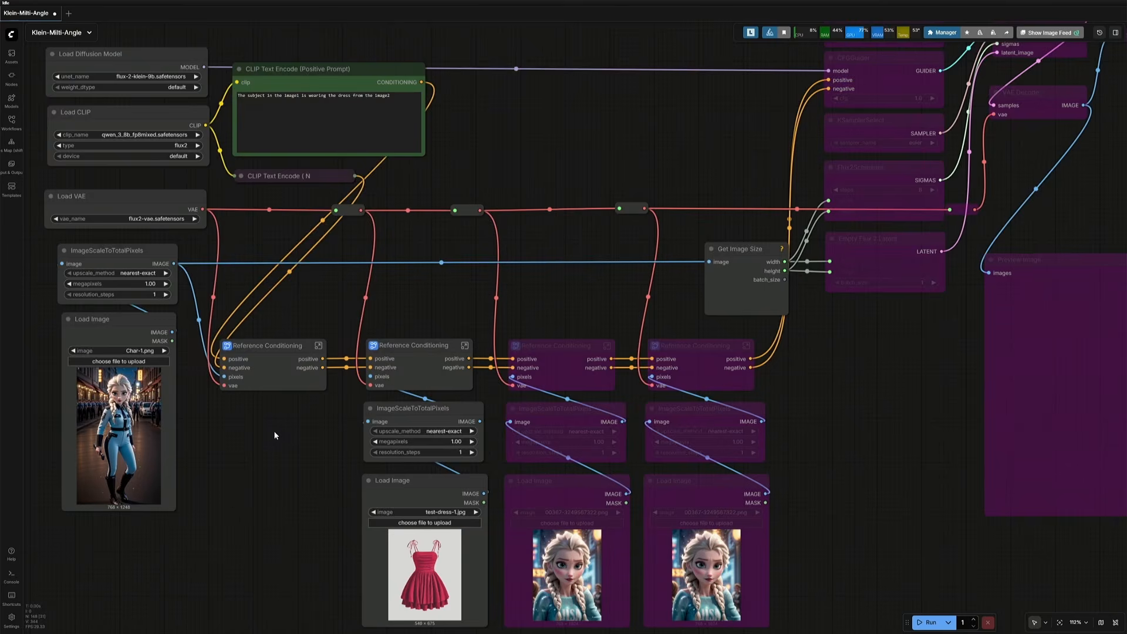
Step: Enable the sampling nodes and generate the character wearing the loaded dress
scroll(274, 435, "down", 2)
left_click_drag(164, 102, 163, 243)
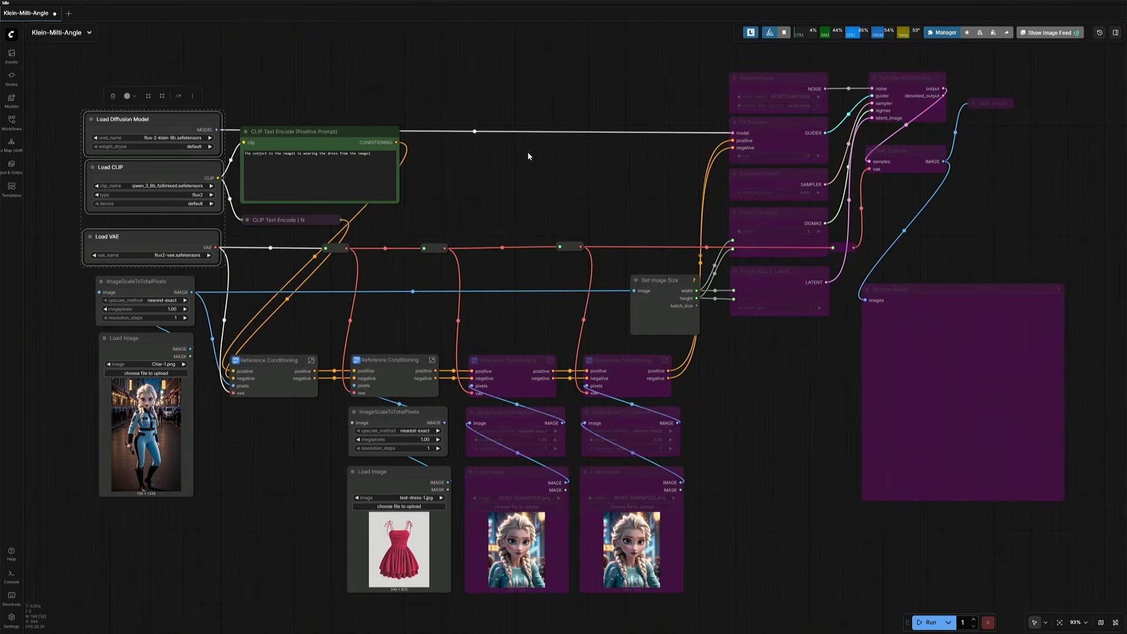
left_click_drag(528, 157, 362, 201)
left_click_drag(592, 90, 738, 394)
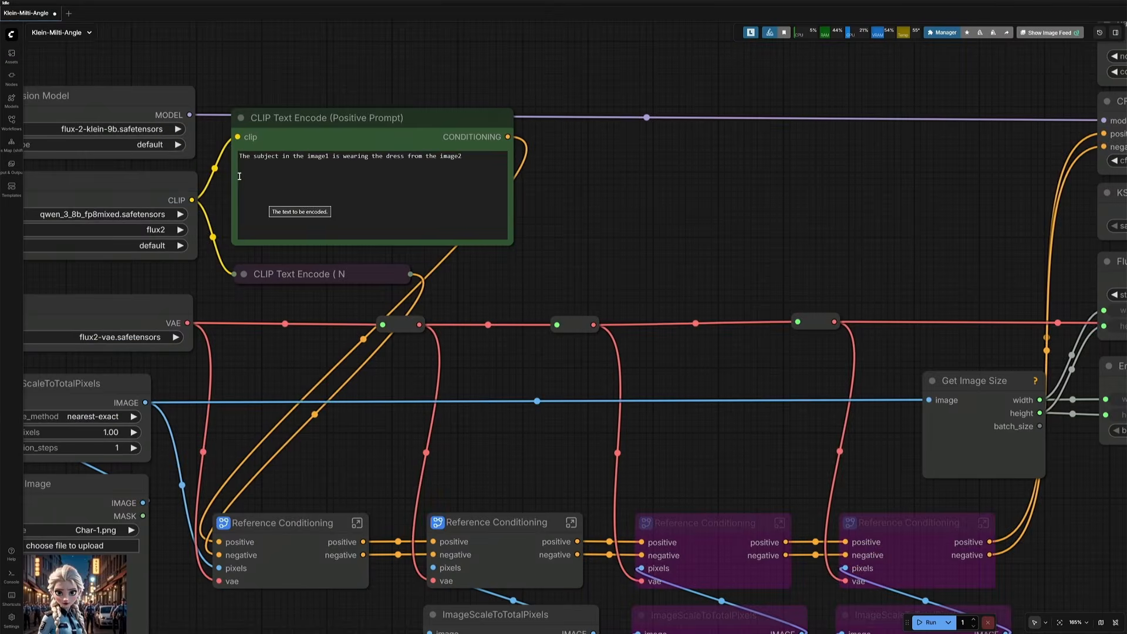
left_click(240, 177)
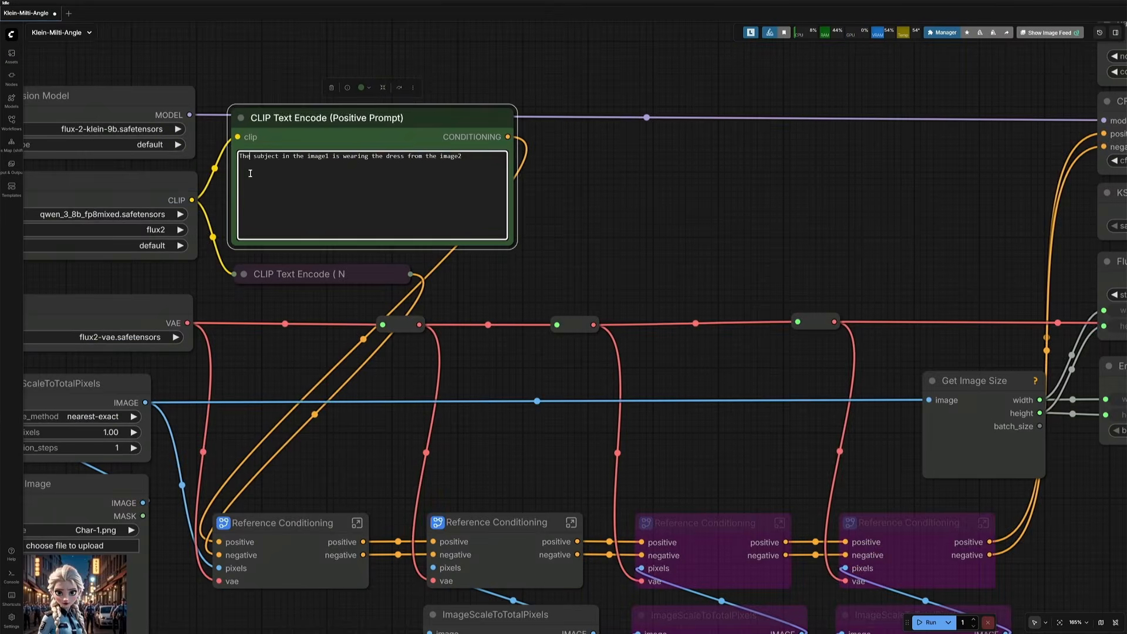
scroll(247, 174, "up", 3)
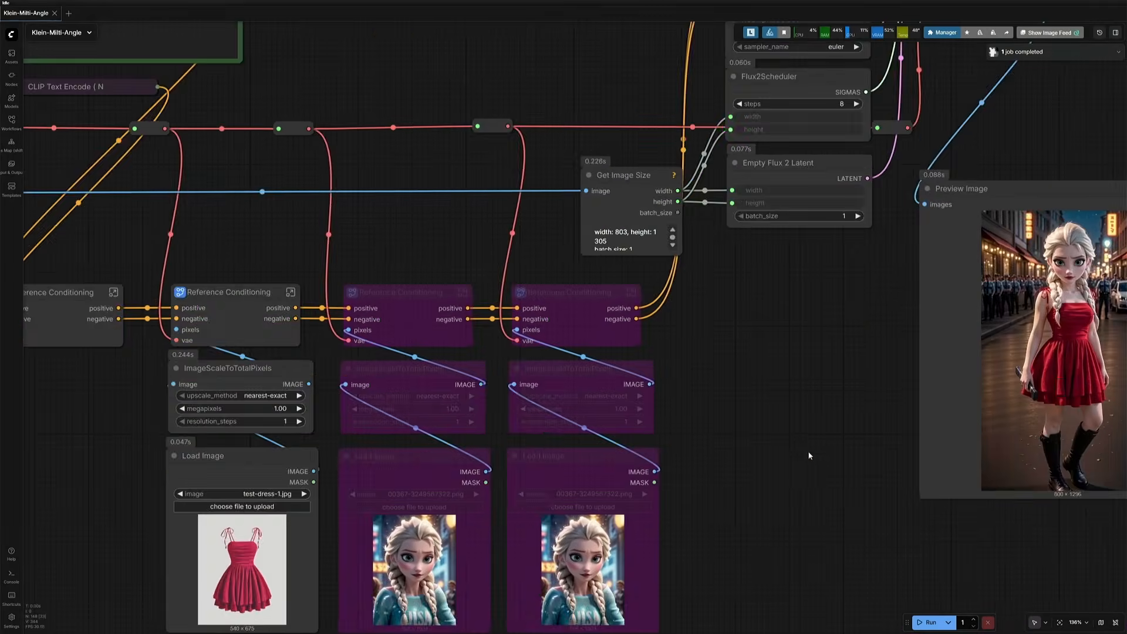
left_click_drag(809, 453, 386, 472)
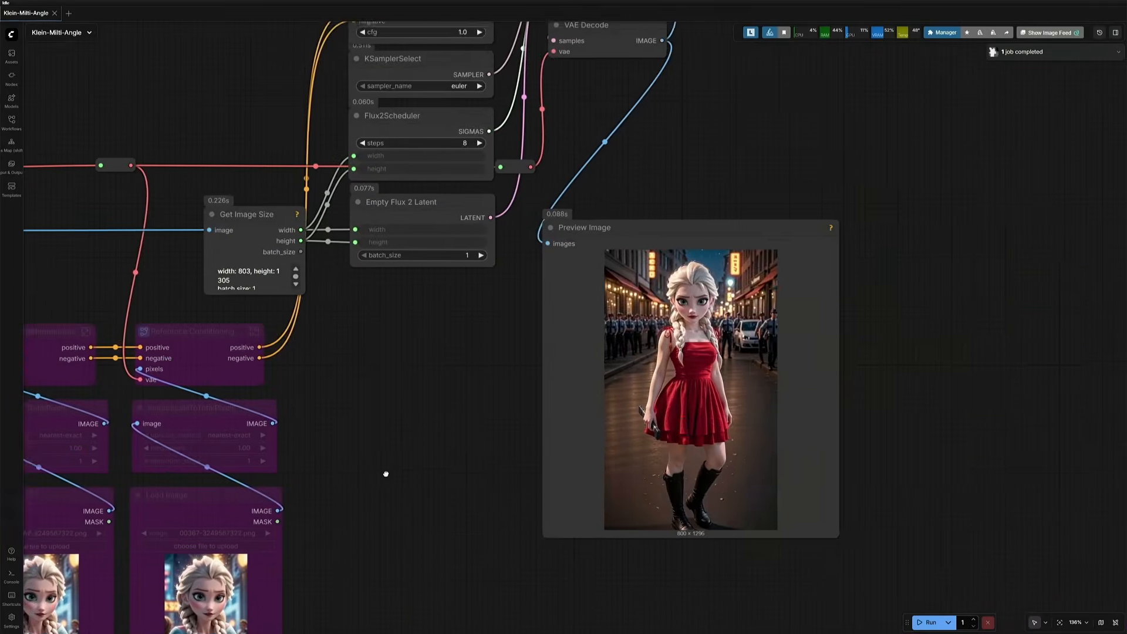
Step: Inspect the multi-reference sofa workflow's four Load Image inputs and its combined output preview
scroll(387, 470, "up", 8)
left_click_drag(564, 376, 58, 415)
scroll(47, 393, "up", 2)
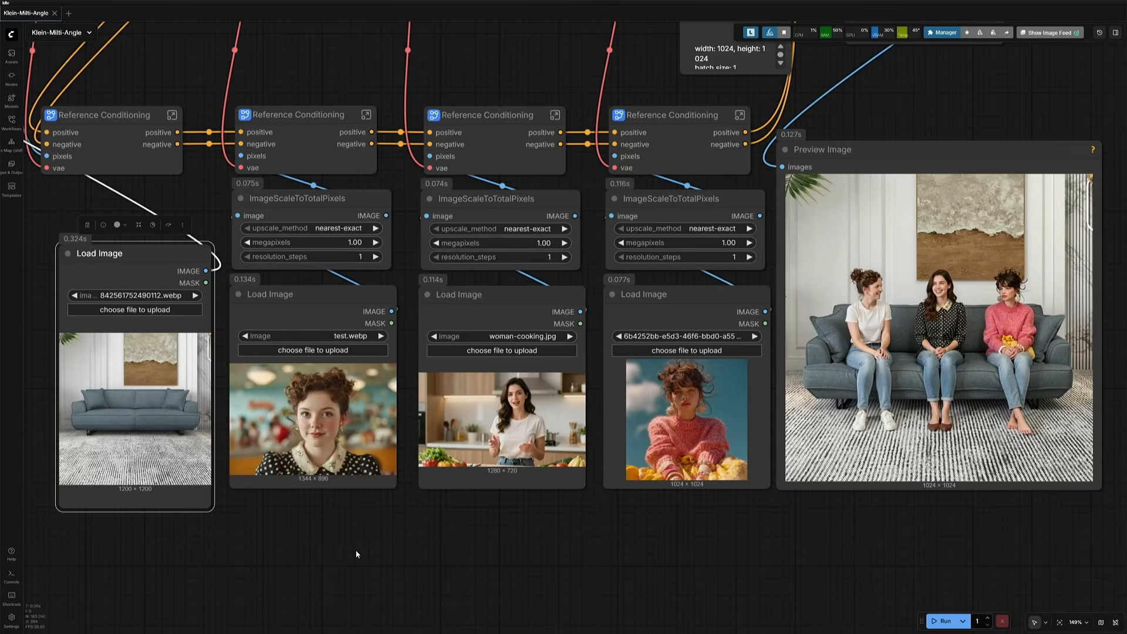
left_click(370, 579)
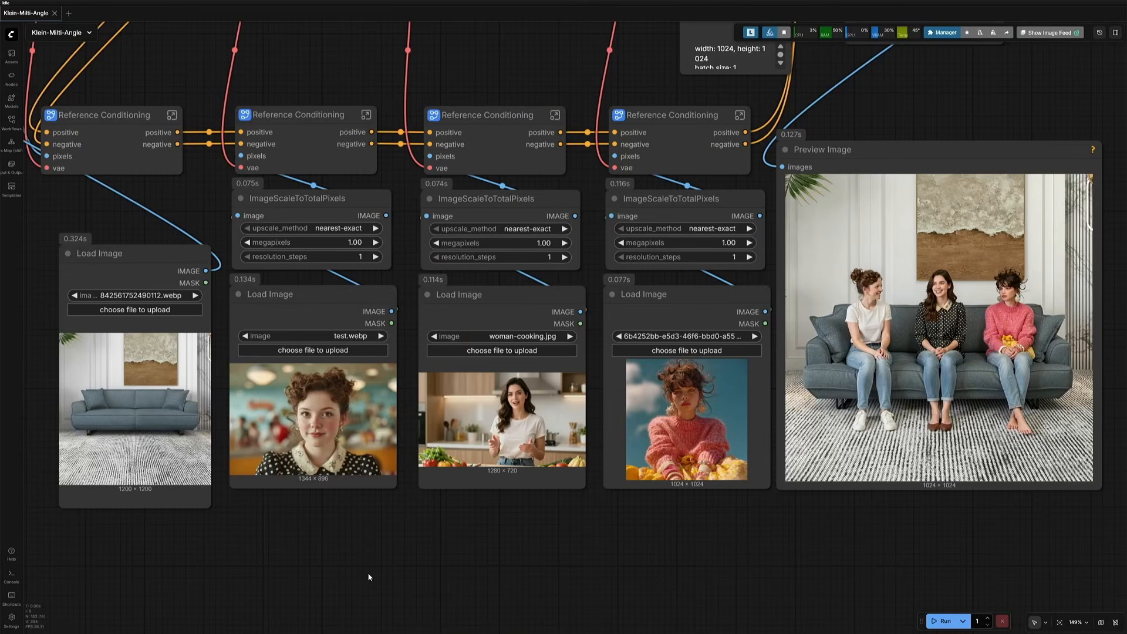
scroll(1010, 516, "up", 8)
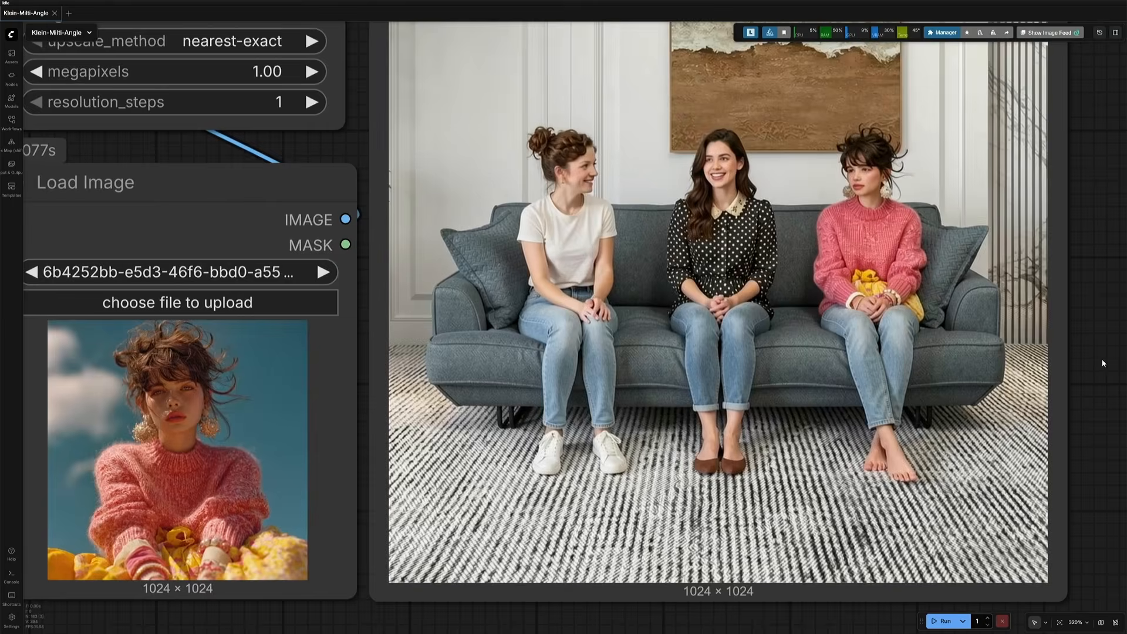
scroll(1103, 364, "up", 3)
left_click_drag(1100, 351, 1100, 403)
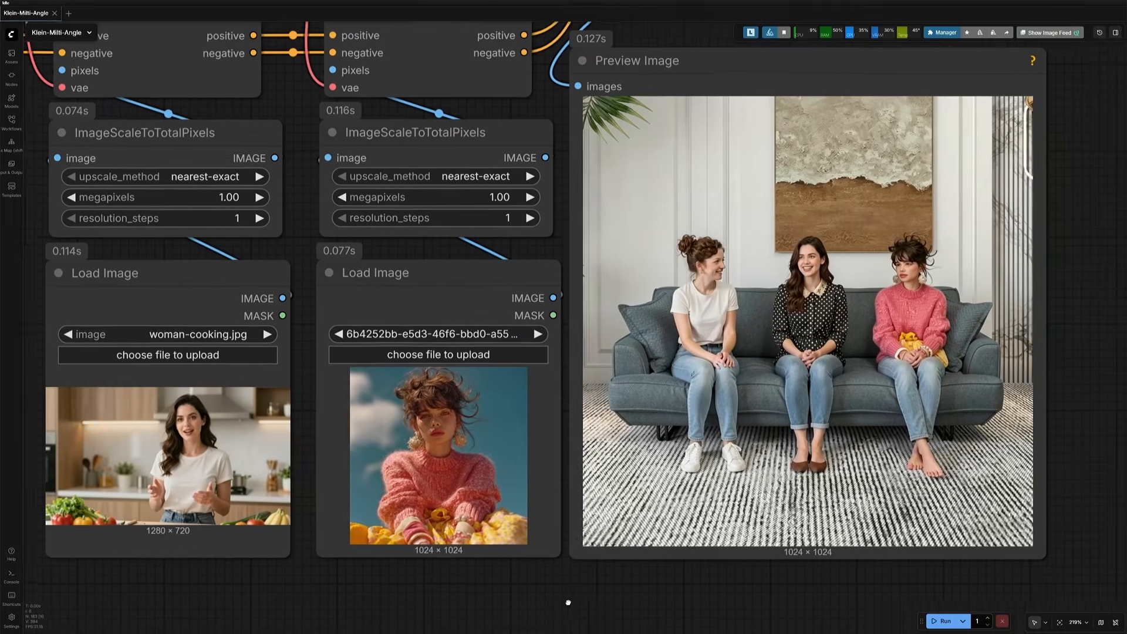
left_click_drag(568, 602, 626, 606)
scroll(586, 604, "up", 2)
left_click_drag(240, 577, 460, 573)
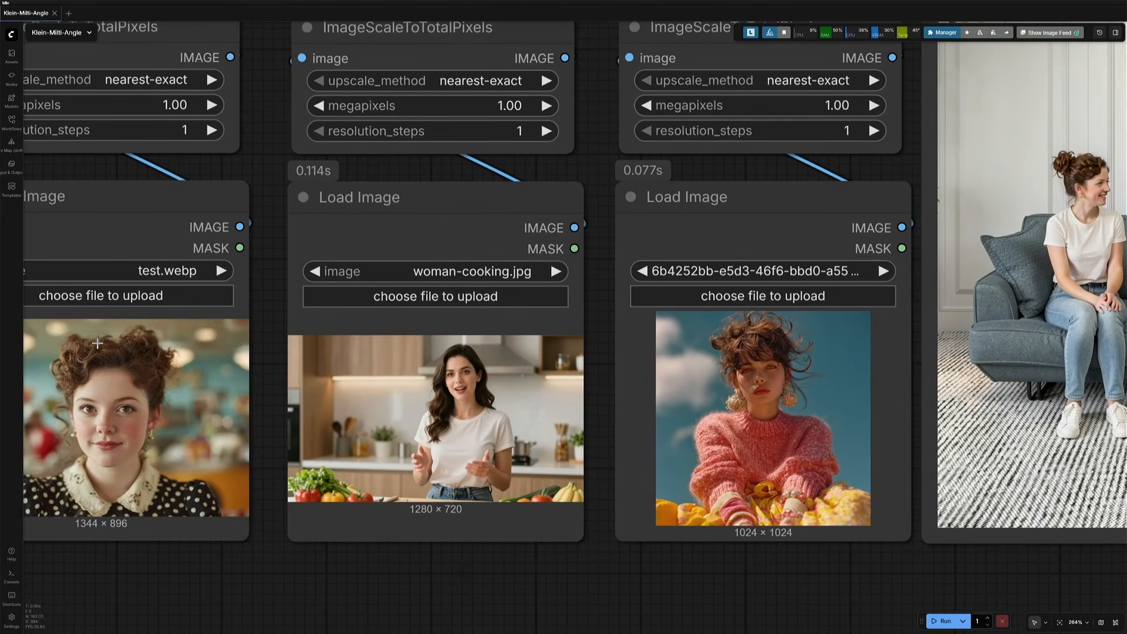
left_click_drag(586, 595, 322, 619)
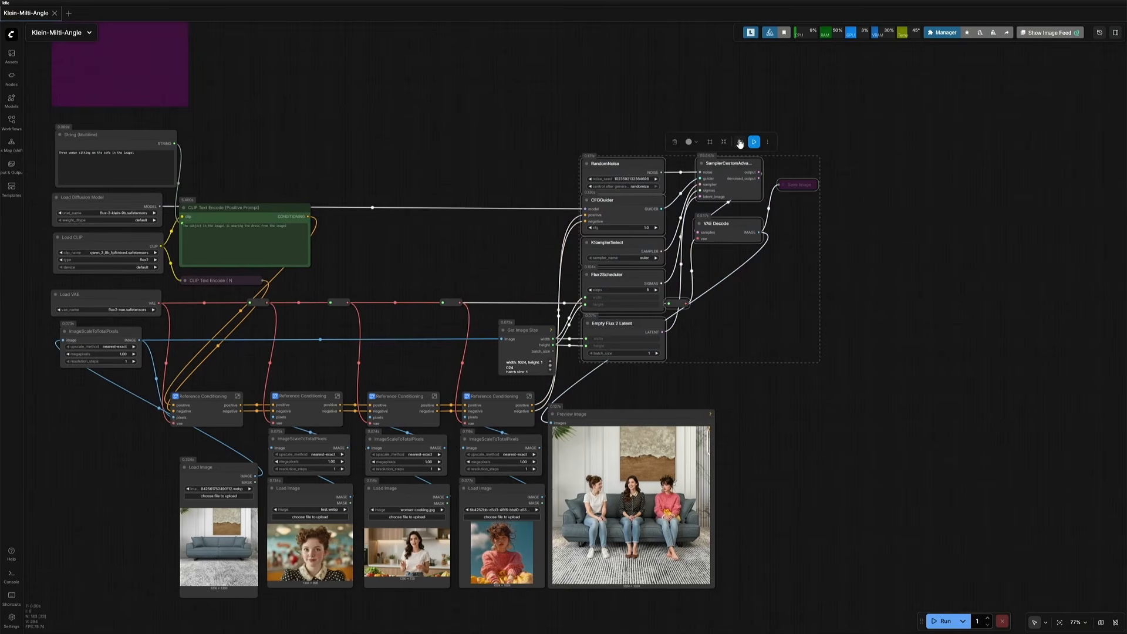
Step: Bypass the sampling and decoding nodes of the sofa workflow
left_click(740, 143)
left_click(770, 407)
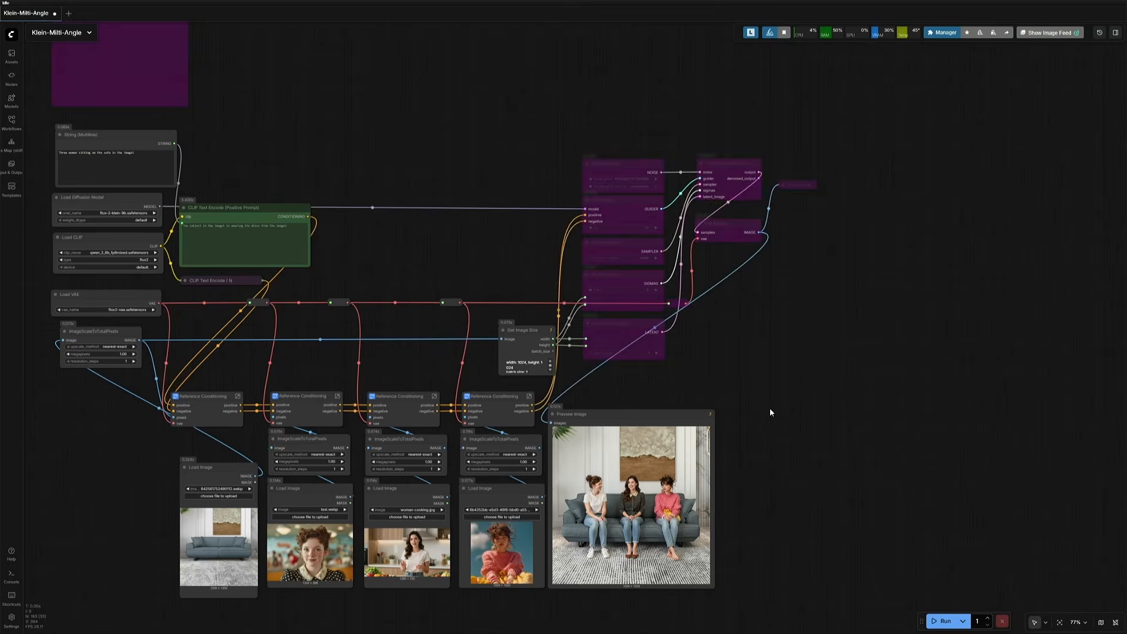
scroll(774, 407, "down", 4)
left_click_drag(750, 385, 426, 294)
left_click_drag(661, 349, 359, 377)
scroll(604, 453, "down", 5)
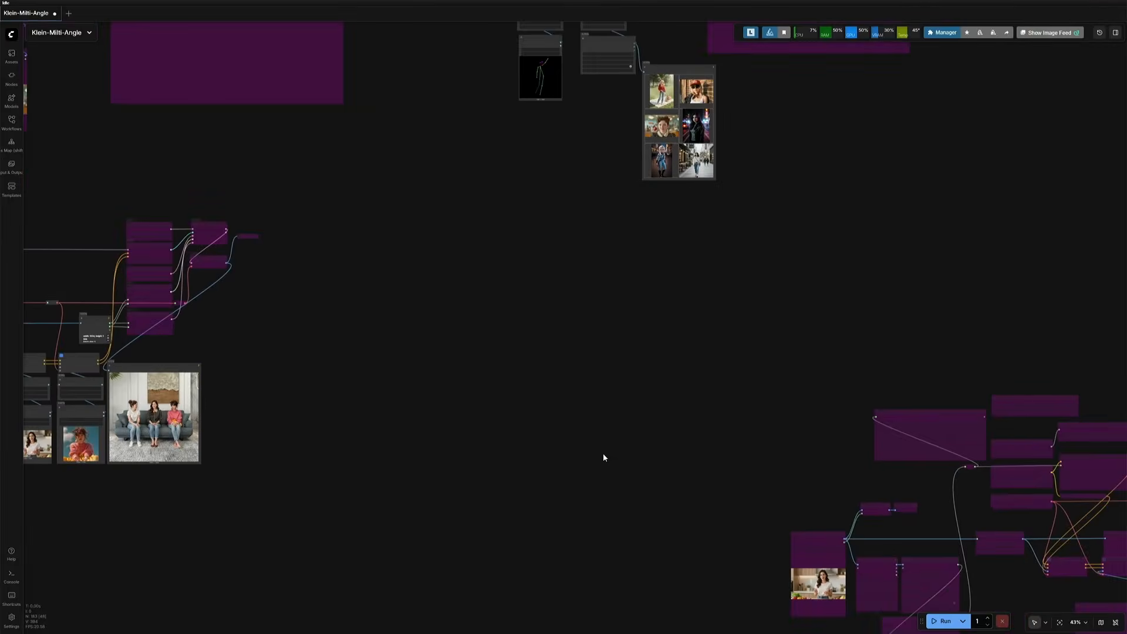
scroll(611, 452, "down", 3)
left_click_drag(610, 452, 448, 390)
scroll(722, 512, "up", 10)
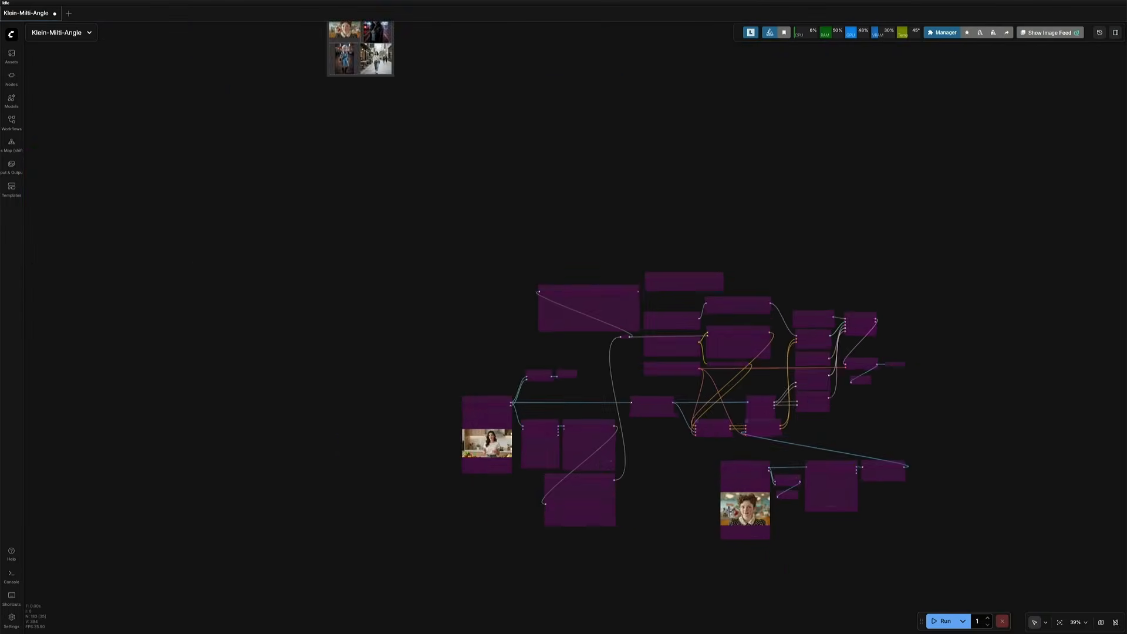
Step: Switch to the Klein-FaceSwap-1 workflow and un-bypass its model loader, prompt and sampling nodes
scroll(659, 500, "down", 4)
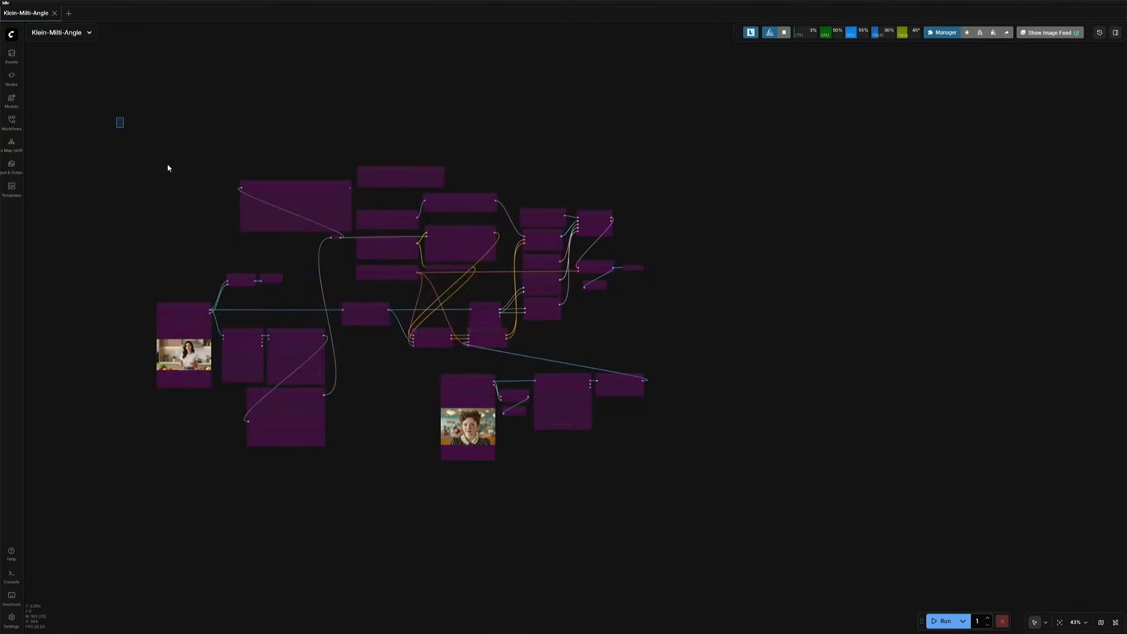
left_click_drag(117, 117, 689, 478)
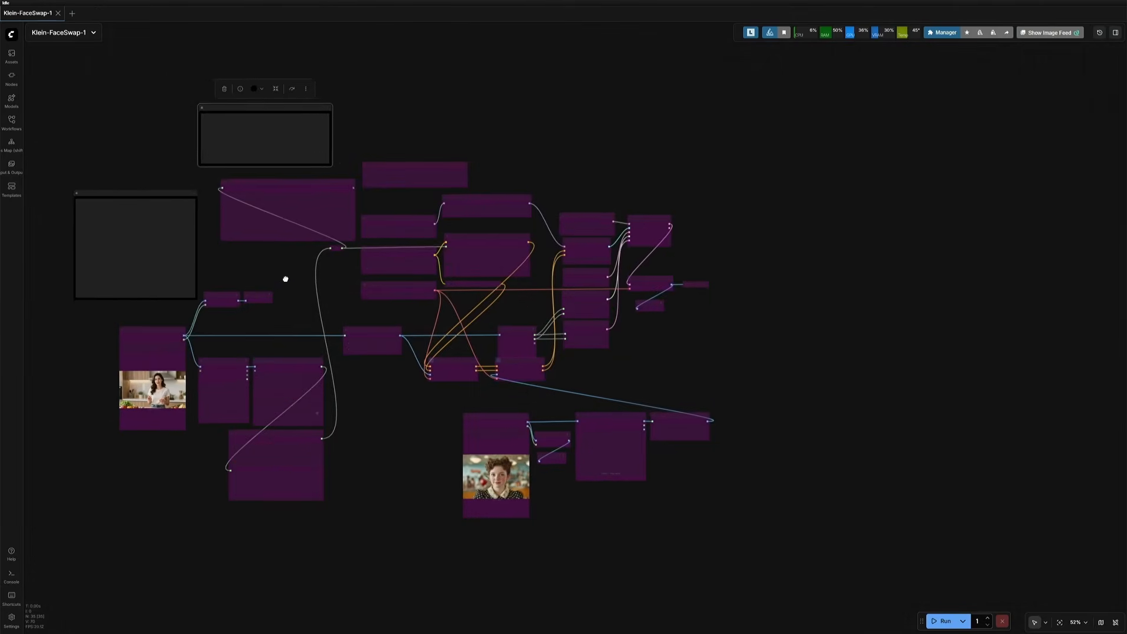
left_click_drag(285, 279, 234, 284)
scroll(345, 213, "up", 7)
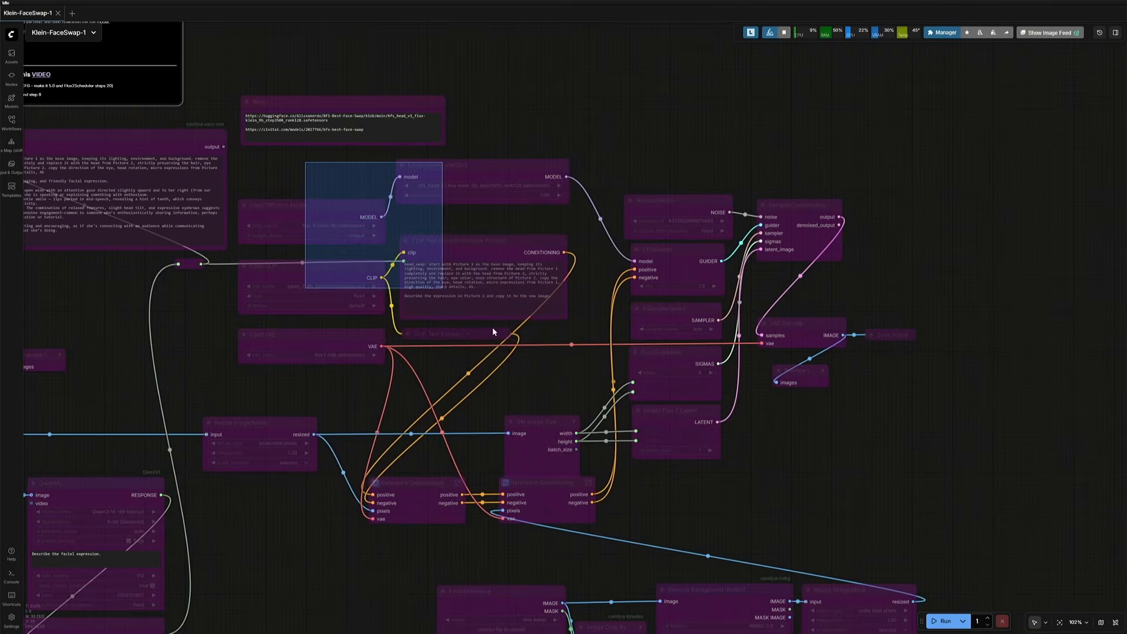
left_click_drag(493, 332, 913, 504)
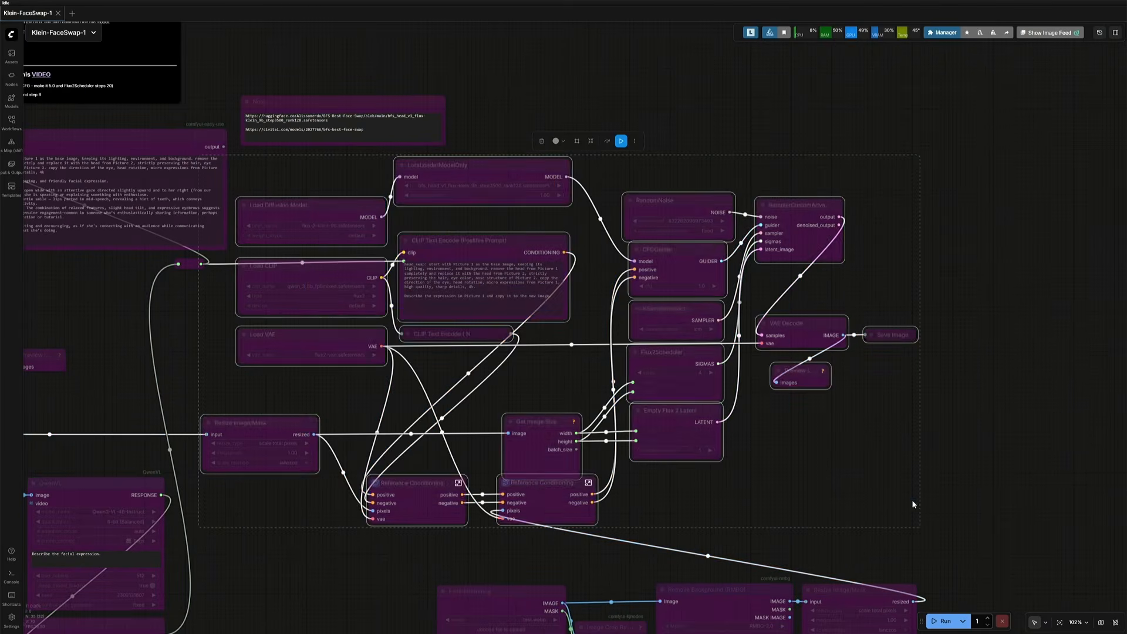
left_click(607, 143)
Step: Reposition the two Reference Conditioning nodes slightly lower on the canvas
left_click_drag(359, 150, 361, 352, "ctrl")
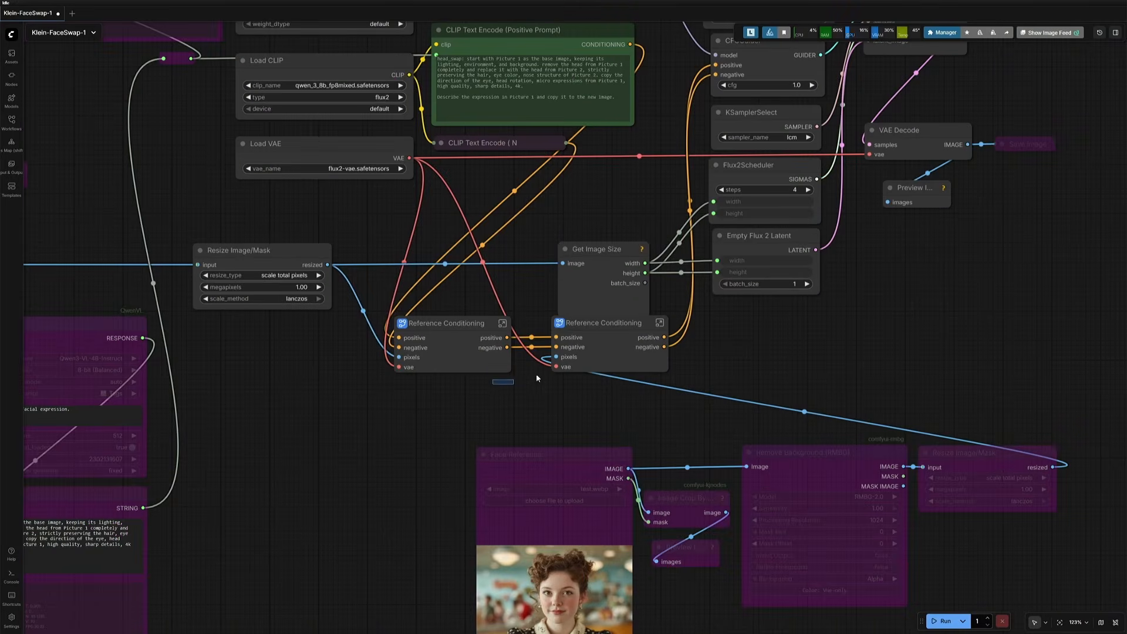
left_click_drag(537, 378, 584, 360, "ctrl")
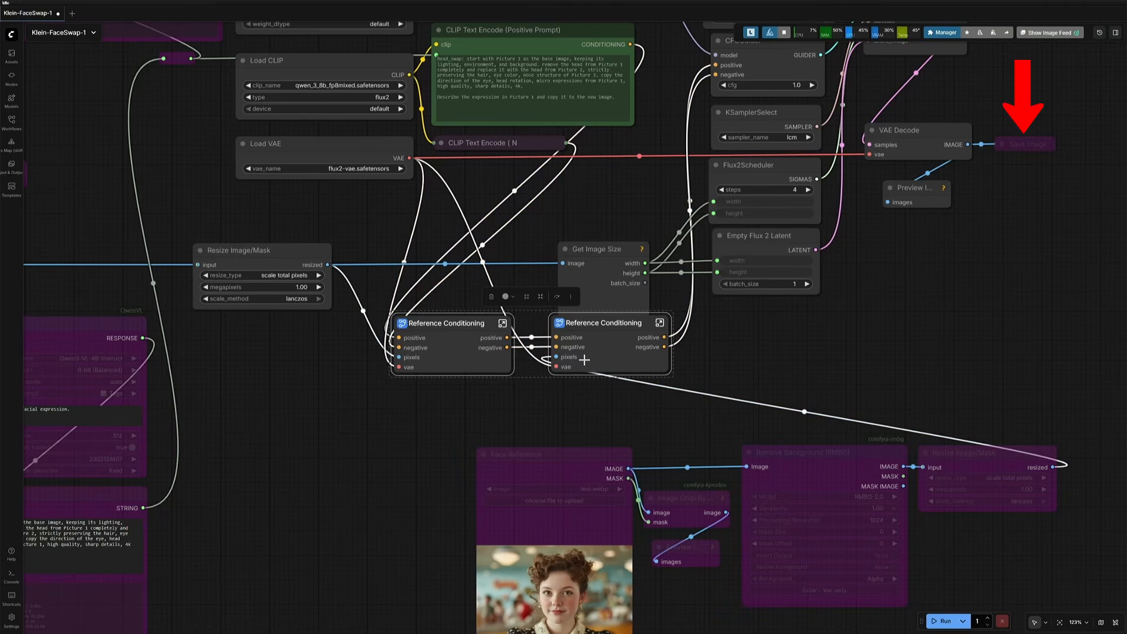
left_click_drag(584, 360, 583, 372)
left_click(486, 398)
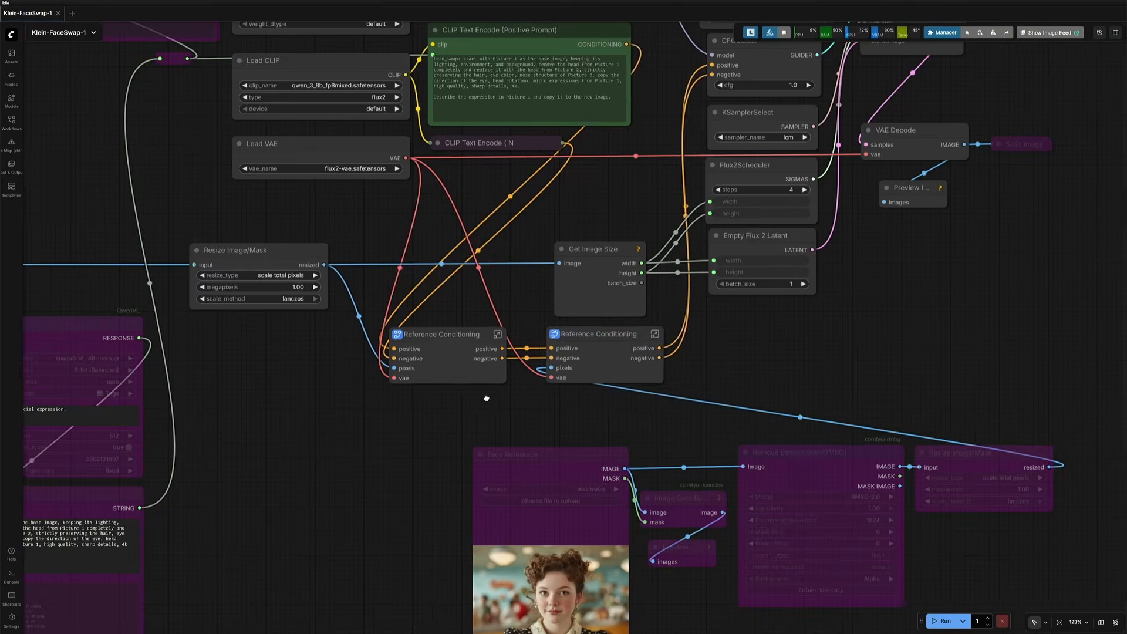
Step: Un-bypass the Face Reference group nodes, including Remove Background and Resize Image/Mask
left_click_drag(486, 397, 311, 325)
left_click_drag(368, 249, 837, 505)
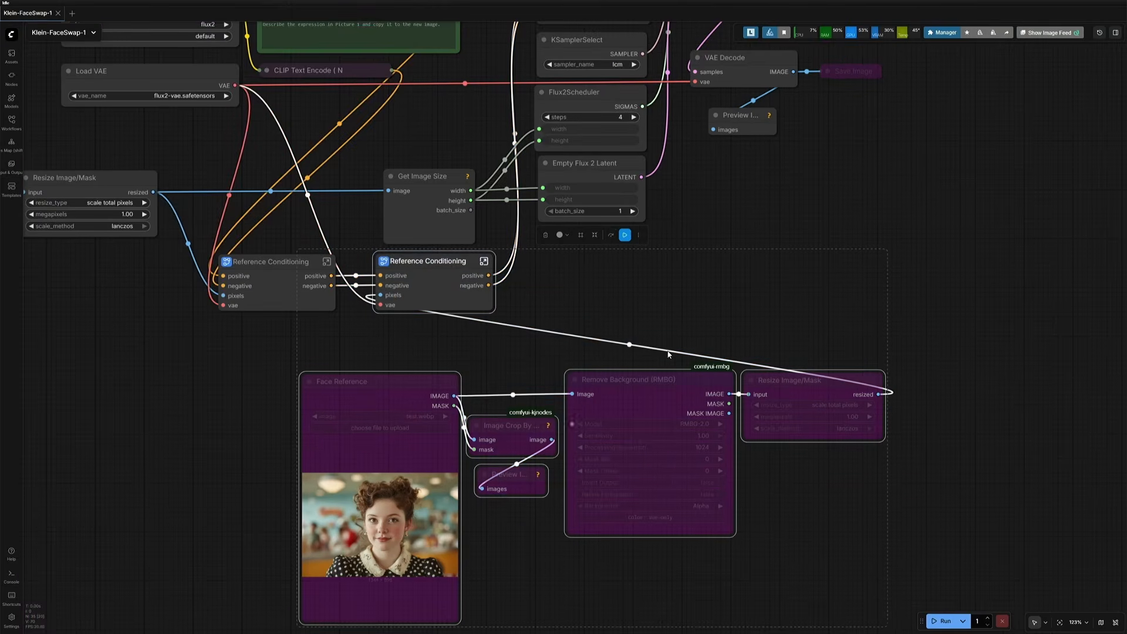
left_click(611, 235)
left_click(612, 236)
Step: Un-bypass the Body Reference image loader node
left_click(231, 378)
scroll(213, 387, "down", 2)
left_click_drag(213, 386, 499, 414)
left_click(544, 321)
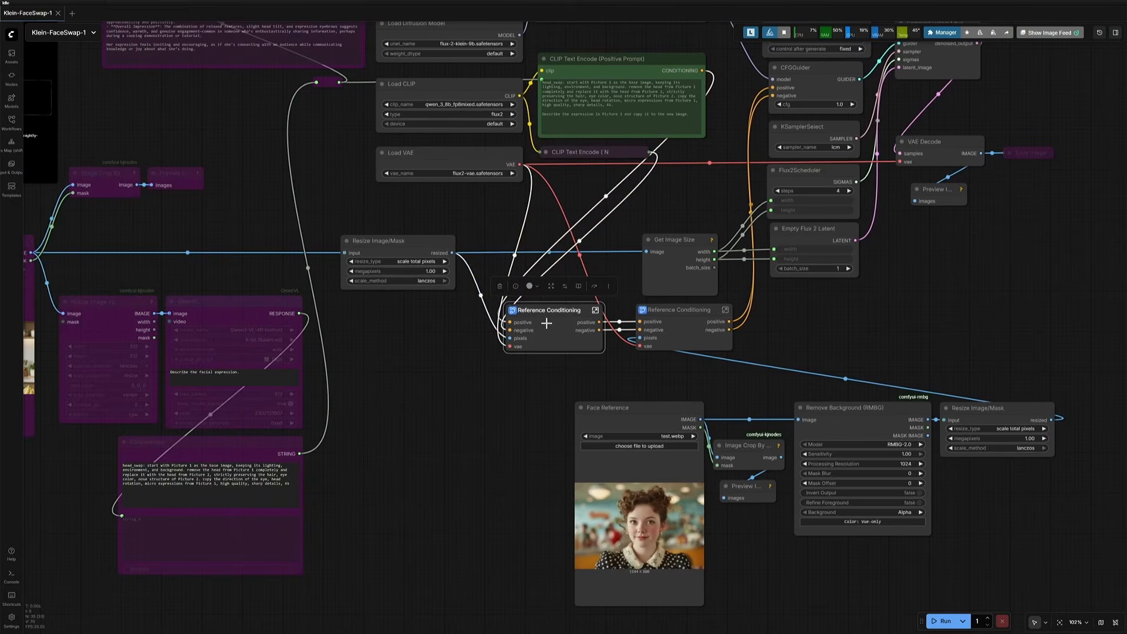
left_click_drag(383, 355, 624, 355)
left_click(228, 249)
left_click(243, 216)
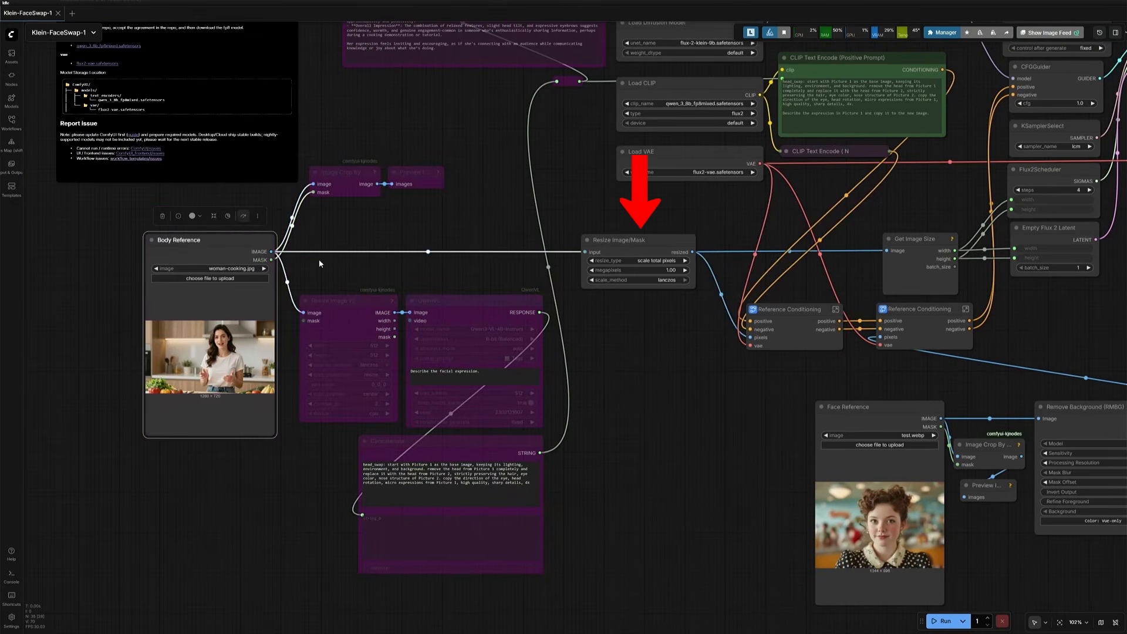
Step: Un-bypass the Note node holding the LoRA download links
left_click(608, 415)
scroll(499, 254, "up", 7)
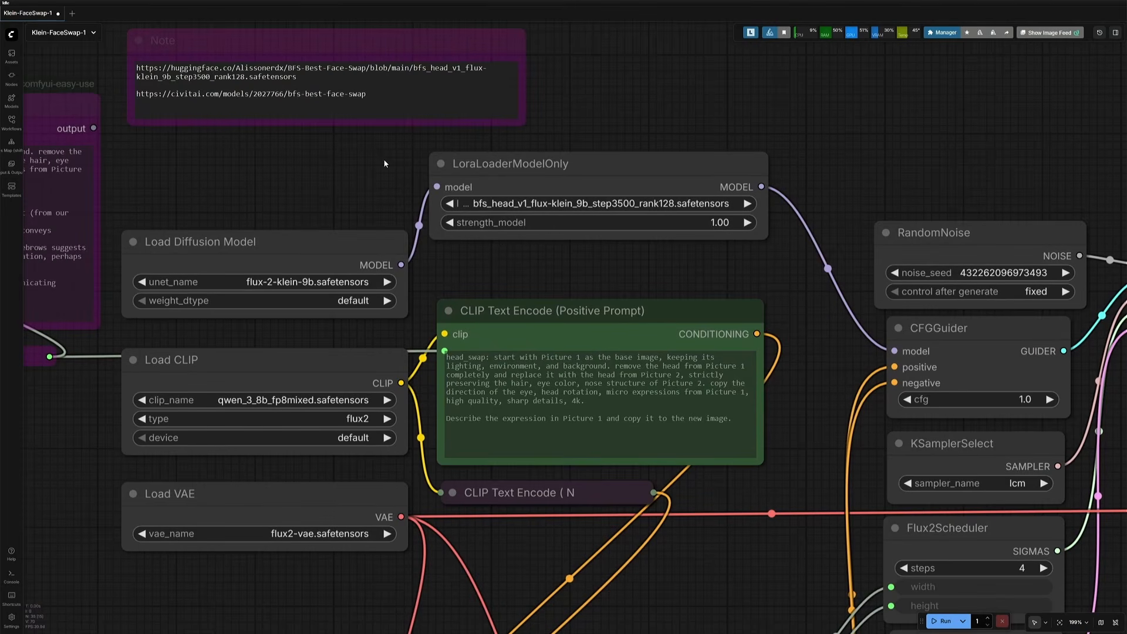
left_click(312, 34)
left_click_drag(274, 217, 280, 268)
left_click(360, 59)
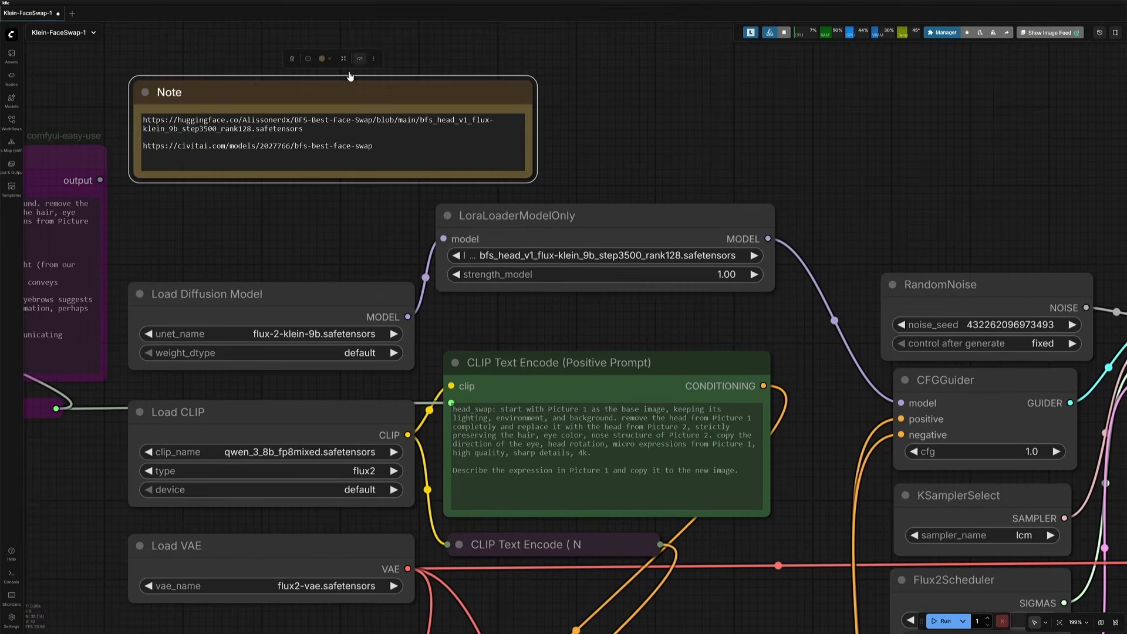
Step: Open the BFS Best Face Swap LoRA pages on Civitai and Hugging Face from the note's links
scroll(299, 202, "up", 3)
triple_click(224, 129)
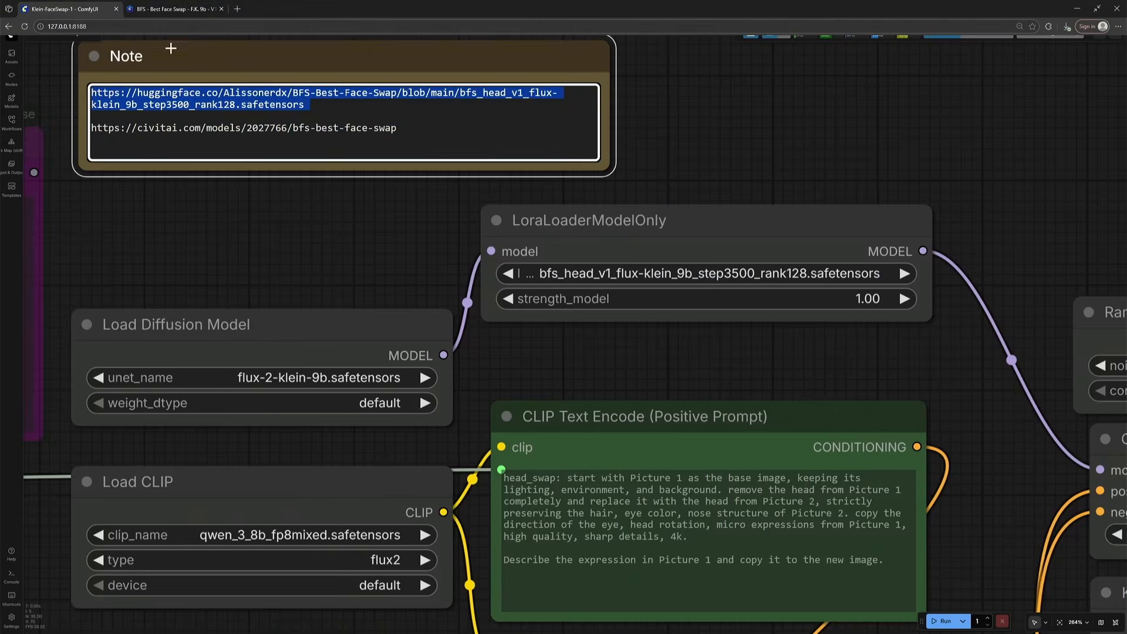
left_click(238, 8)
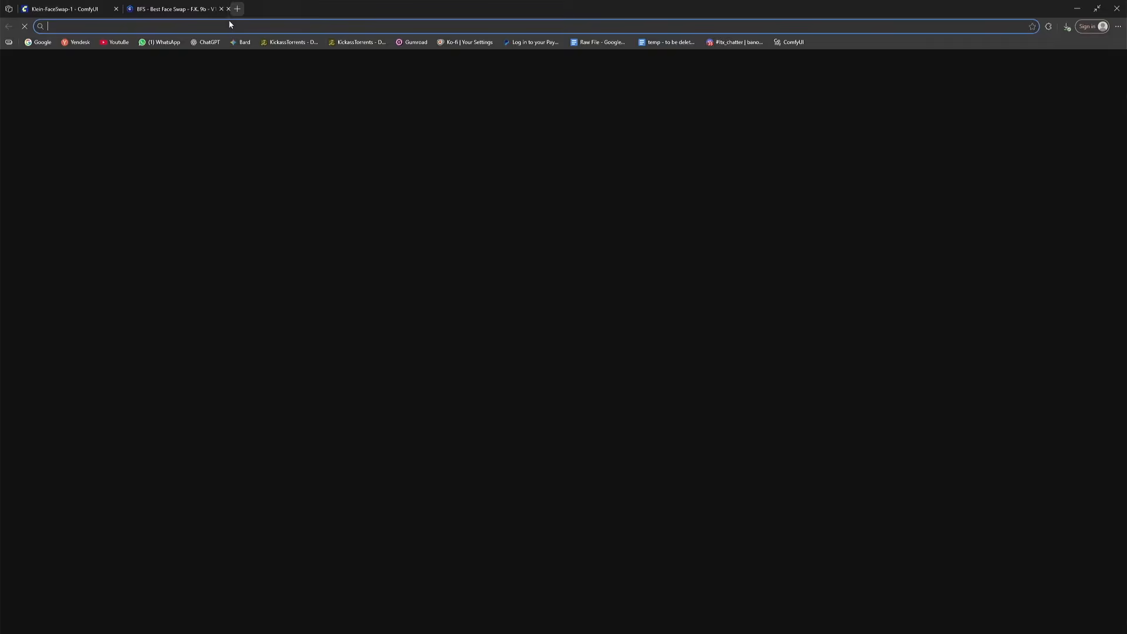
type("https://huggingface.co/Alissonerdx/BFS-Best-Face-Swap/blob/main/bfs_head_v1_flux-klein_9b_step3500_rank128.safetensors")
key("Return")
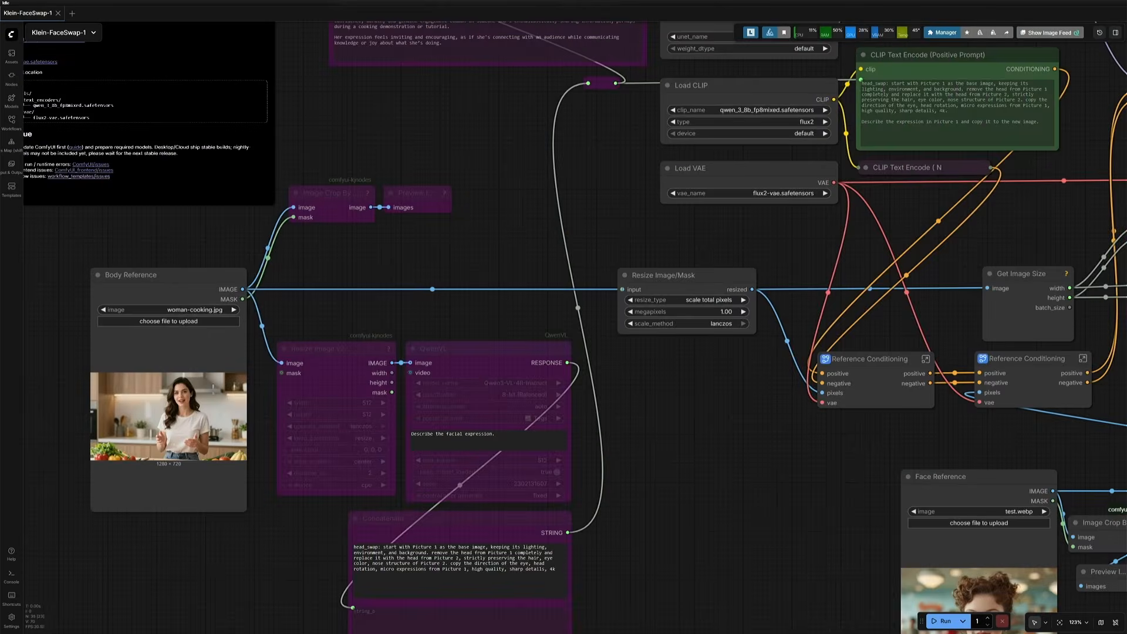
Step: Compare the workflow's positive prompt with the LoRA's trigger words on the Civitai page
scroll(158, 320, "up", 5)
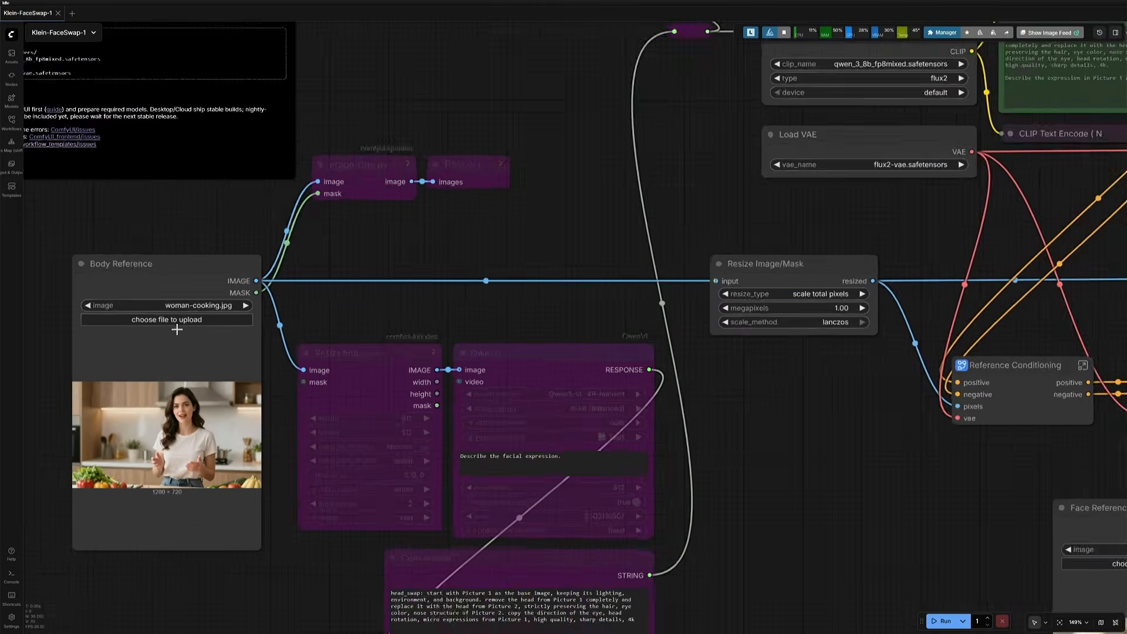
left_click_drag(318, 453, 382, 415)
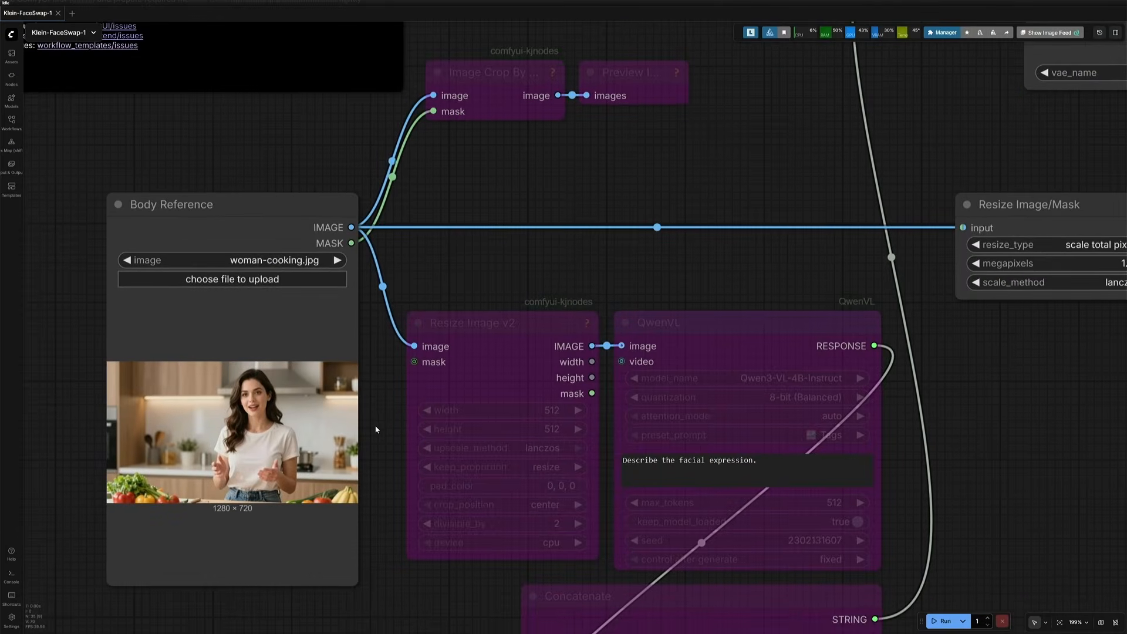
scroll(376, 430, "up", 4)
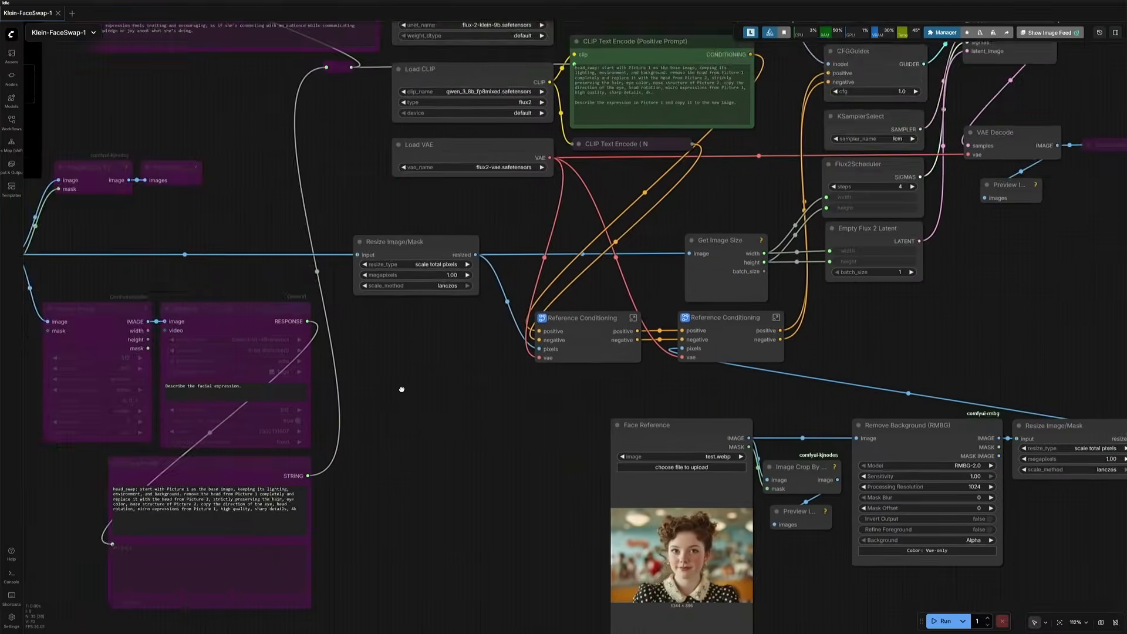
left_click_drag(403, 390, 319, 348)
scroll(446, 438, "up", 4)
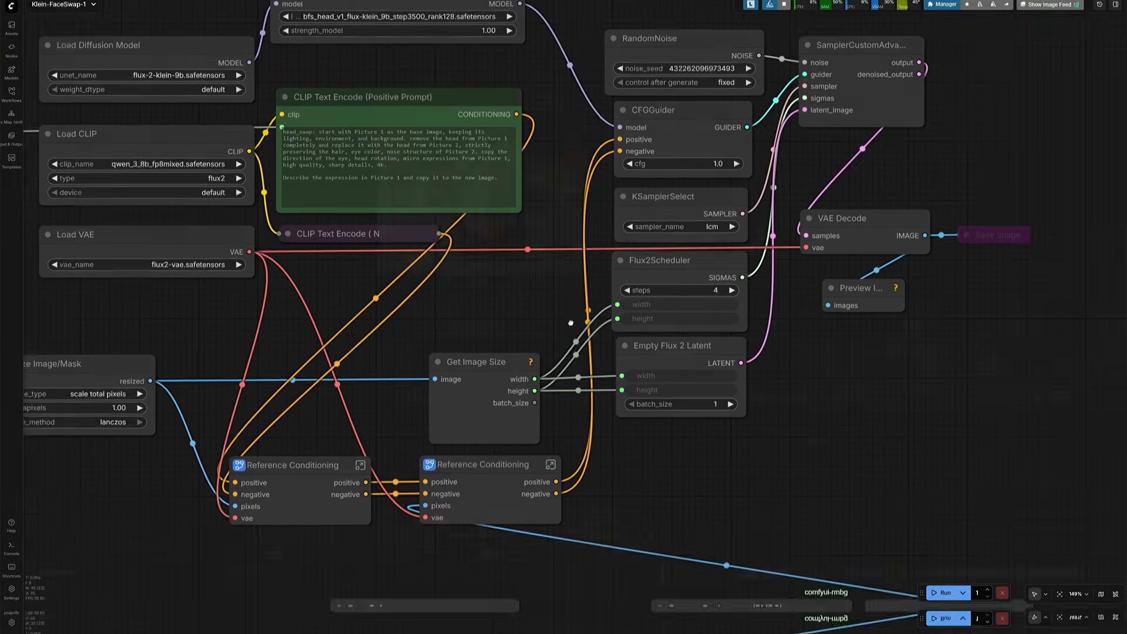
scroll(656, 380, "up", 5)
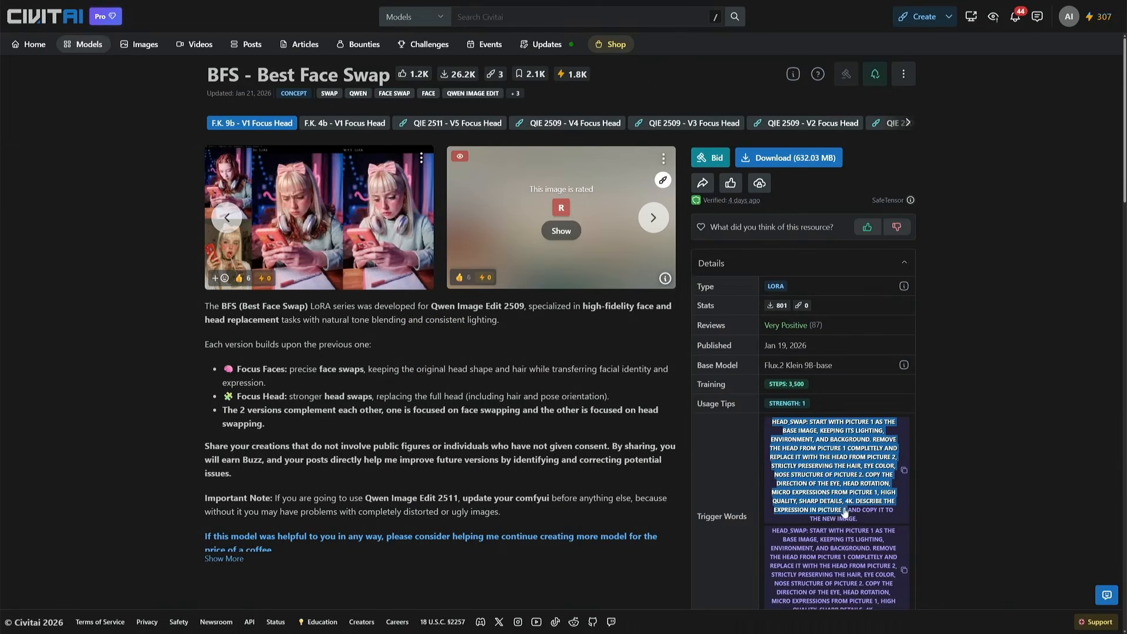
mouse_move(845, 512)
left_mouse_down()
mouse_move(829, 515)
mouse_move(836, 520)
left_mouse_up()
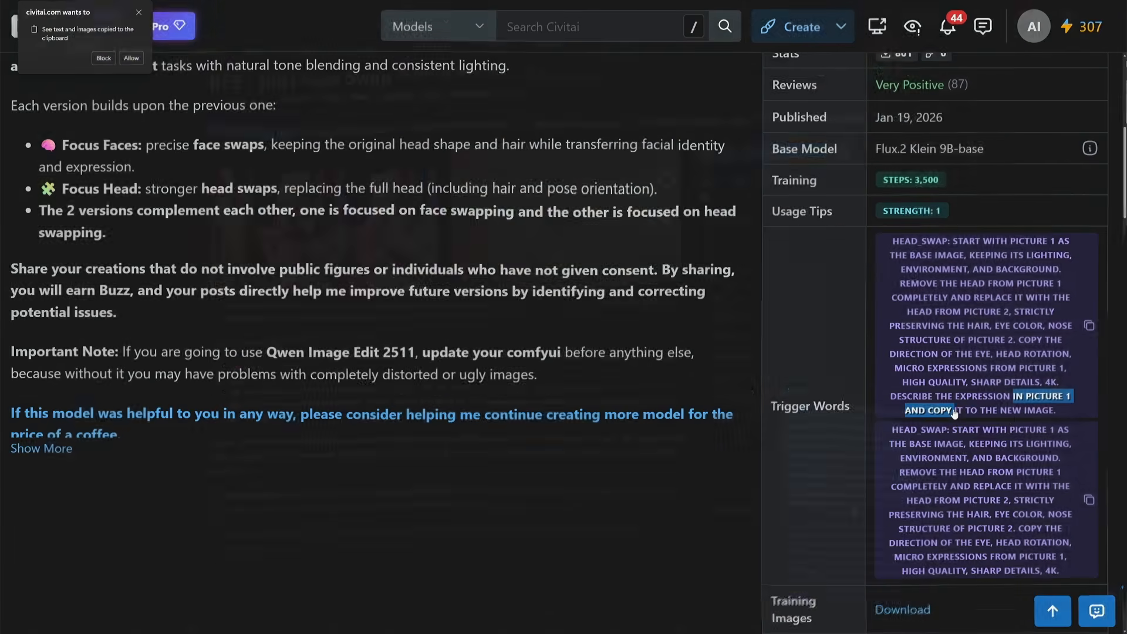
left_click_drag(955, 416, 1055, 414)
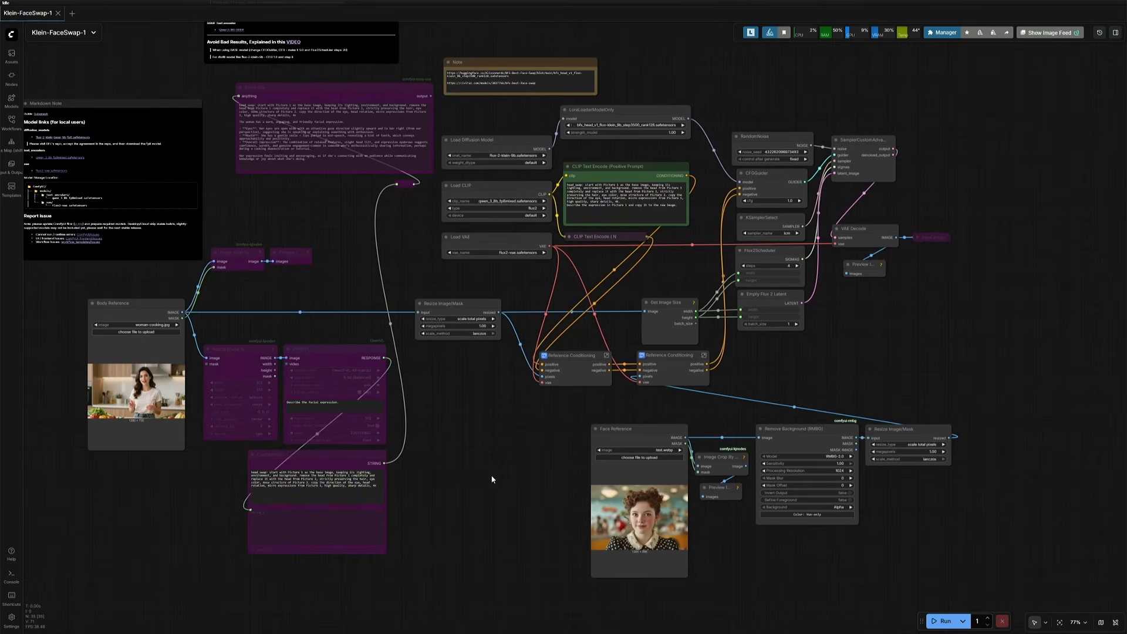
Step: Try to run the face swap workflow, then close the error dialog
left_click(935, 621)
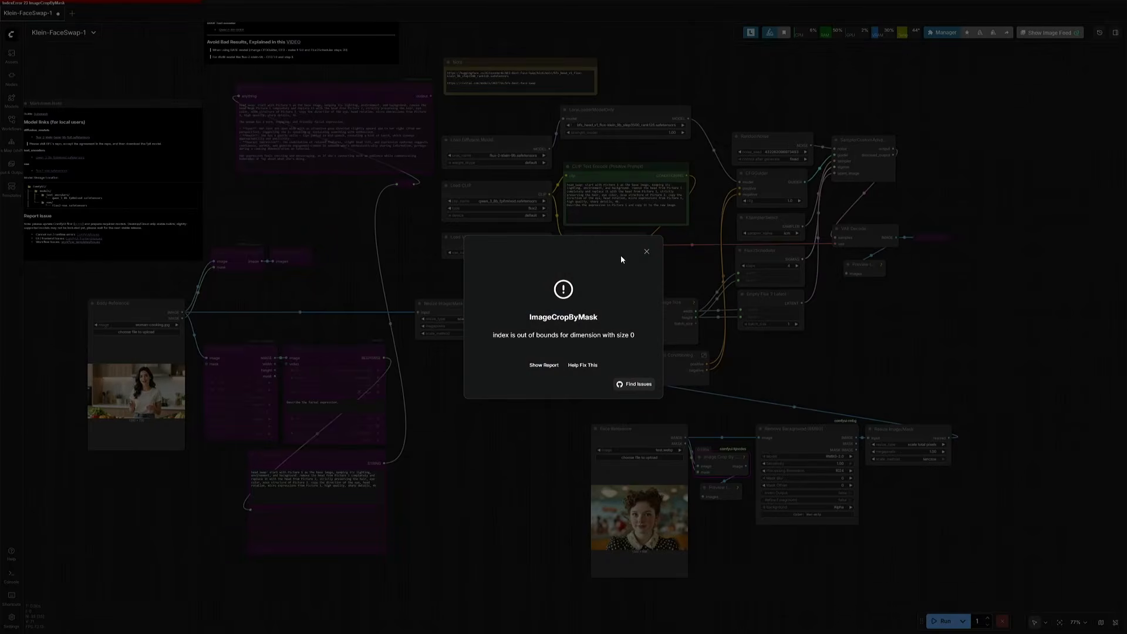
left_click(647, 252)
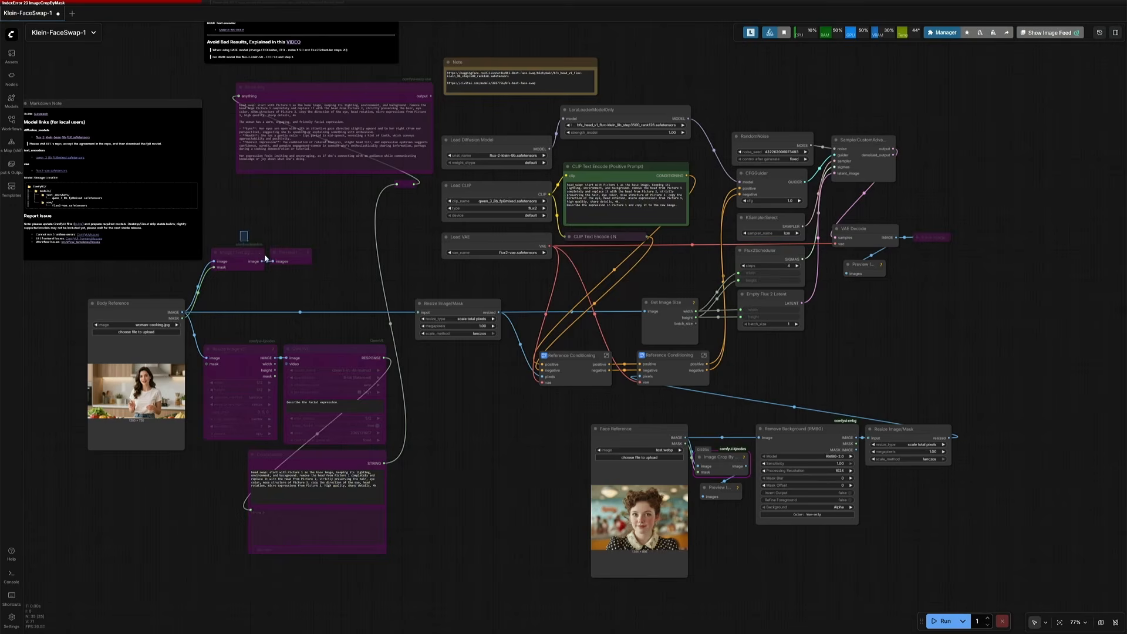
Step: Bypass the Image Crop By Mask node and its preview beside the Face Reference loader
left_click_drag(265, 258, 291, 274)
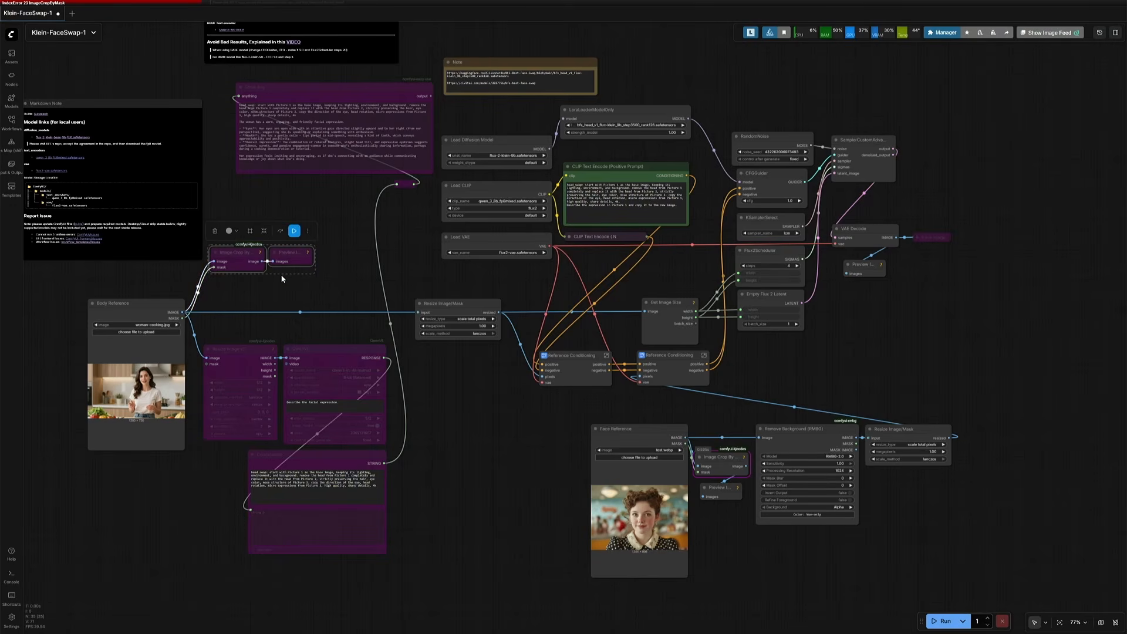
left_click(731, 526)
left_click_drag(729, 525, 723, 460)
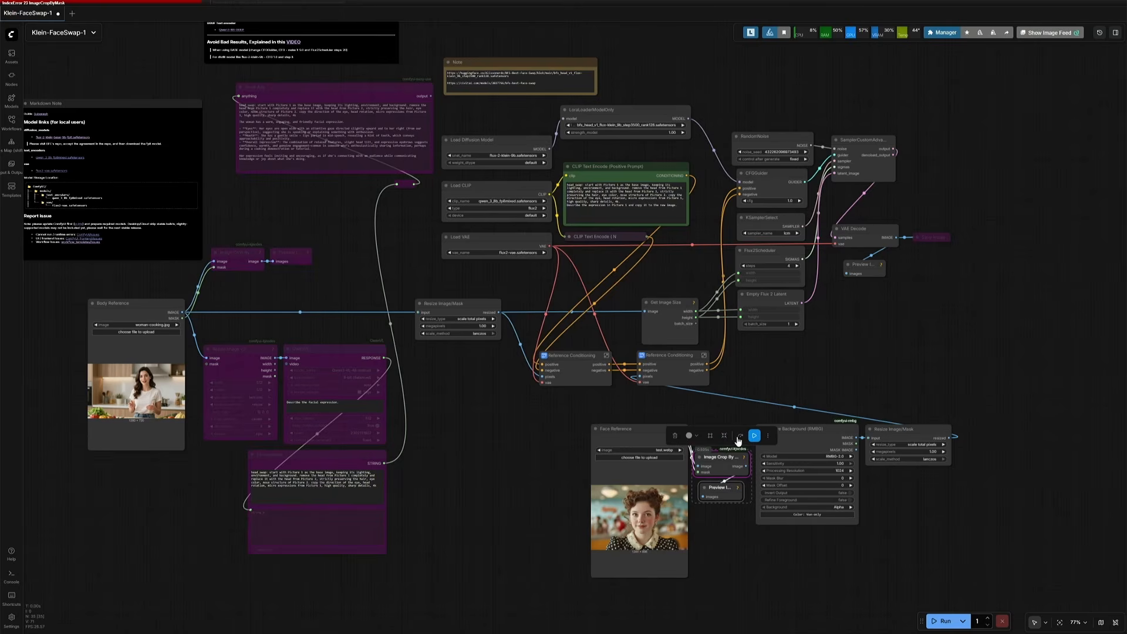
left_click(739, 438)
left_click(534, 456)
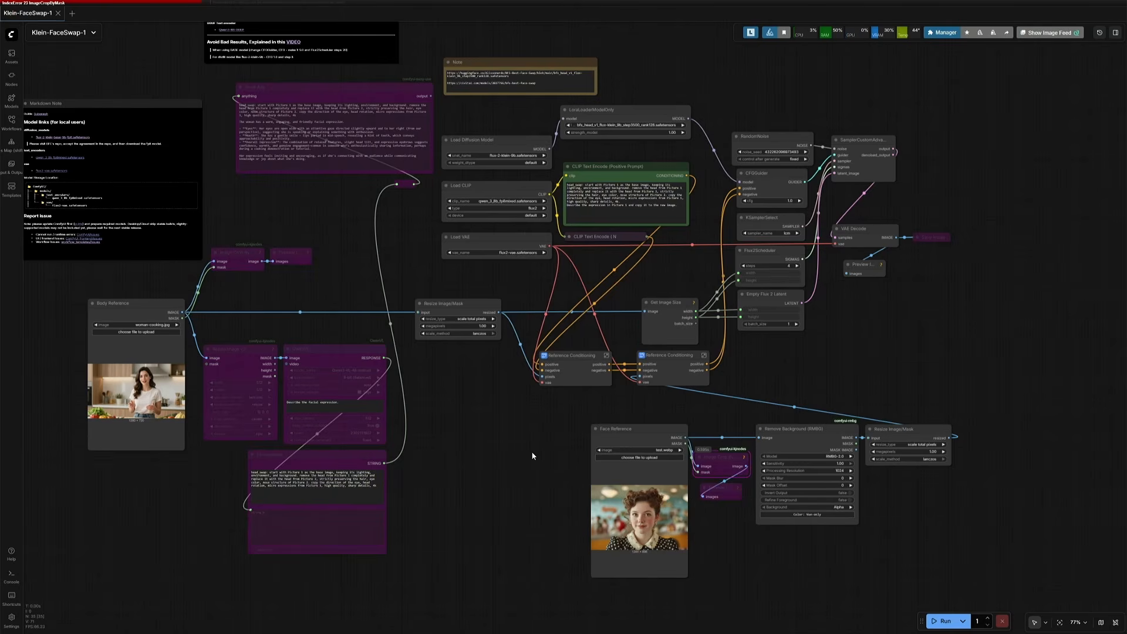
Step: Run the workflow, adding Preview Image nodes on the VAE Decode output and the body's Resize Image/Mask output
key("ctrl+Return")
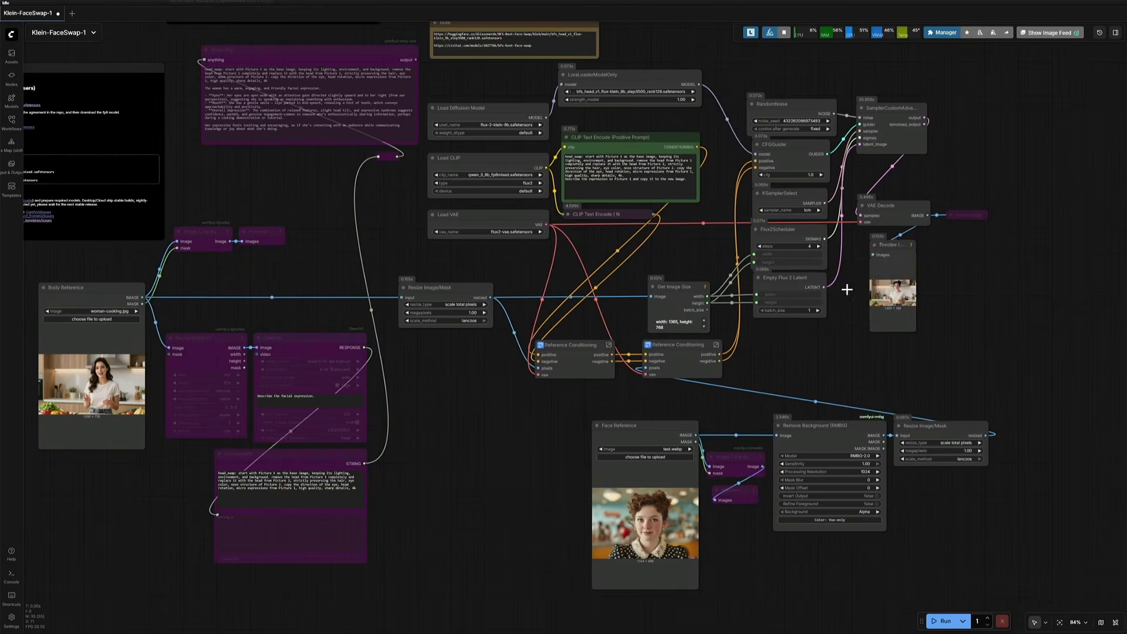
left_click_drag(889, 245, 550, 479)
left_click_drag(490, 298, 446, 482)
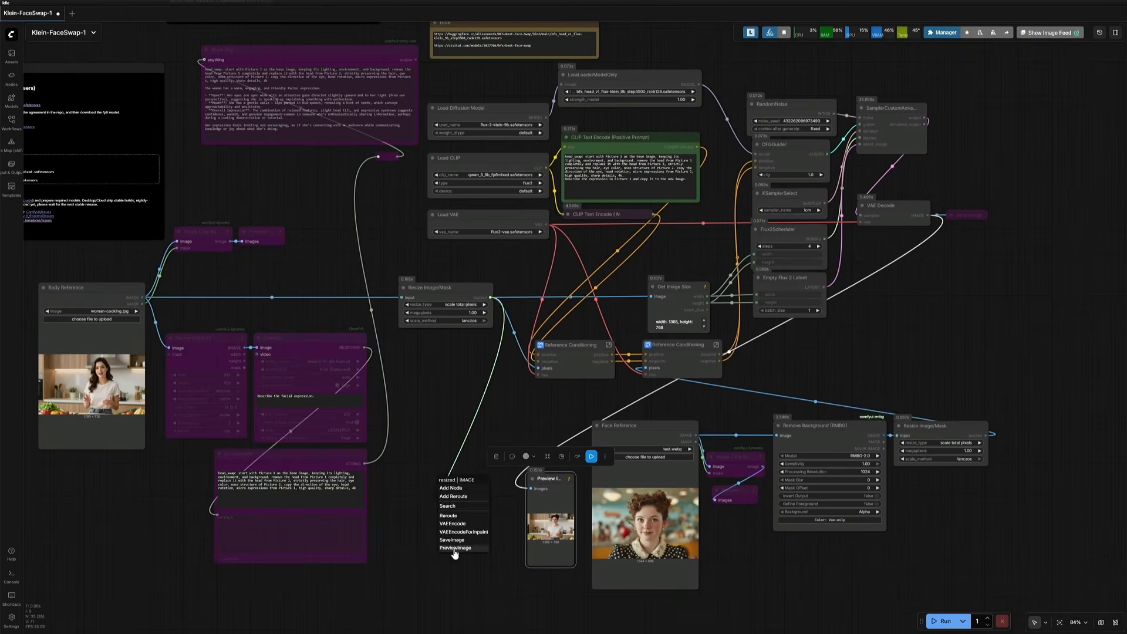
left_click(456, 548)
key("ctrl+Return")
Step: Rename the new body preview node to Preview Image - 1
double_click(220, 327)
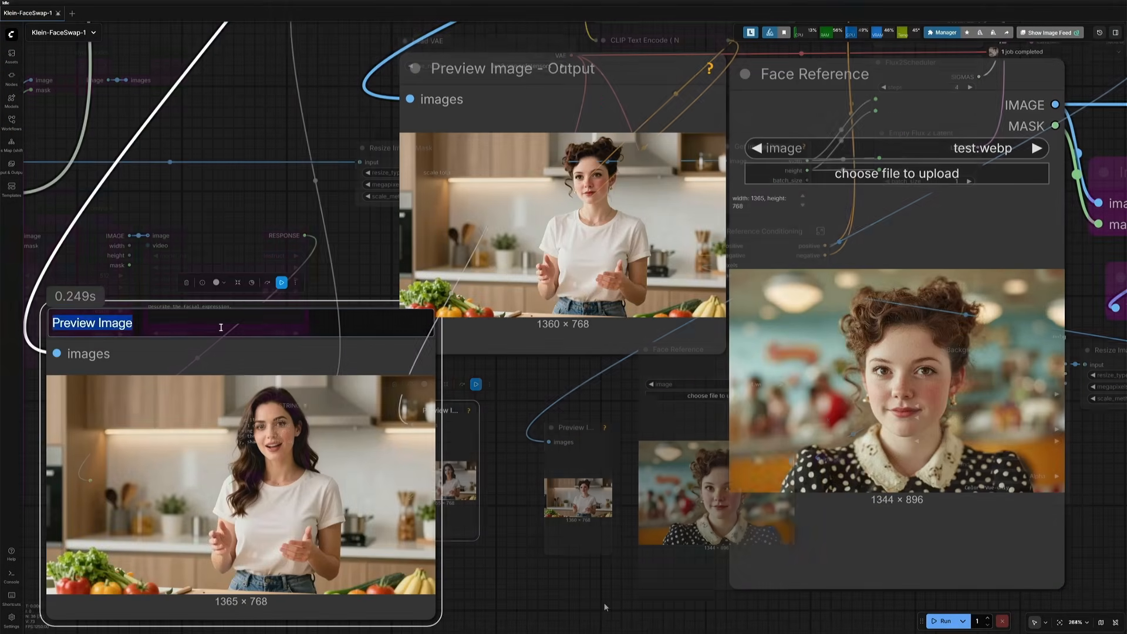
left_click(222, 328)
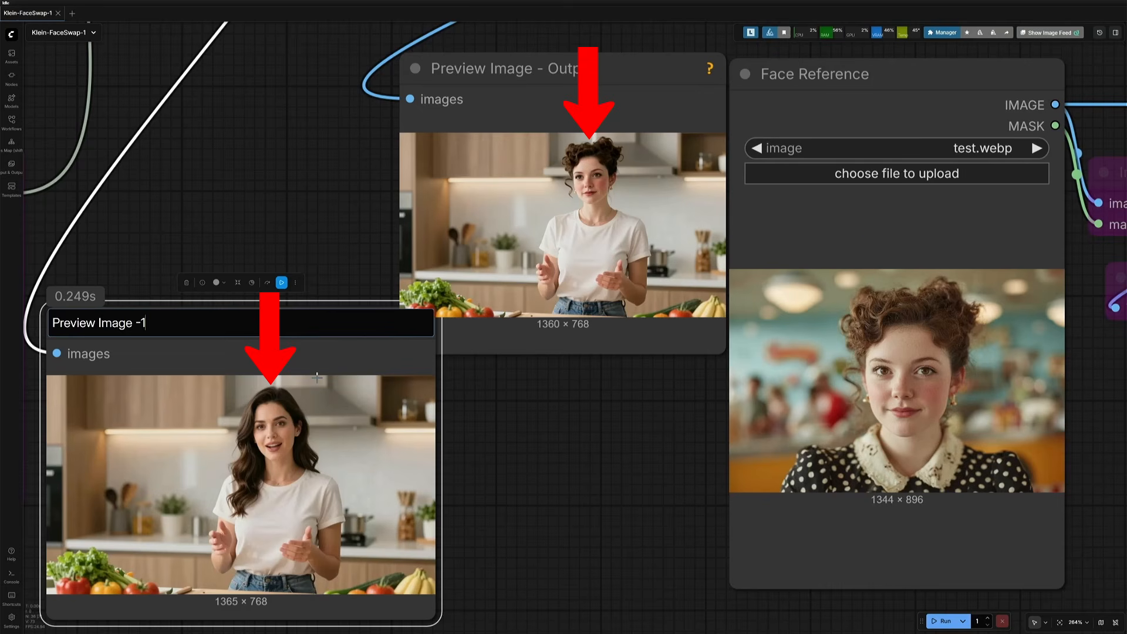
type("- 1")
left_click(627, 480)
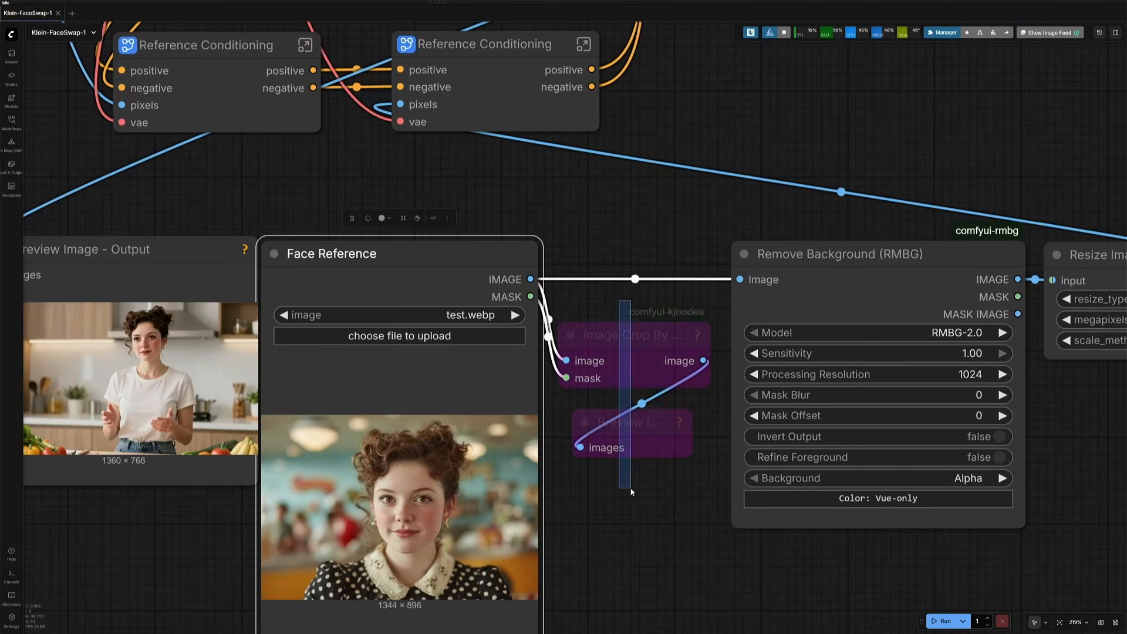
Step: Re-enable the Image Crop By Mask node and its preview next to Face Reference
left_click(637, 323)
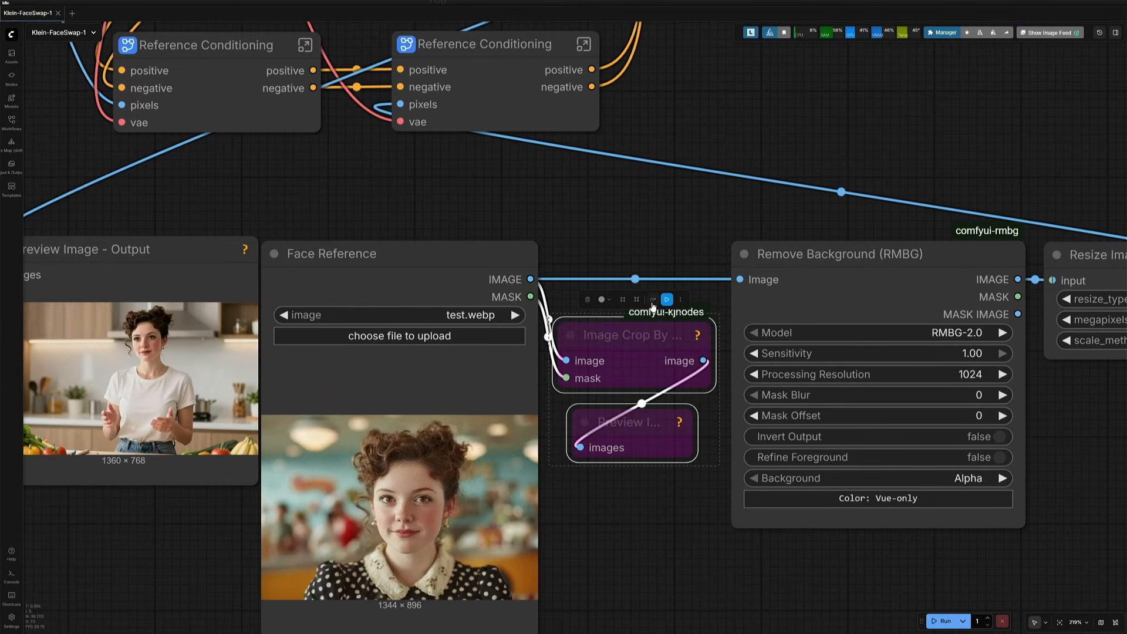
left_click(653, 301)
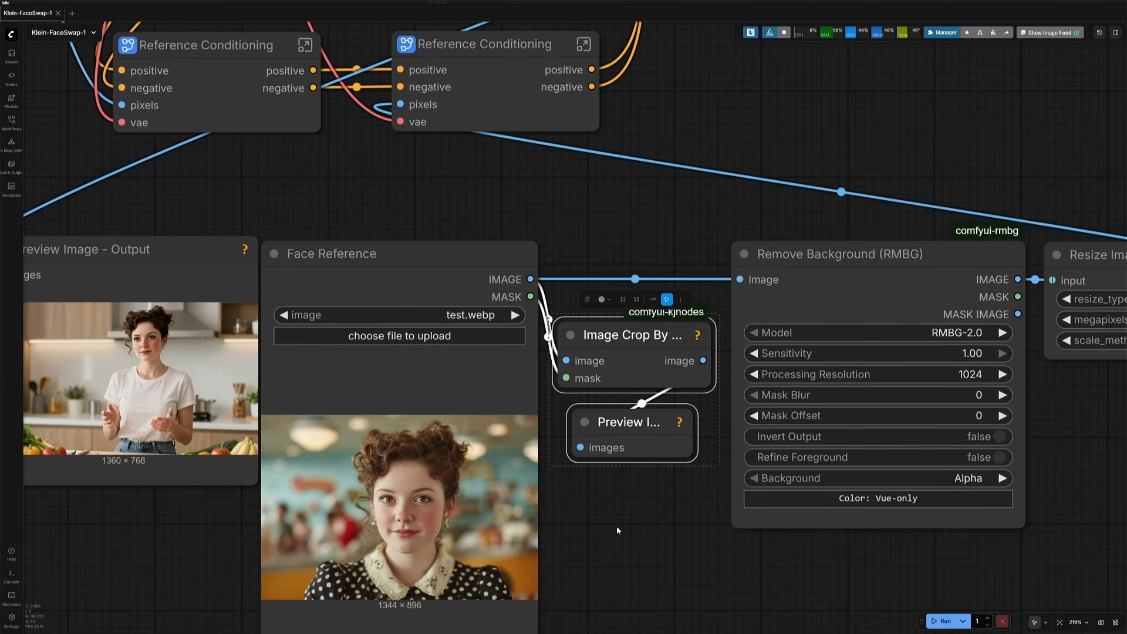
Step: Open the Face Reference image in the mask editor and paint a mask over the face
right_click(392, 453)
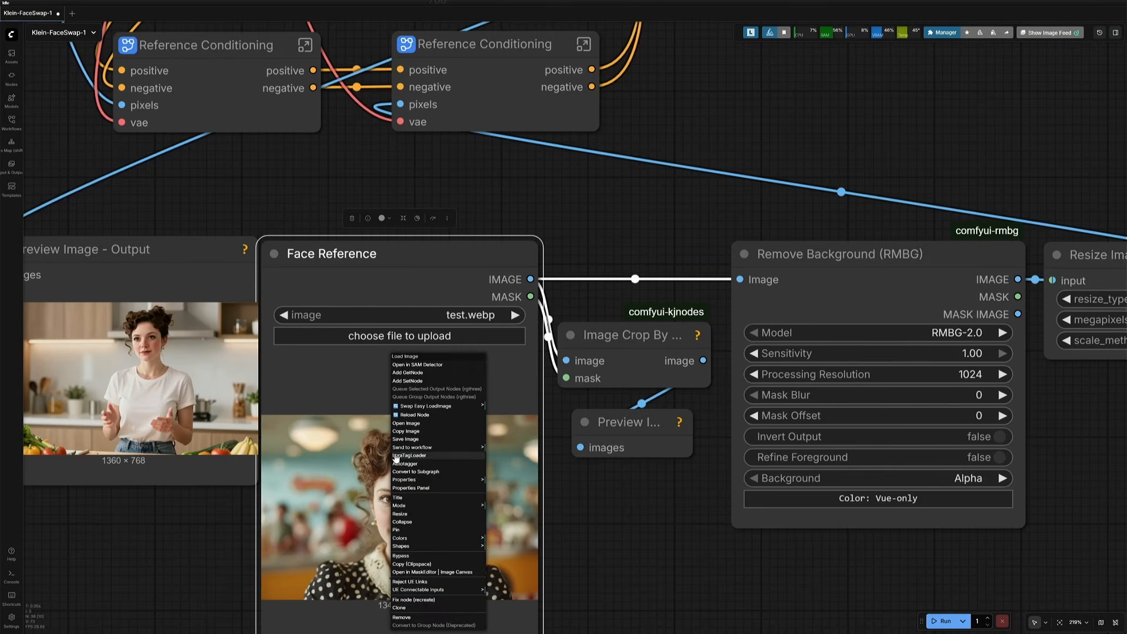
left_click(418, 218)
mouse_move(470, 288)
left_mouse_down()
mouse_move(505, 225)
mouse_move(658, 352)
mouse_move(495, 395)
mouse_move(616, 307)
mouse_move(574, 319)
mouse_move(543, 259)
left_mouse_up()
left_click(229, 44)
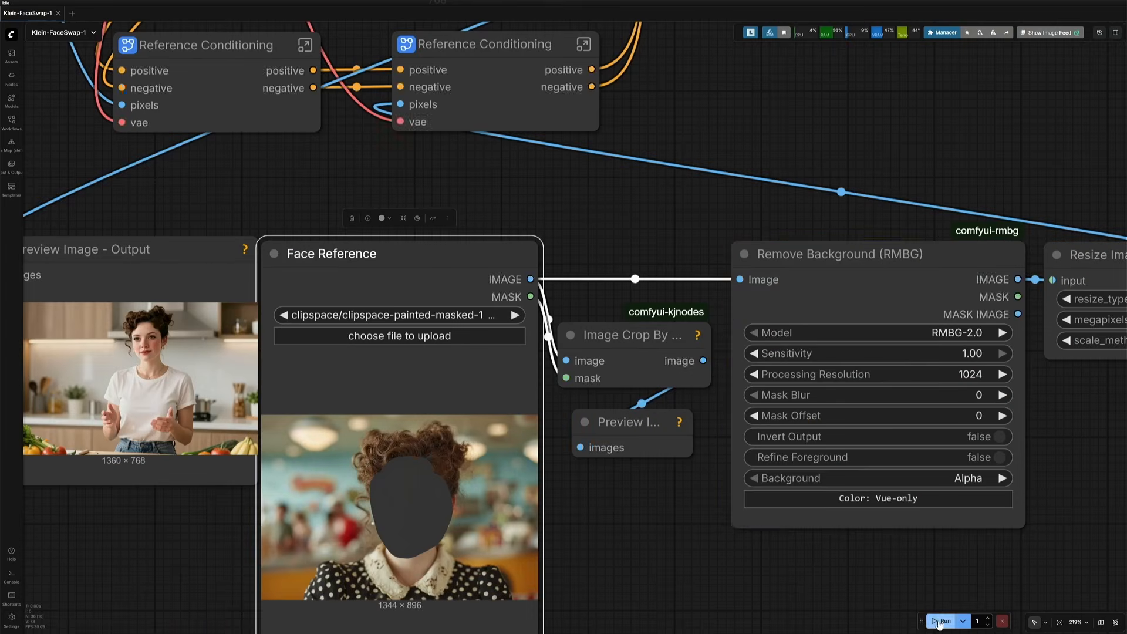
Step: Run the workflow using the face-masked Face Reference image
left_click_drag(704, 360, 738, 281)
scroll(320, 536, "down", 5)
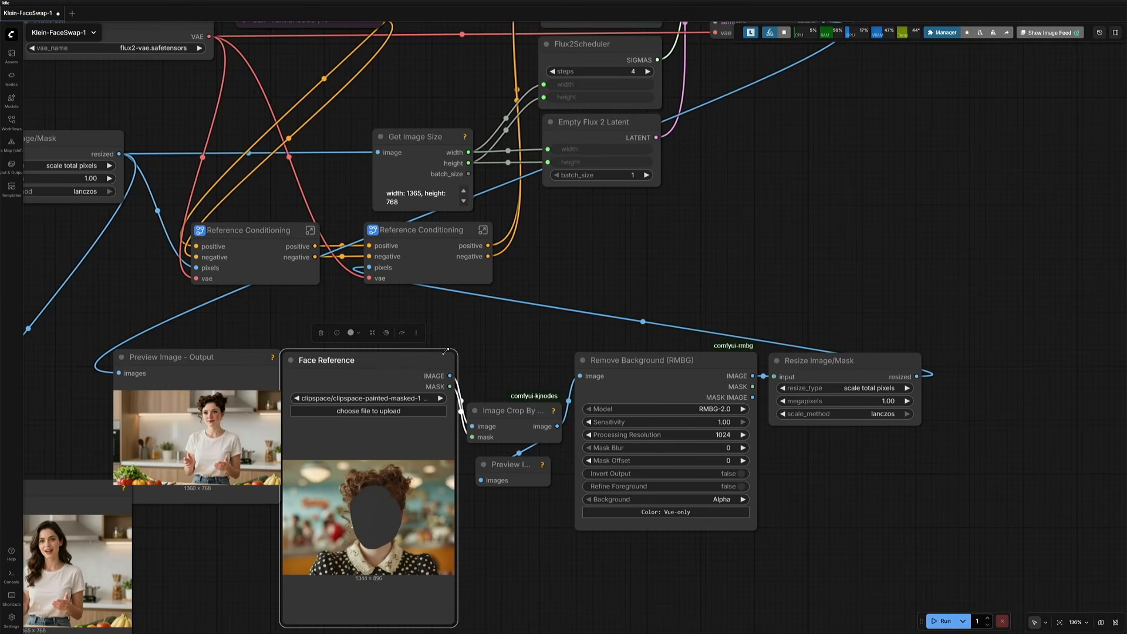
left_click(684, 371)
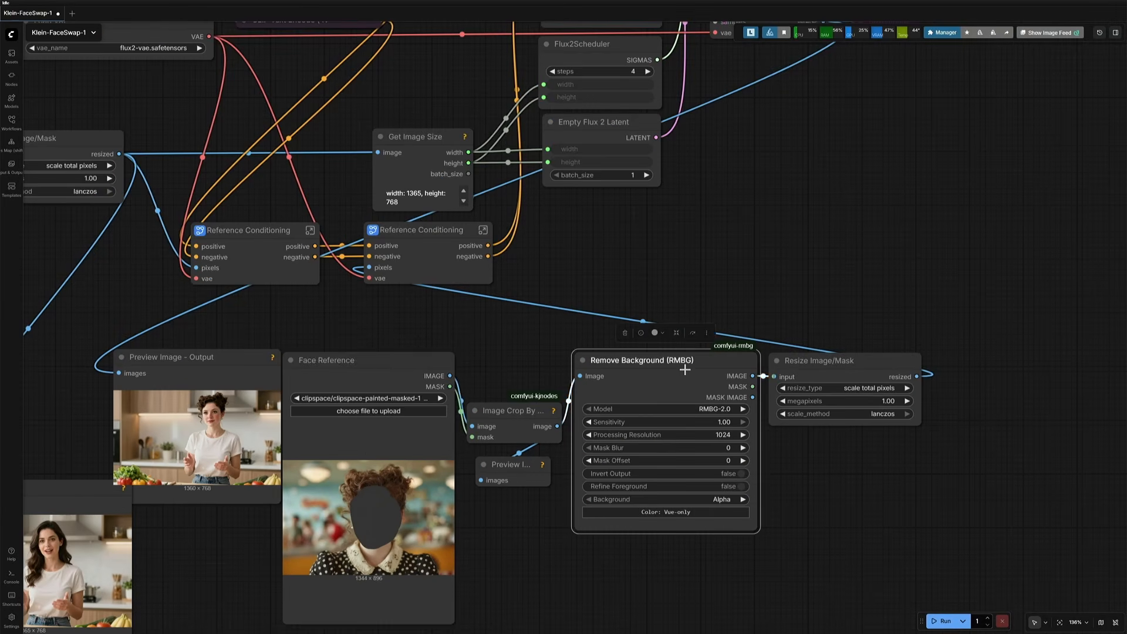
scroll(688, 370, "up", 4)
left_click(885, 361)
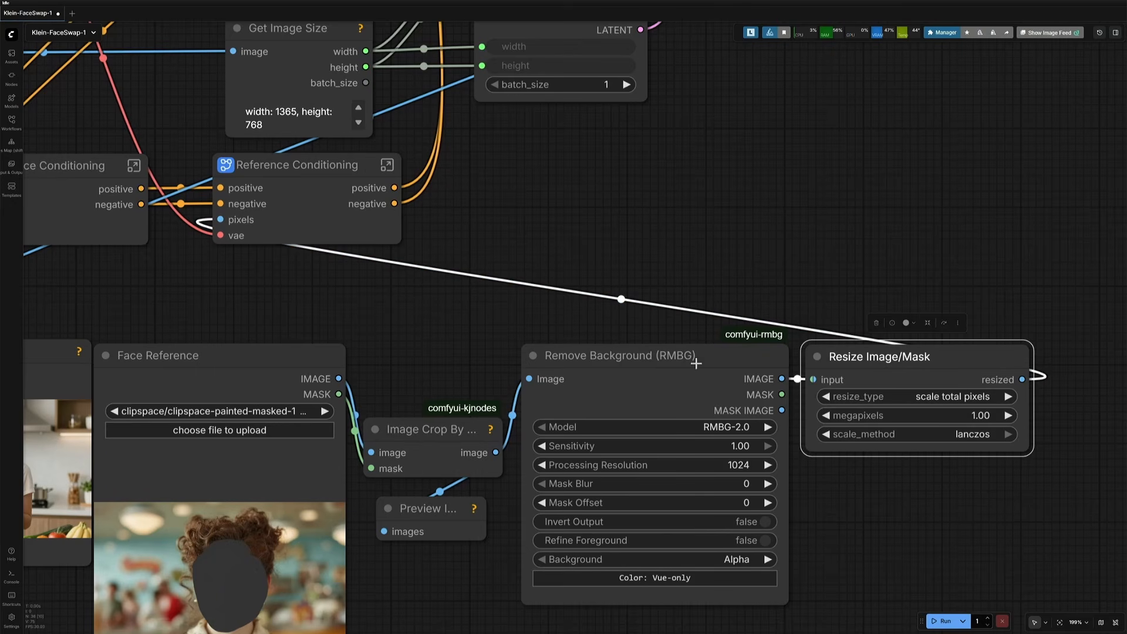
left_click(311, 171)
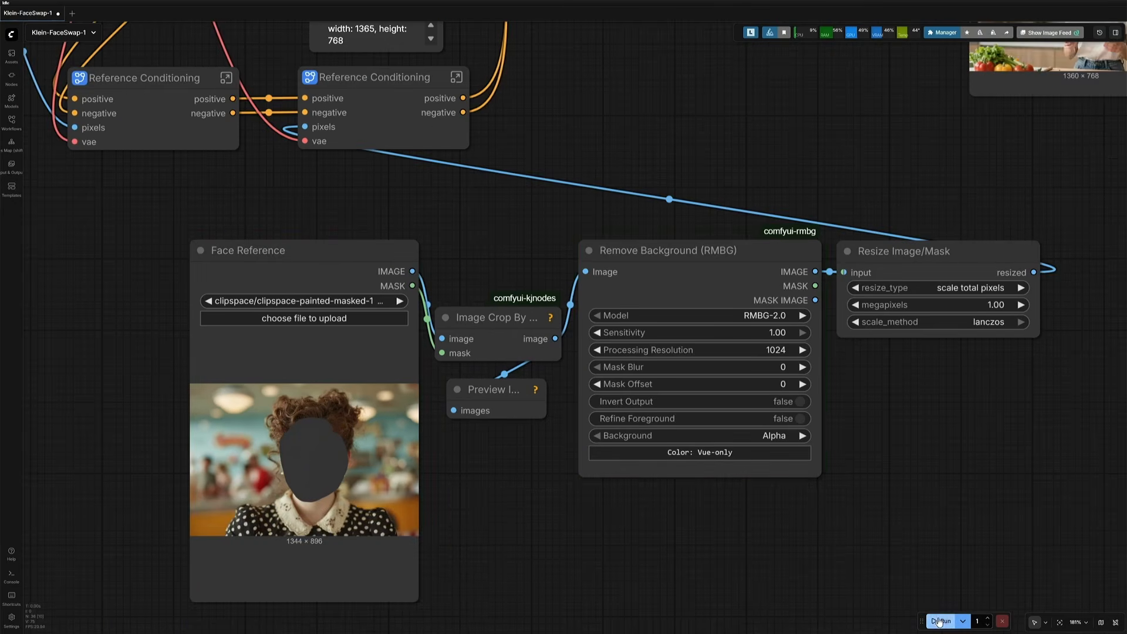
left_click(942, 621)
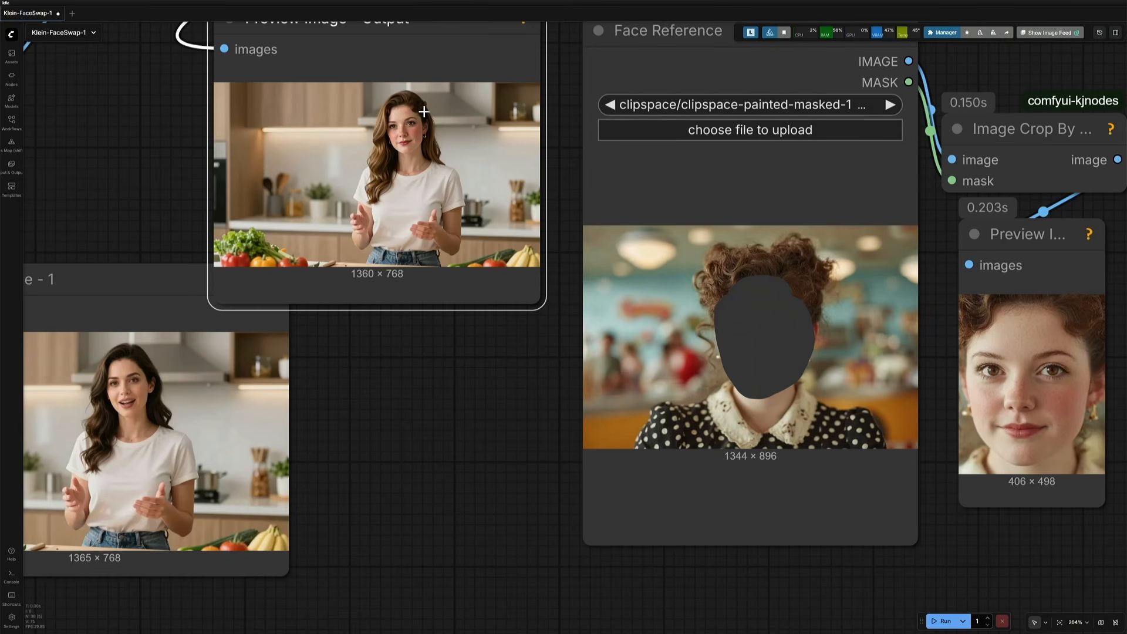
Step: Compare the face-swapped output with the original body reference preview
scroll(144, 222, "up", 4)
left_click_drag(145, 222, 218, 233)
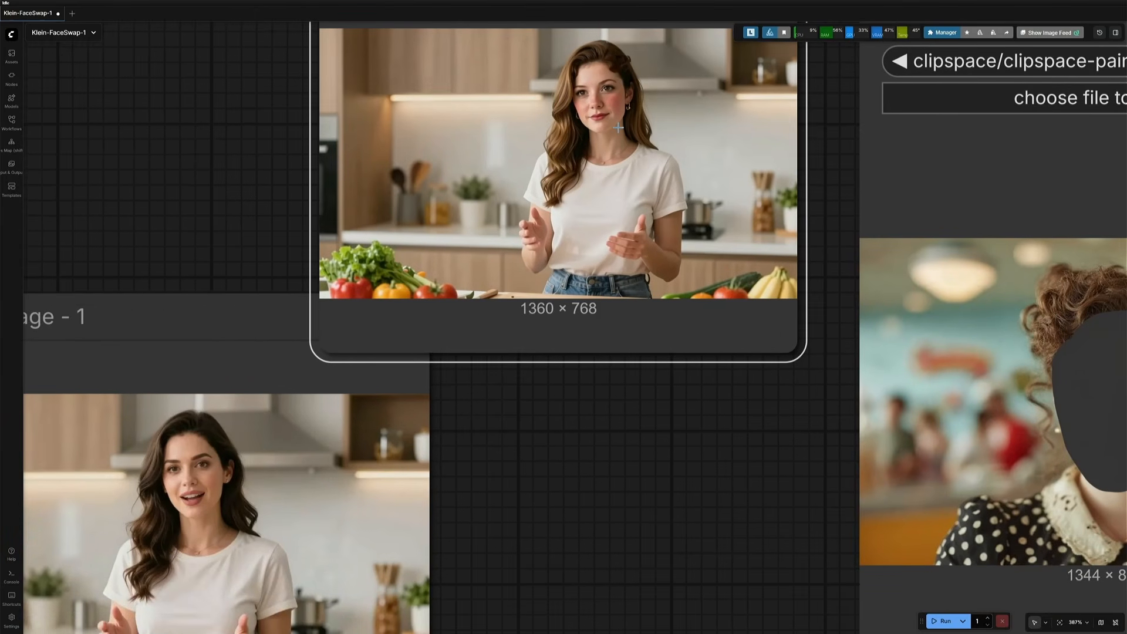
scroll(586, 521, "down", 13)
left_click_drag(400, 315, 604, 521)
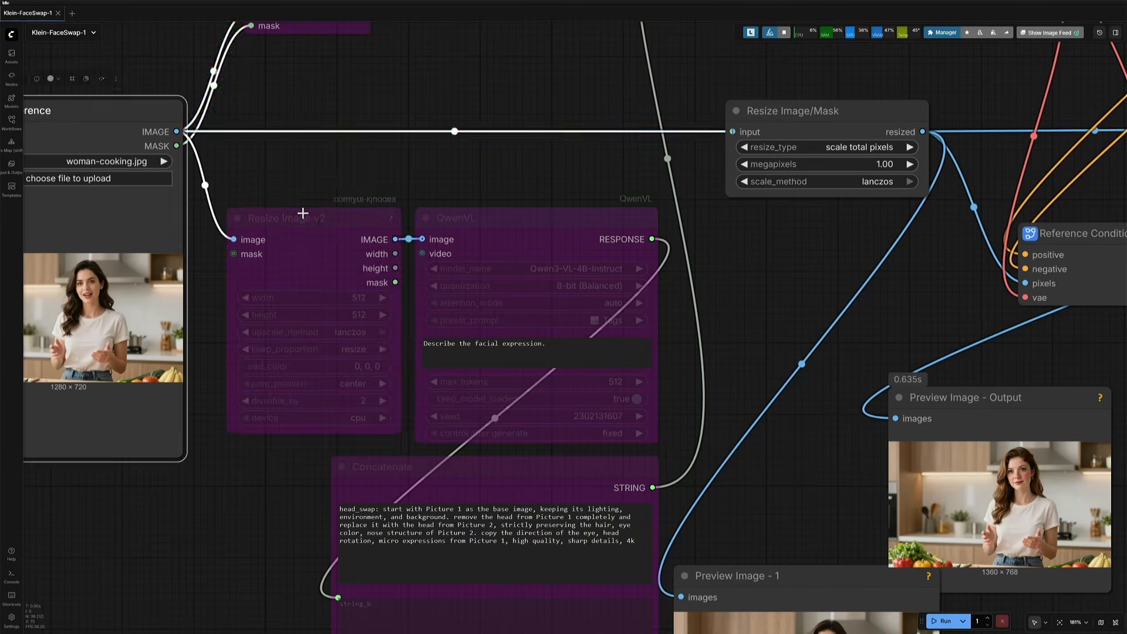
Step: Re-enable the Resize Image v2 and QwenVL nodes that describe the facial expression
left_click(302, 216)
left_click(341, 187)
left_click(509, 218)
left_click(564, 186)
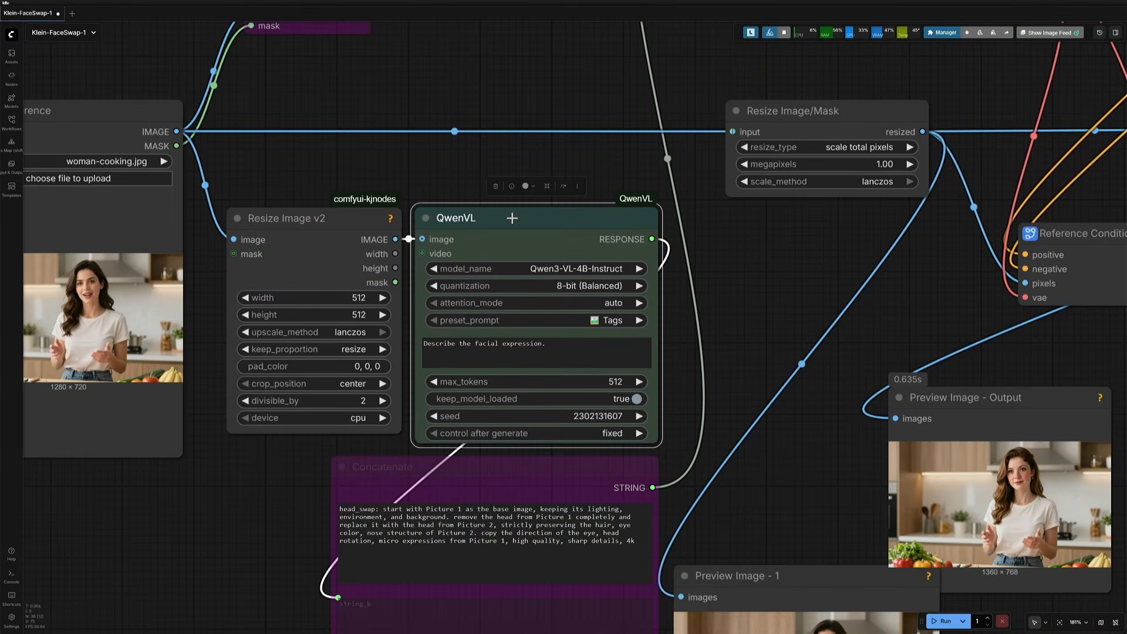
left_click(470, 358)
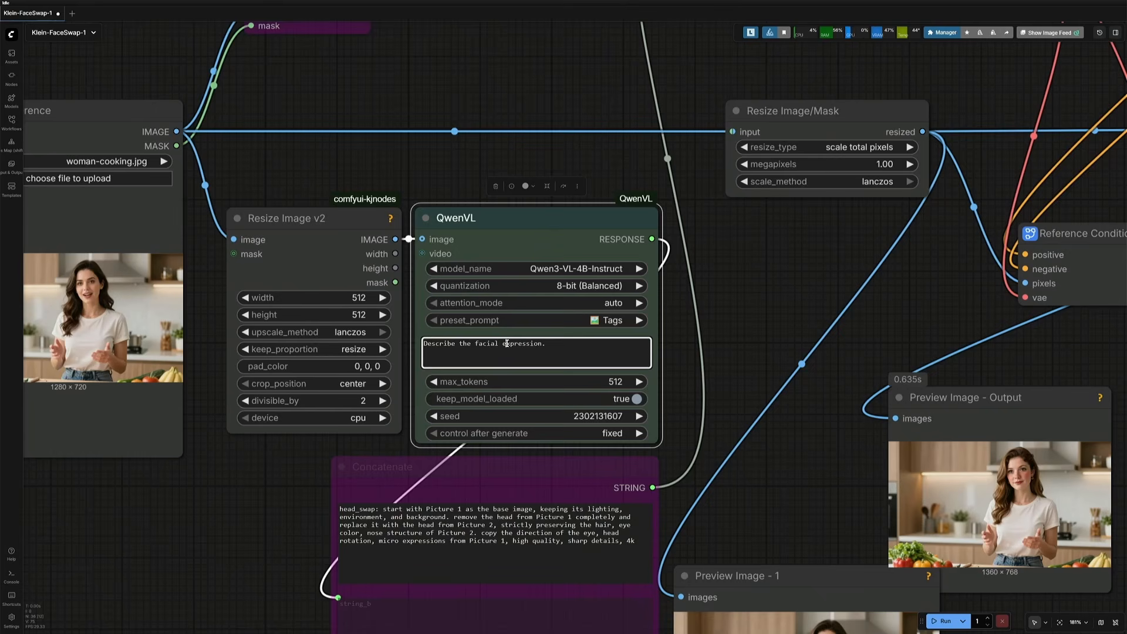
left_click_drag(446, 346, 545, 346)
Step: Re-enable the Concatenate node that joins the head-swap prompt with the QwenVL response
left_click_drag(239, 538, 178, 368)
left_click(388, 298)
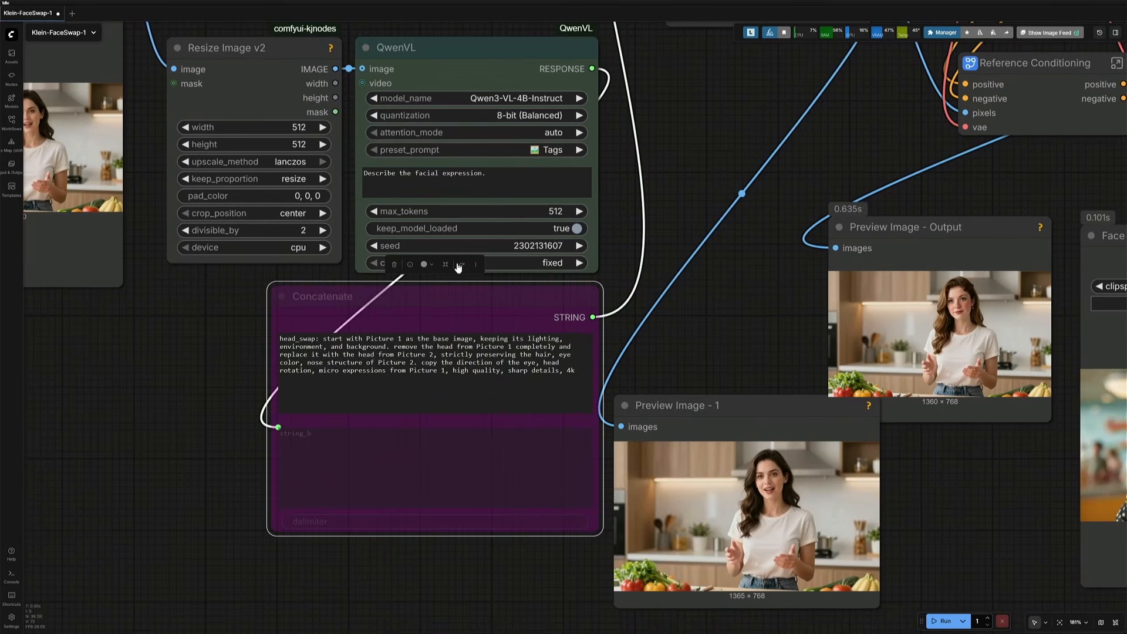
left_click(461, 264)
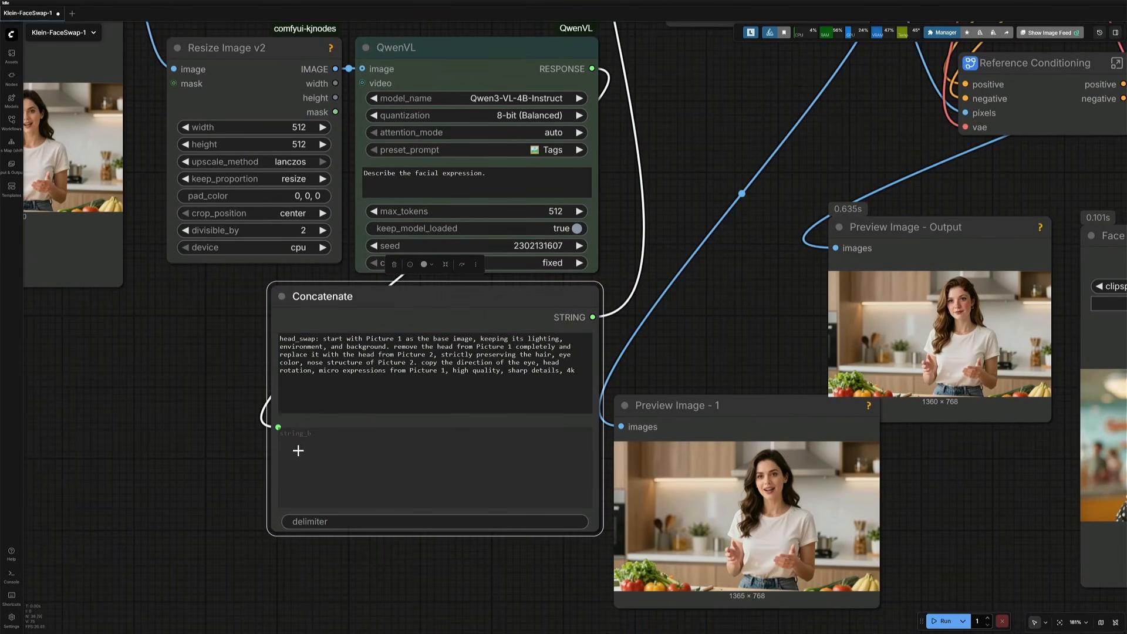
left_click(584, 374)
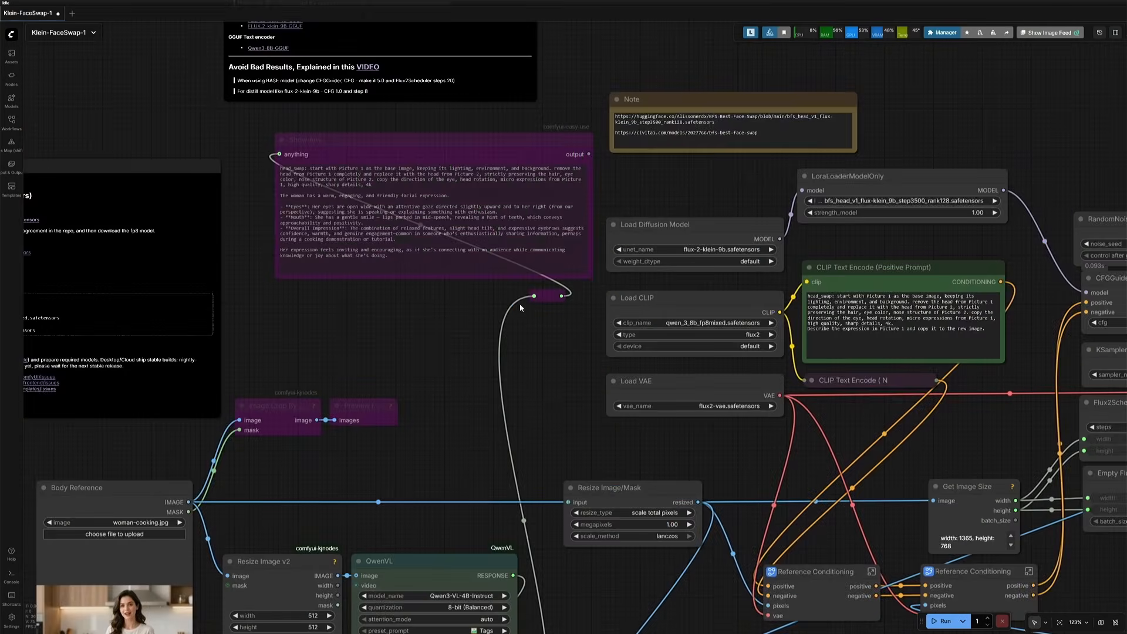
Step: Re-enable the Show Any node that displays the combined prompt text
scroll(438, 176, "up", 3)
left_click(439, 65)
left_click(571, 304)
left_click(597, 254)
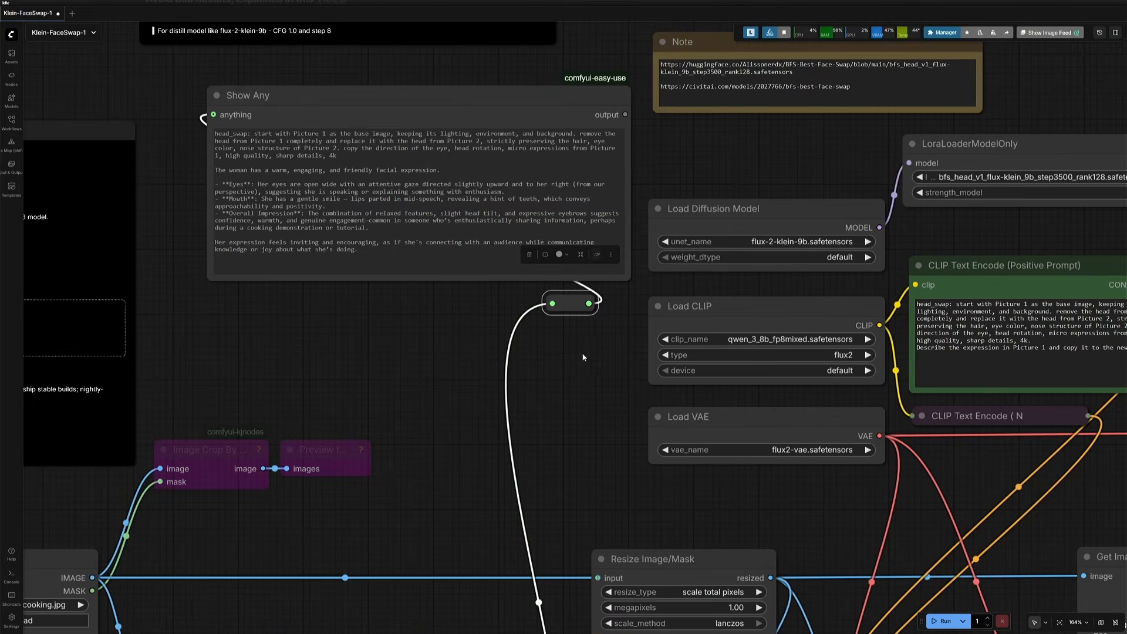
left_click_drag(585, 358, 228, 376)
left_click_drag(233, 323, 559, 319)
Step: Re-enable the Image Crop By Mask node and its preview next to Body Reference
scroll(225, 396, "down", 4)
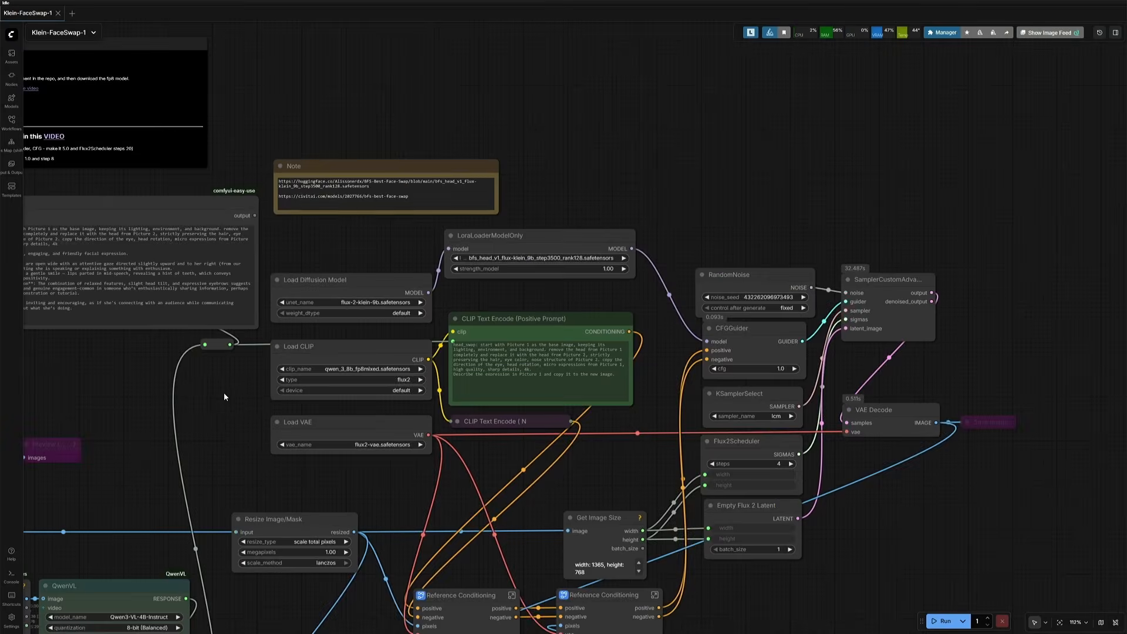
left_click_drag(92, 488, 501, 315)
scroll(501, 315, "up", 5)
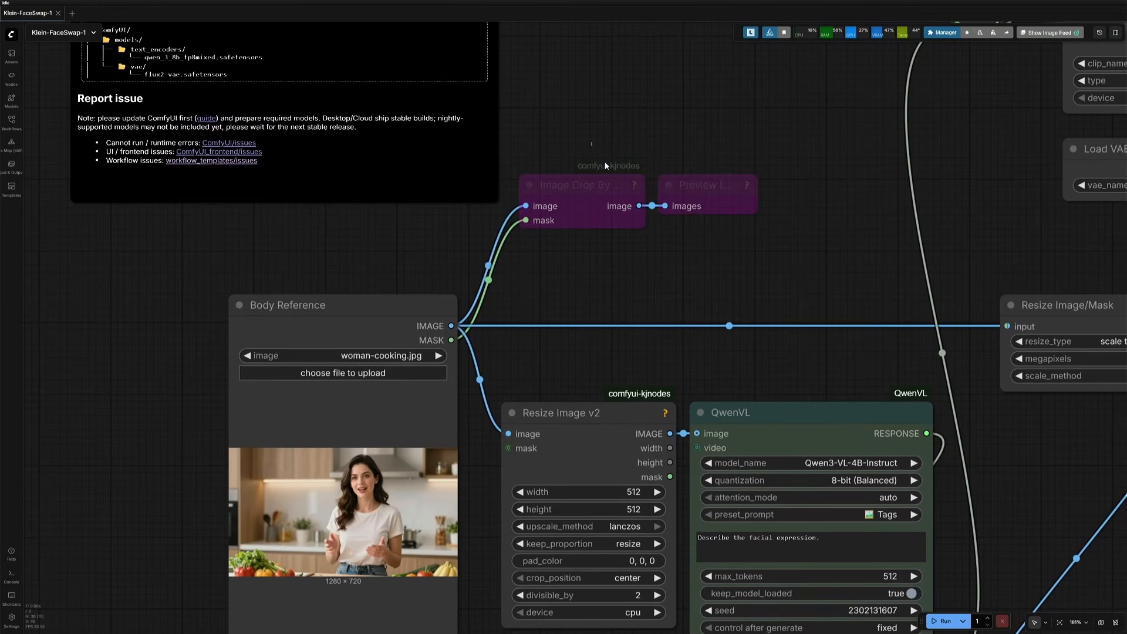
key("ctrl+b")
Step: Open the Body Reference image in the mask editor, paint a mask over the face, and save it
right_click(389, 505)
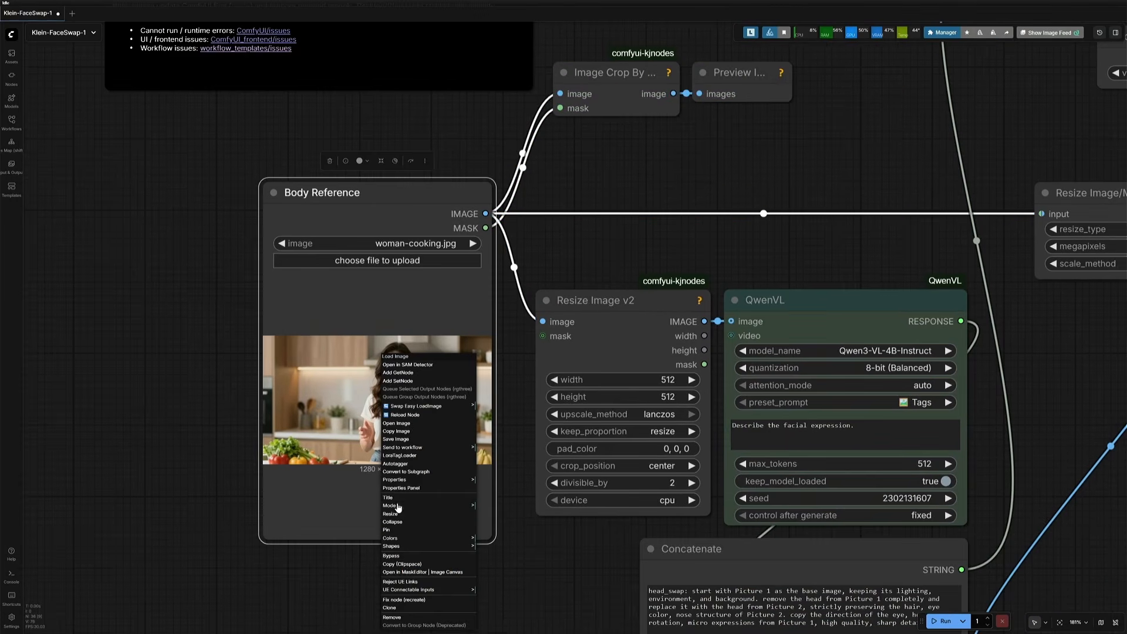
left_click(404, 572)
mouse_move(593, 279)
left_mouse_down()
mouse_move(587, 188)
mouse_move(625, 145)
mouse_move(649, 221)
mouse_move(633, 272)
mouse_move(568, 147)
left_mouse_up()
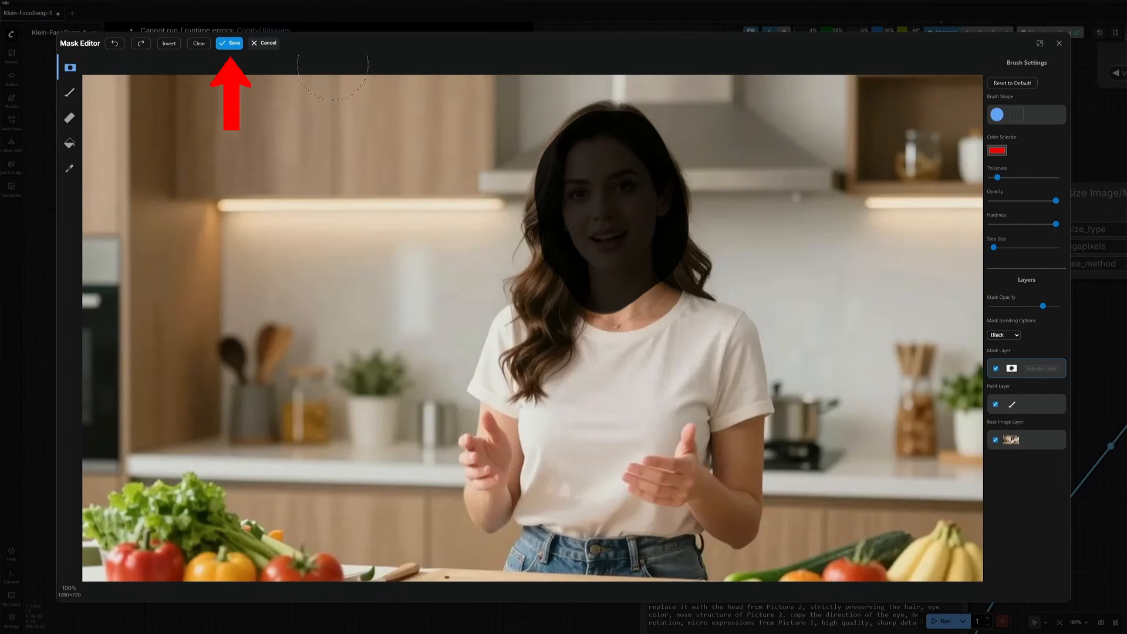
left_click(230, 43)
Step: Run the workflow with the masked body and face references
left_click_drag(673, 94, 551, 300)
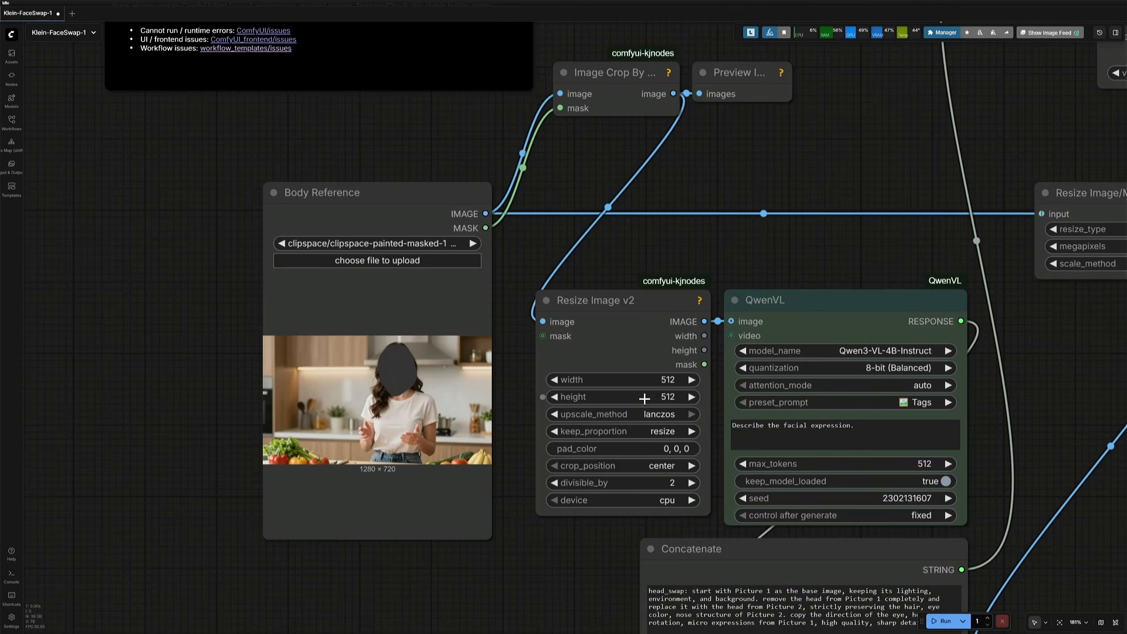
left_click(805, 310)
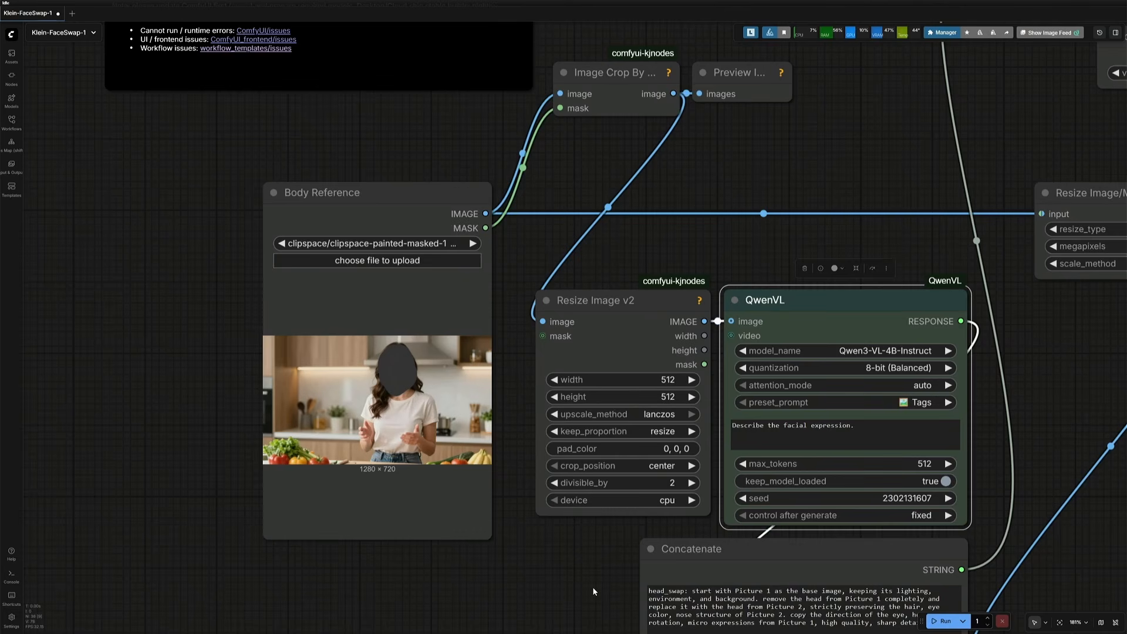
left_click_drag(587, 608, 178, 377)
scroll(178, 377, "down", 4)
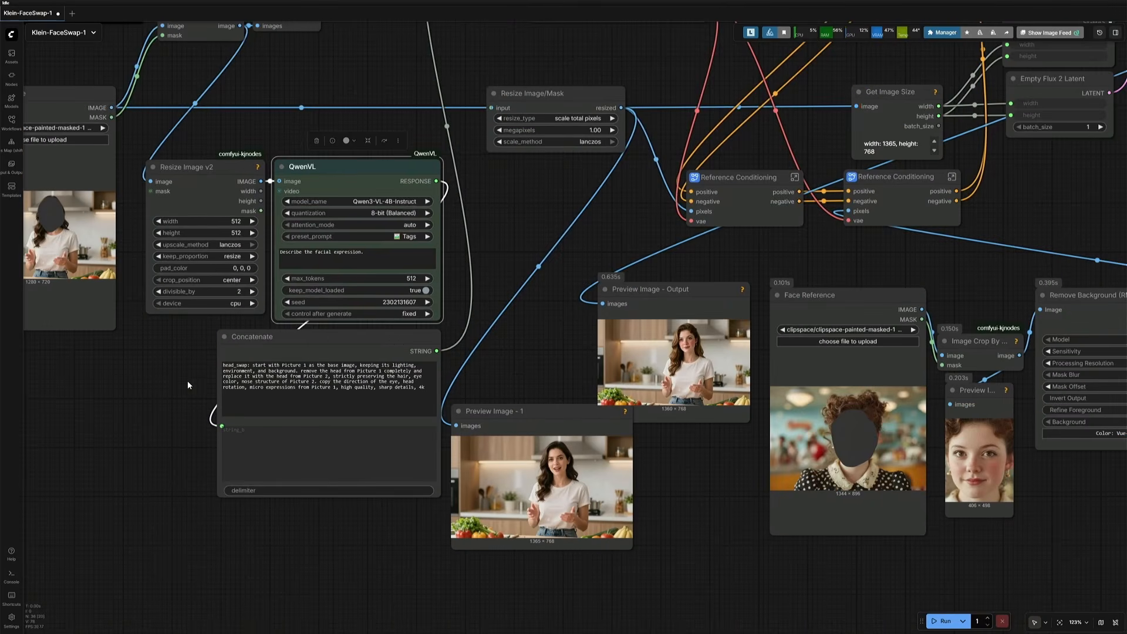
left_click(396, 349)
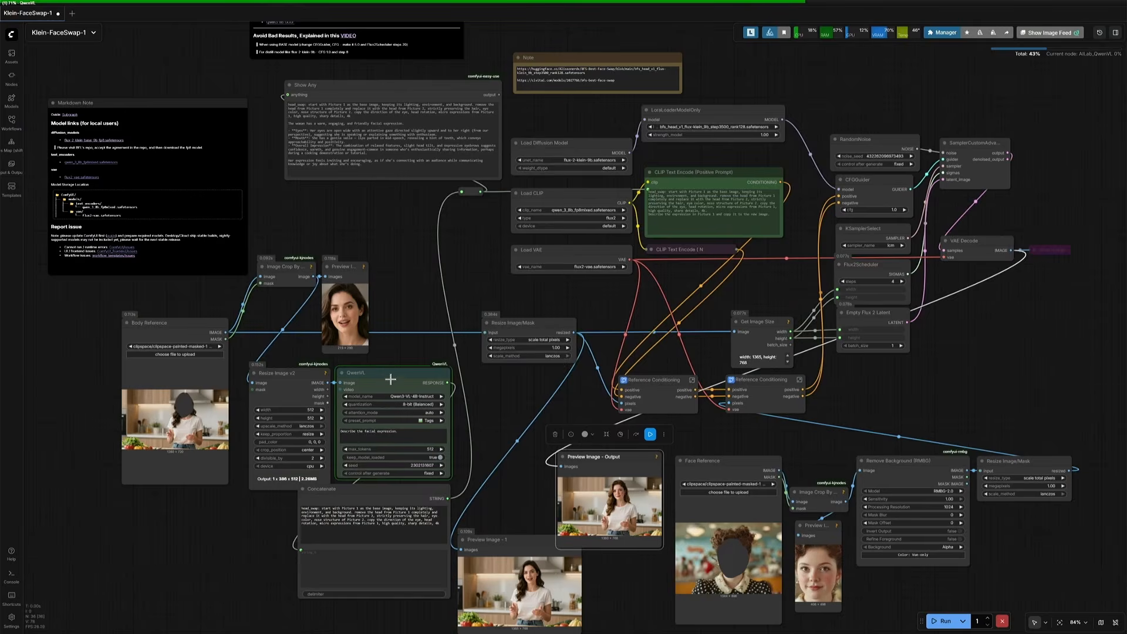
Step: Switch to the console window to check the QwenVL model loading progress
scroll(390, 355, "up", 8)
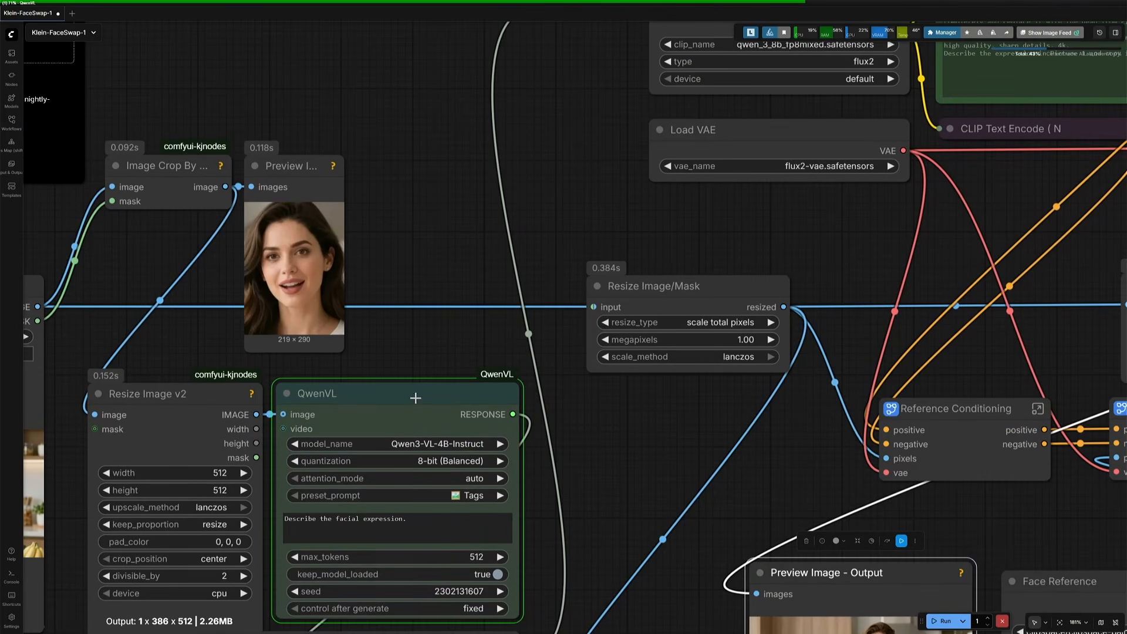
key("alt+Tab")
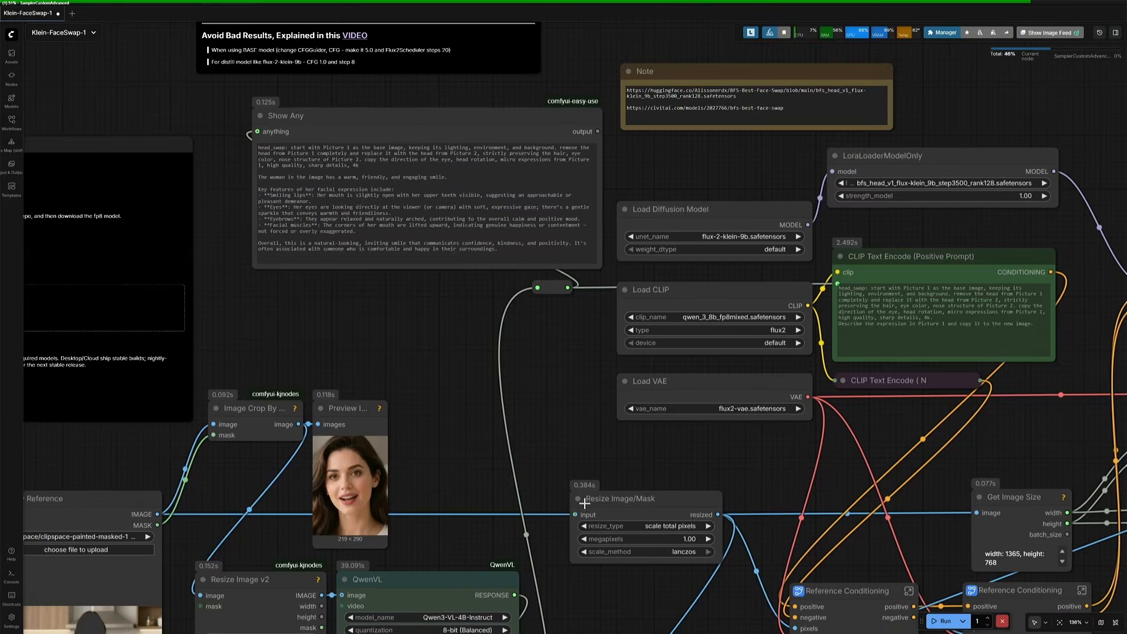
left_click_drag(601, 471, 601, 483)
left_click_drag(414, 347, 491, 531)
Step: Read the facial expression description appended to the prompt in the Show Any node
scroll(425, 481, "up", 6)
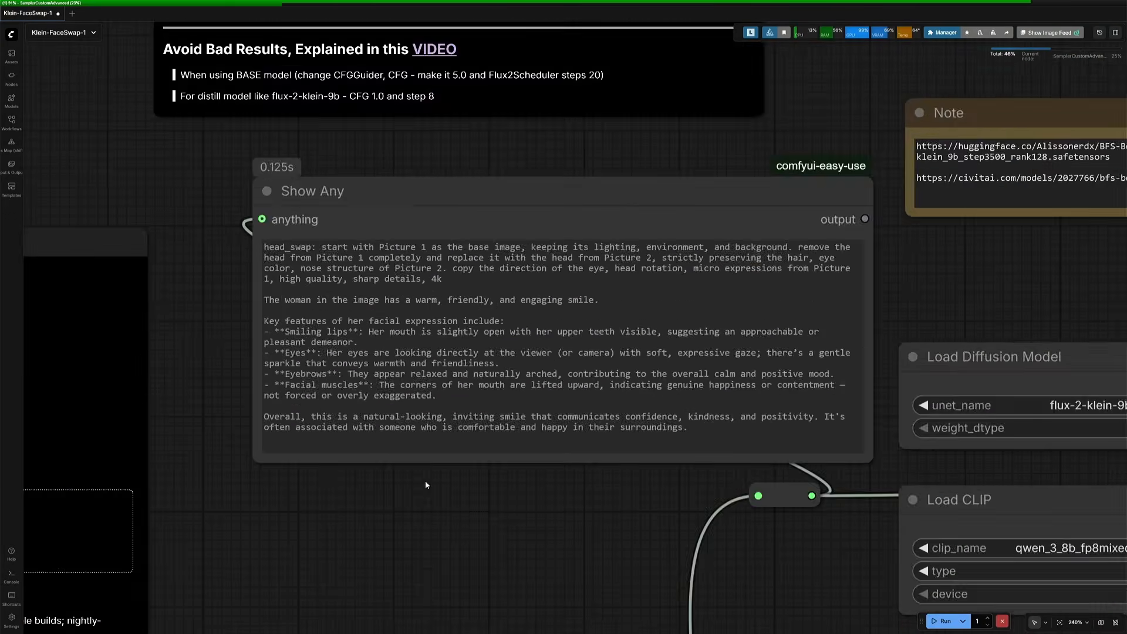
scroll(425, 481, "up", 4)
scroll(560, 517, "up", 2)
left_click_drag(571, 520, 503, 582)
left_click_drag(100, 288, 280, 298)
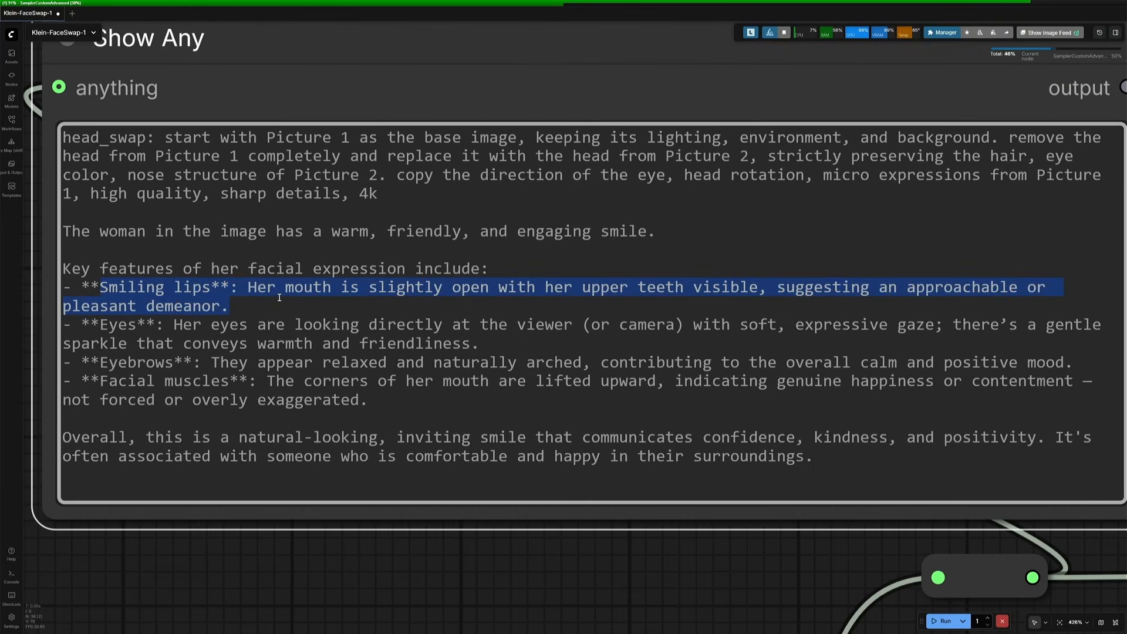
left_click_drag(100, 325, 139, 326)
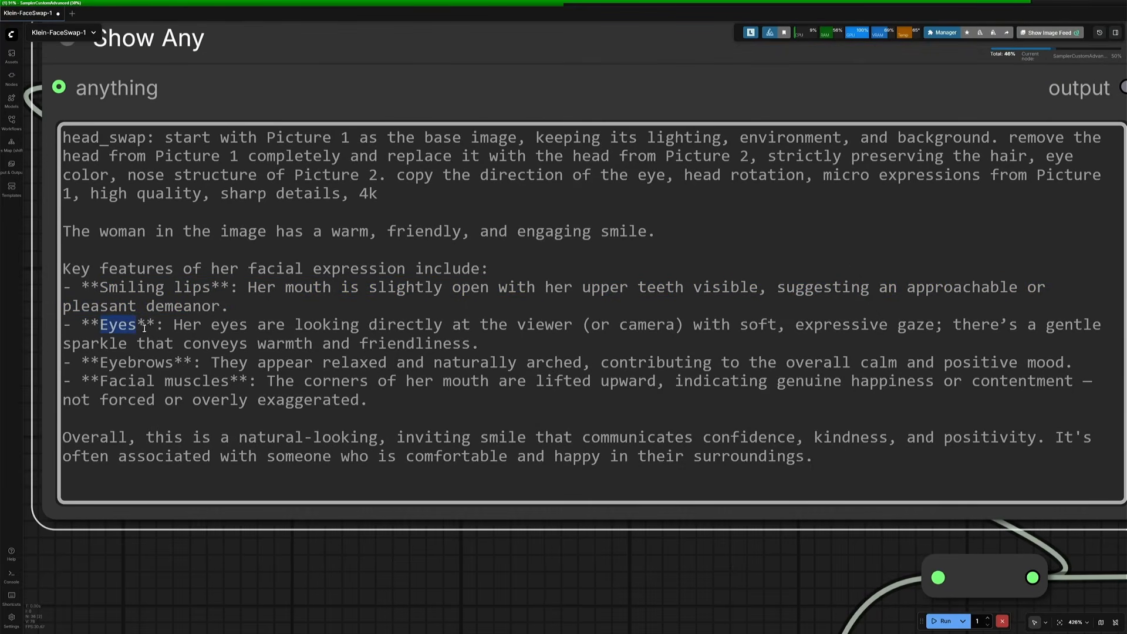
left_click_drag(109, 362, 860, 362)
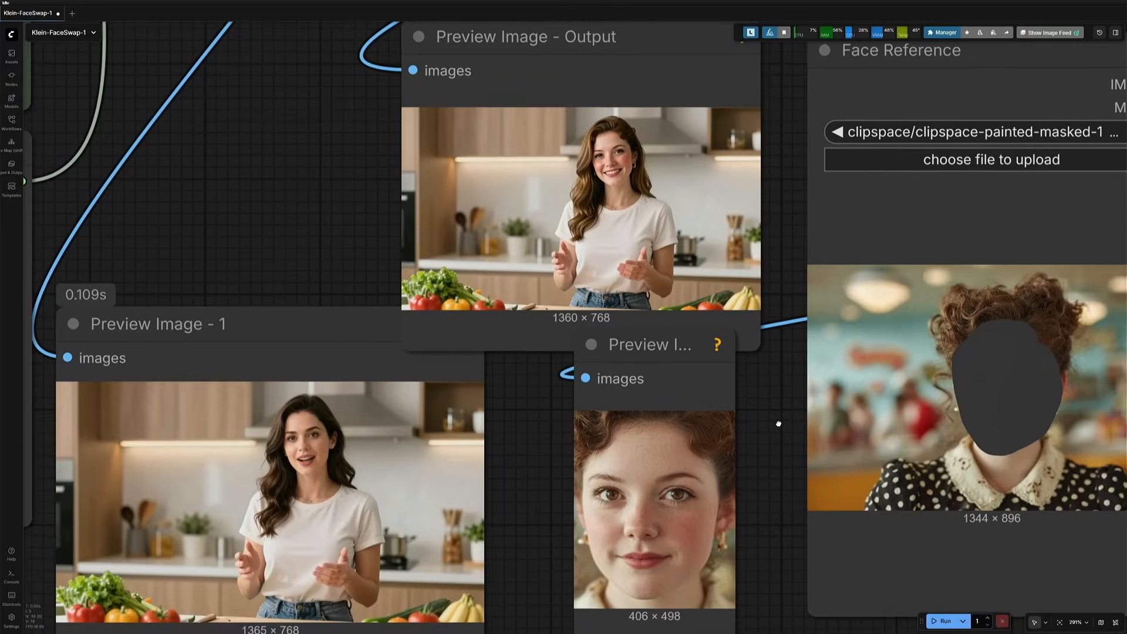
Step: Zoom into the generated output image to inspect the swapped head and expression
scroll(779, 424, "up", 1)
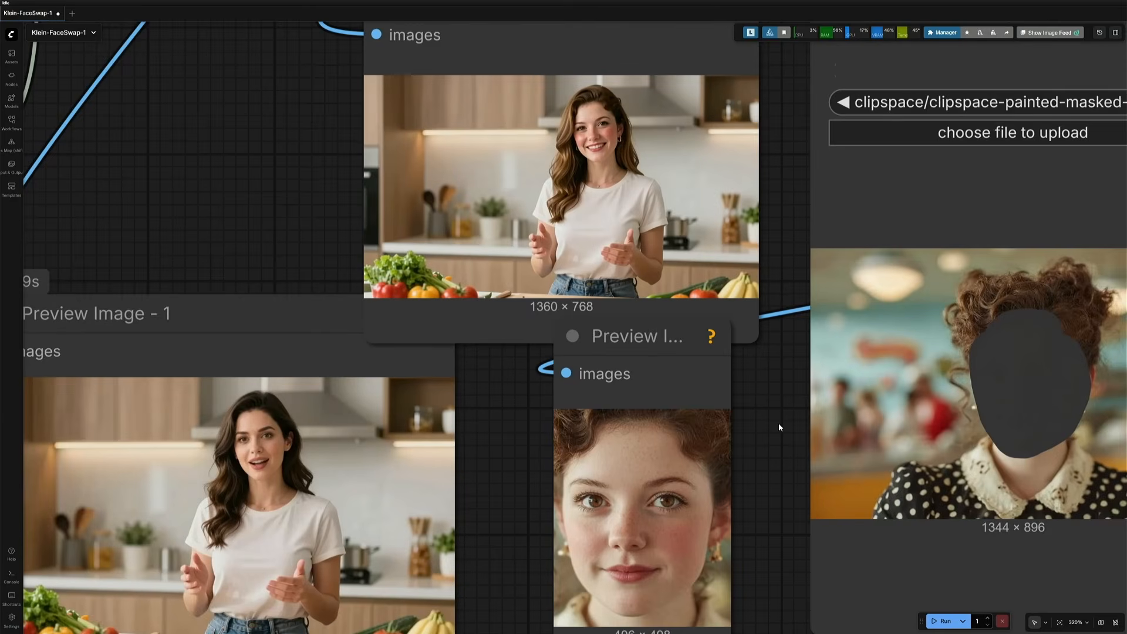
scroll(778, 424, "up", 1)
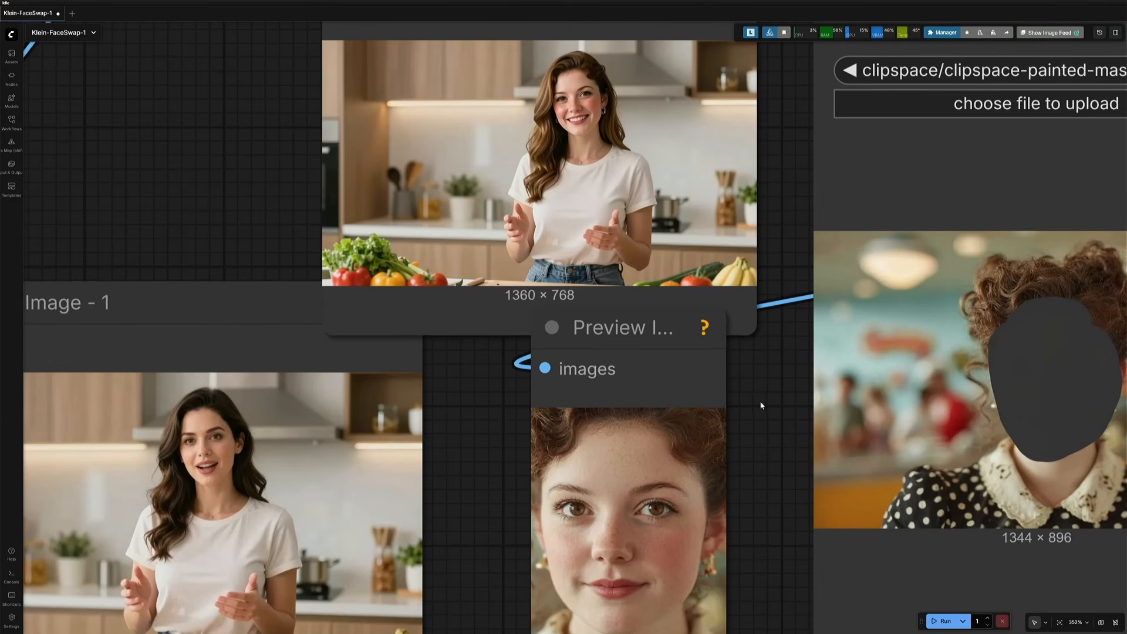
left_click_drag(761, 402, 741, 377)
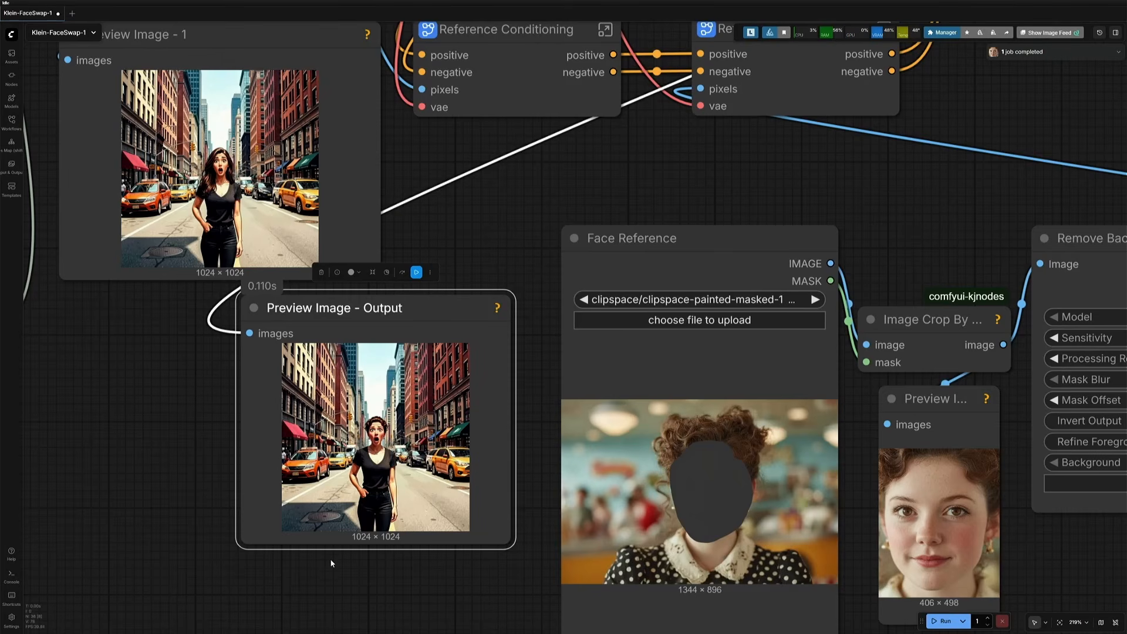
scroll(329, 558, "up", 9)
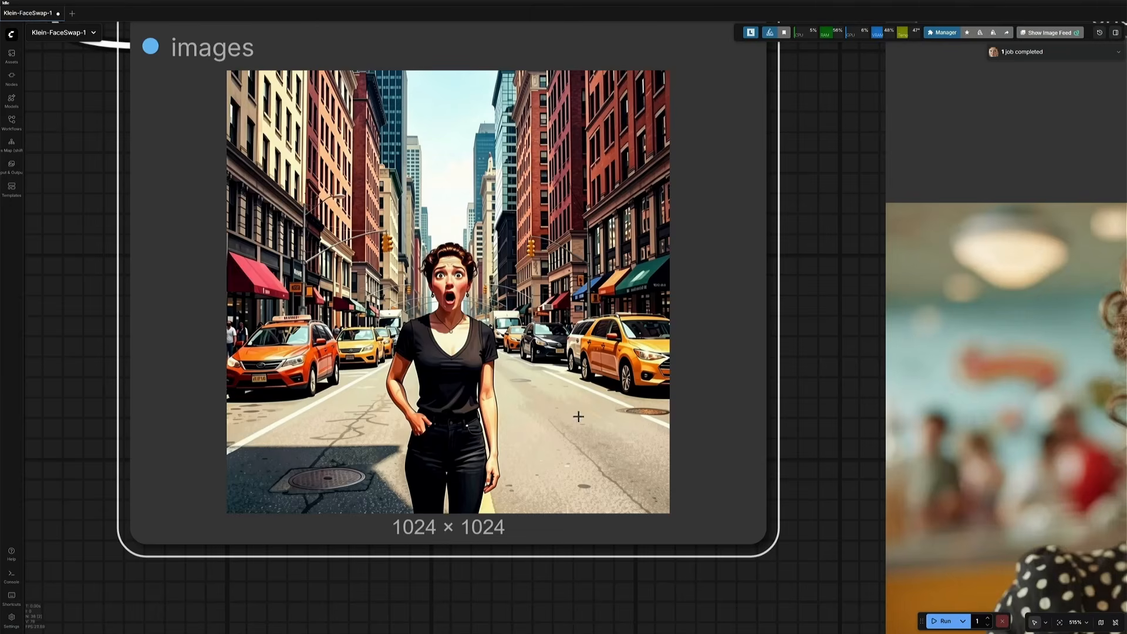
scroll(805, 378, "up", 2)
left_click_drag(855, 372, 859, 435)
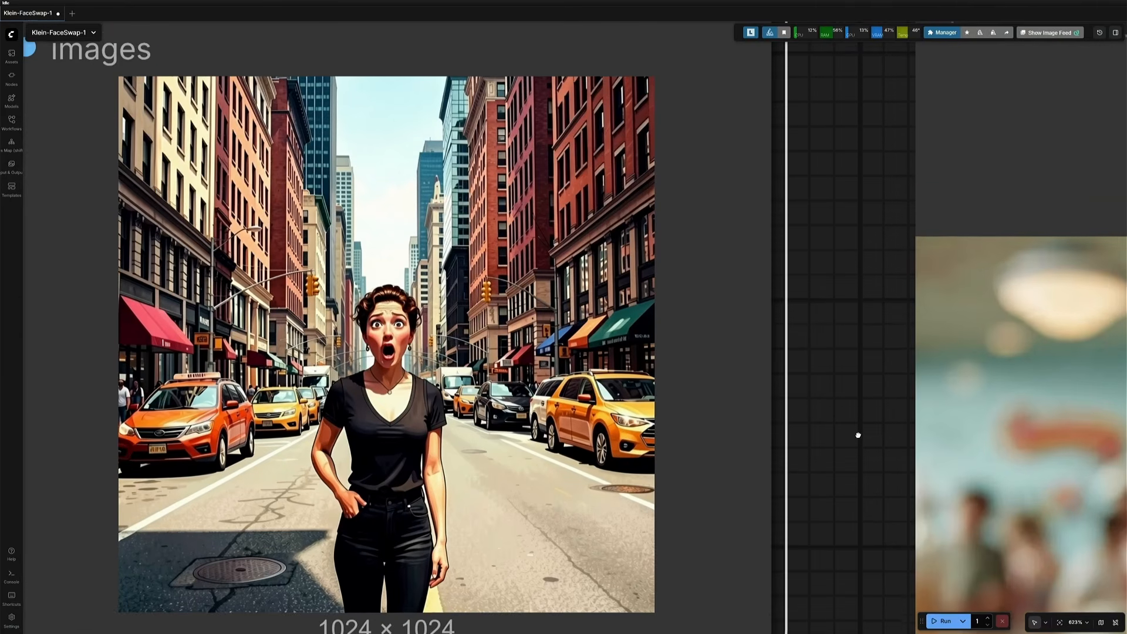
scroll(860, 438, "up", 2)
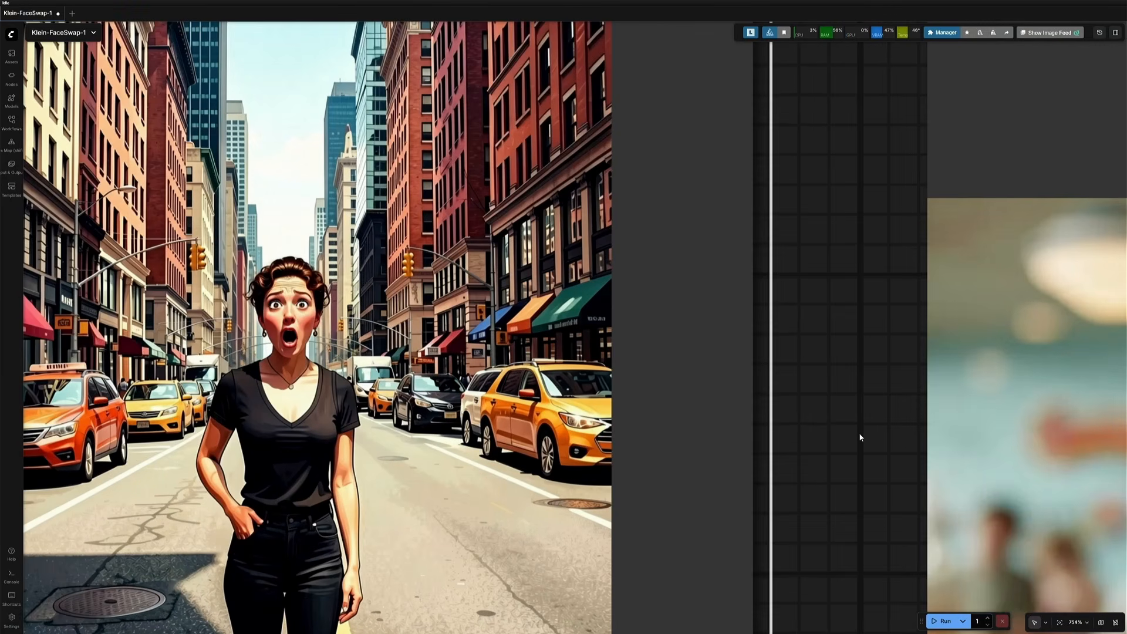